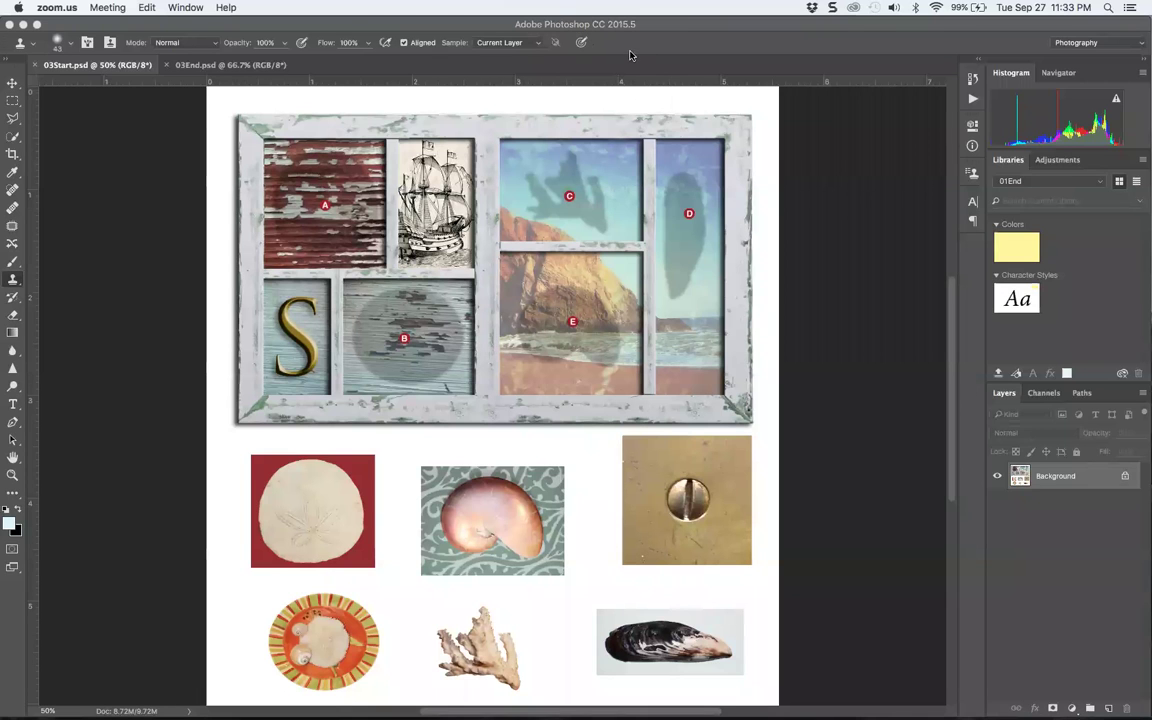
Bring Photoshop to the front and dismiss the clone source warning
{"action": "left_click", "coordinate": [630, 55]}
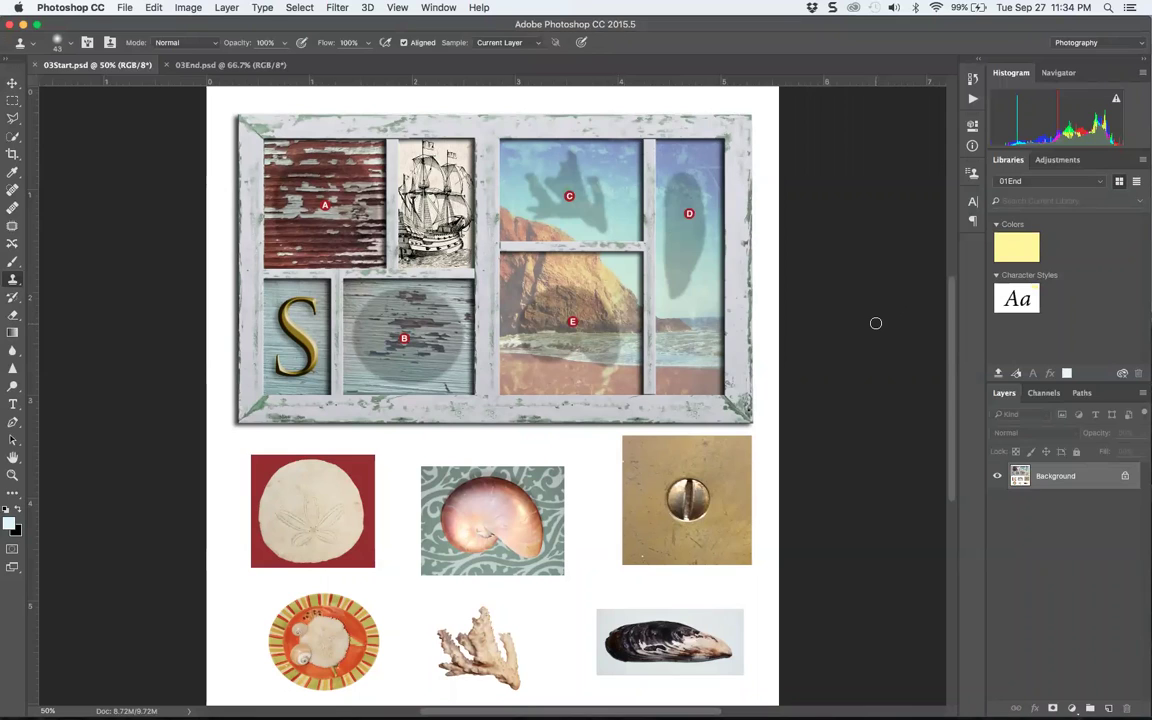
{"action": "left_click", "coordinate": [530, 200]}
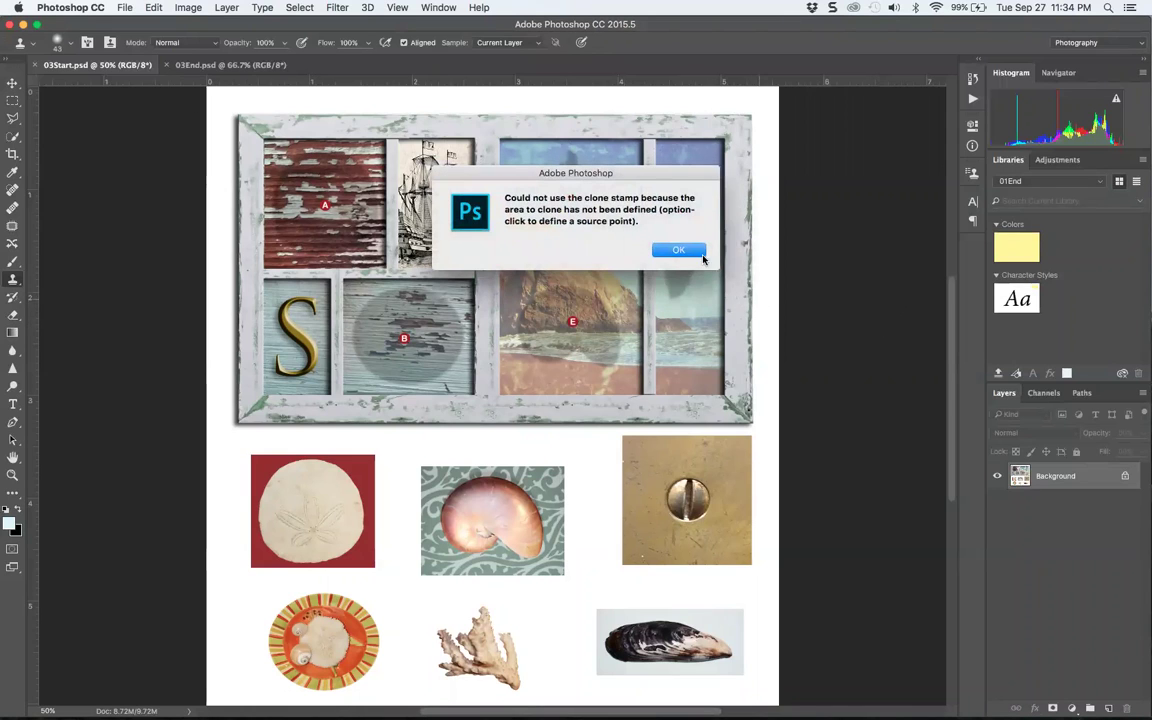
{"action": "left_click", "coordinate": [680, 248]}
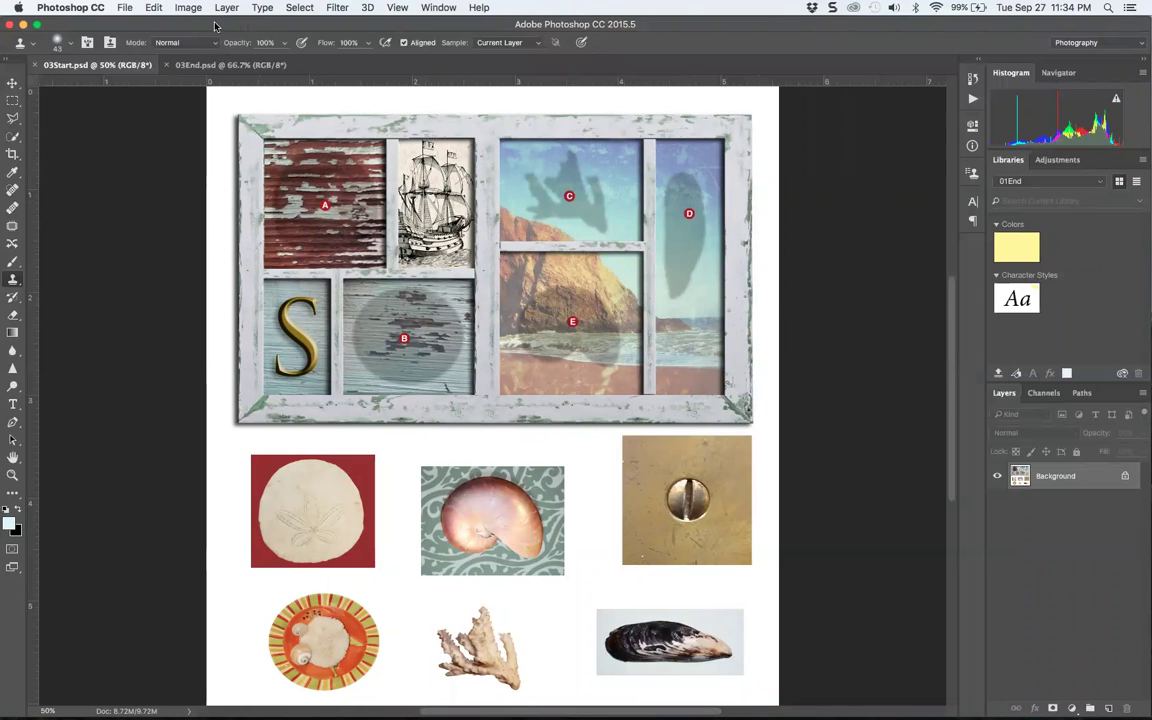
{"action": "left_click_drag", "start_coordinate": [196, 26], "coordinate": [216, 38]}
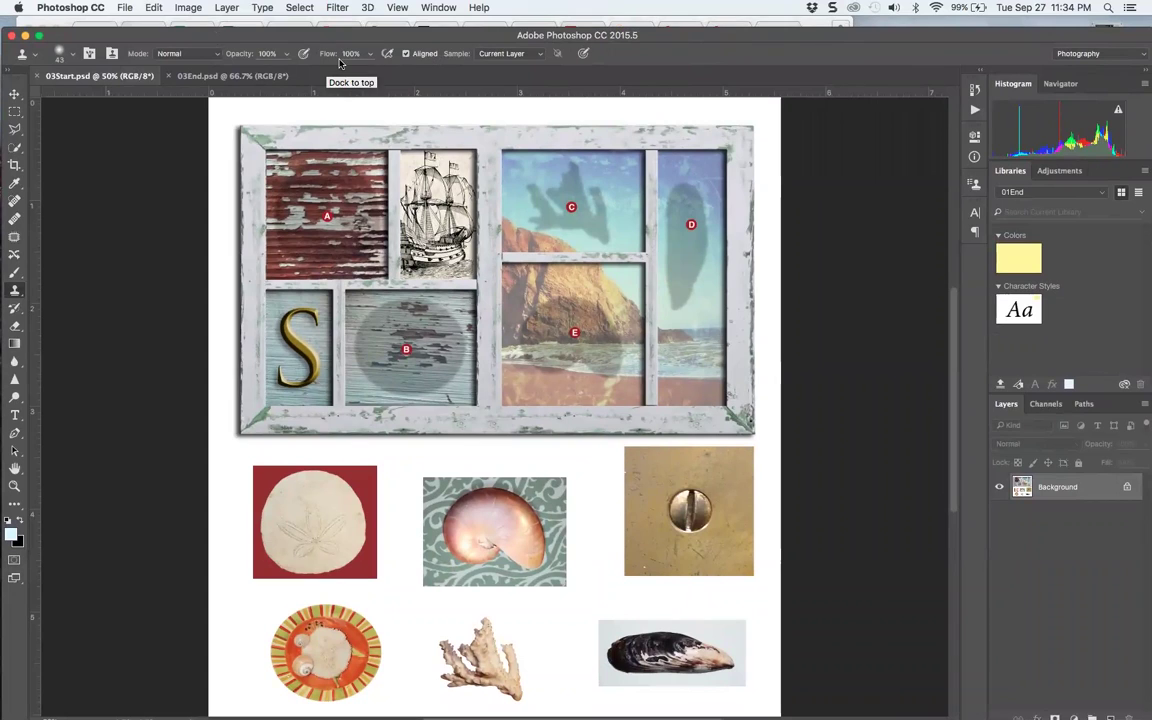
Maximize the Photoshop window, zoom in to 300%, then back out to 50%
{"action": "double_click", "coordinate": [158, 36]}
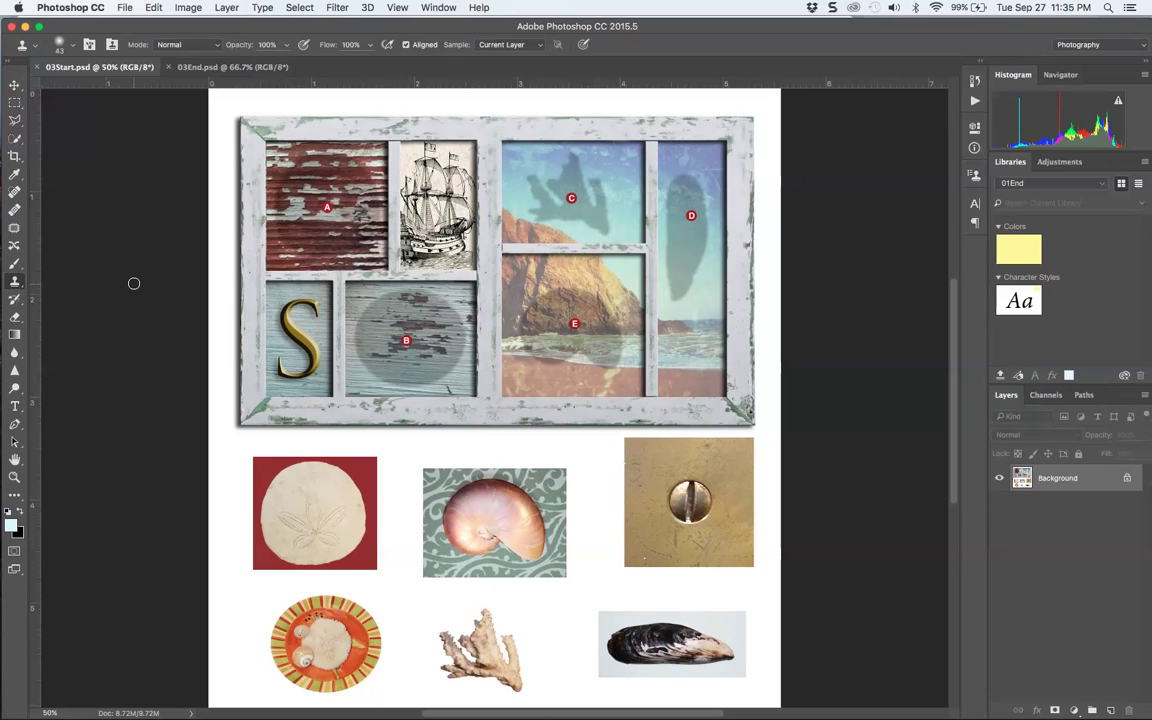
{"action": "key", "text": "super+equal"}
{"action": "key", "text": "super+equal"}
{"action": "key", "text": "super+equal"}
{"action": "key", "text": "super+equal"}
{"action": "key", "text": "super+minus"}
{"action": "key", "text": "super+minus"}
{"action": "key", "text": "super+minus"}
{"action": "key", "text": "super+minus"}
{"action": "key", "text": "super+minus"}
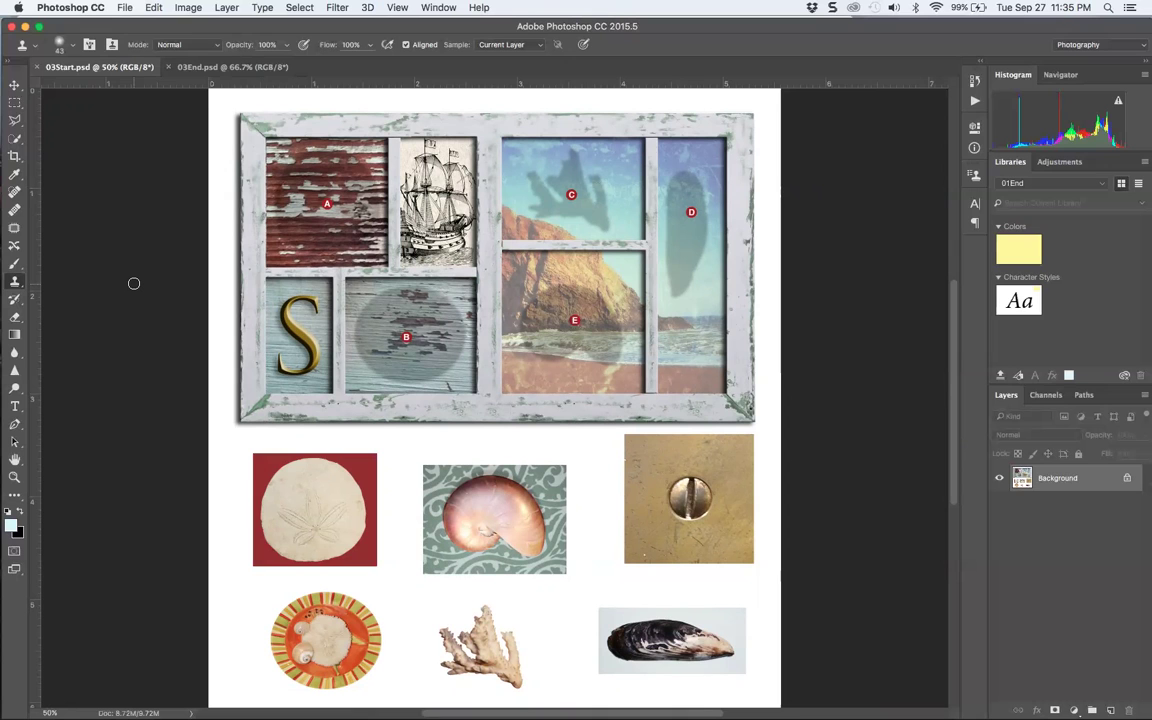
Zoom the page to 100% and pan to show the sand dollar and nautilus
{"action": "key", "text": "super+minus"}
{"action": "key", "text": "super+equal"}
{"action": "key", "text": "super+equal"}
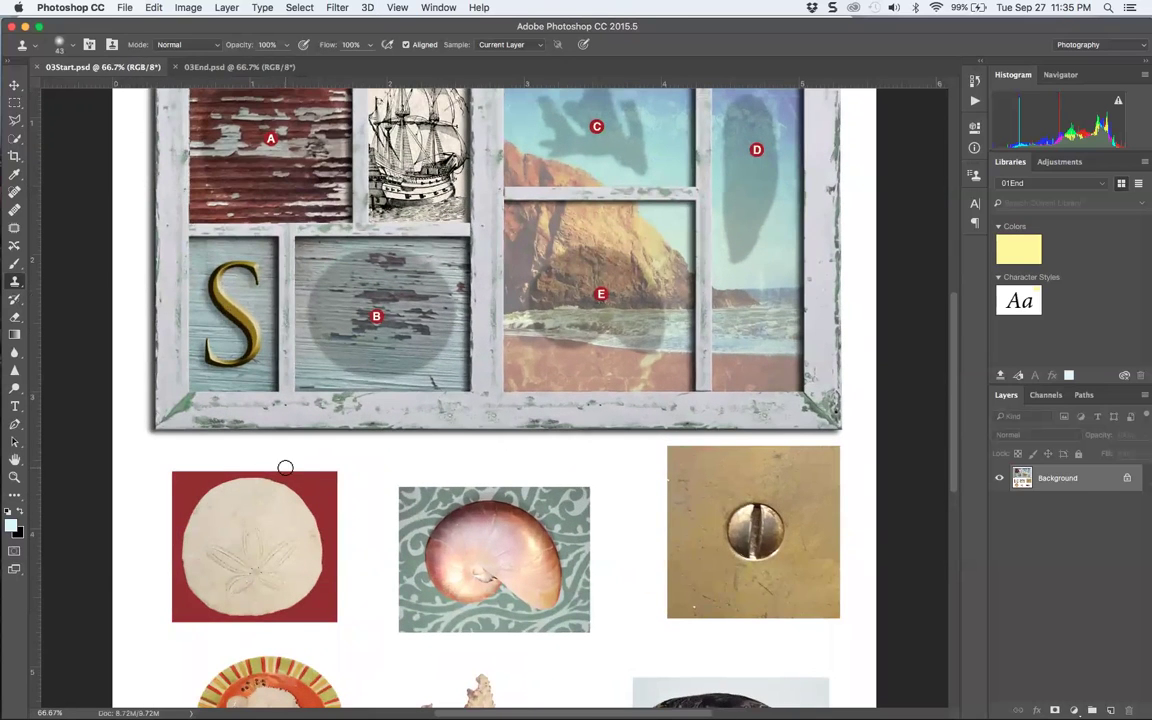
{"action": "key", "text": "super+equal"}
{"action": "key", "text": "super+equal"}
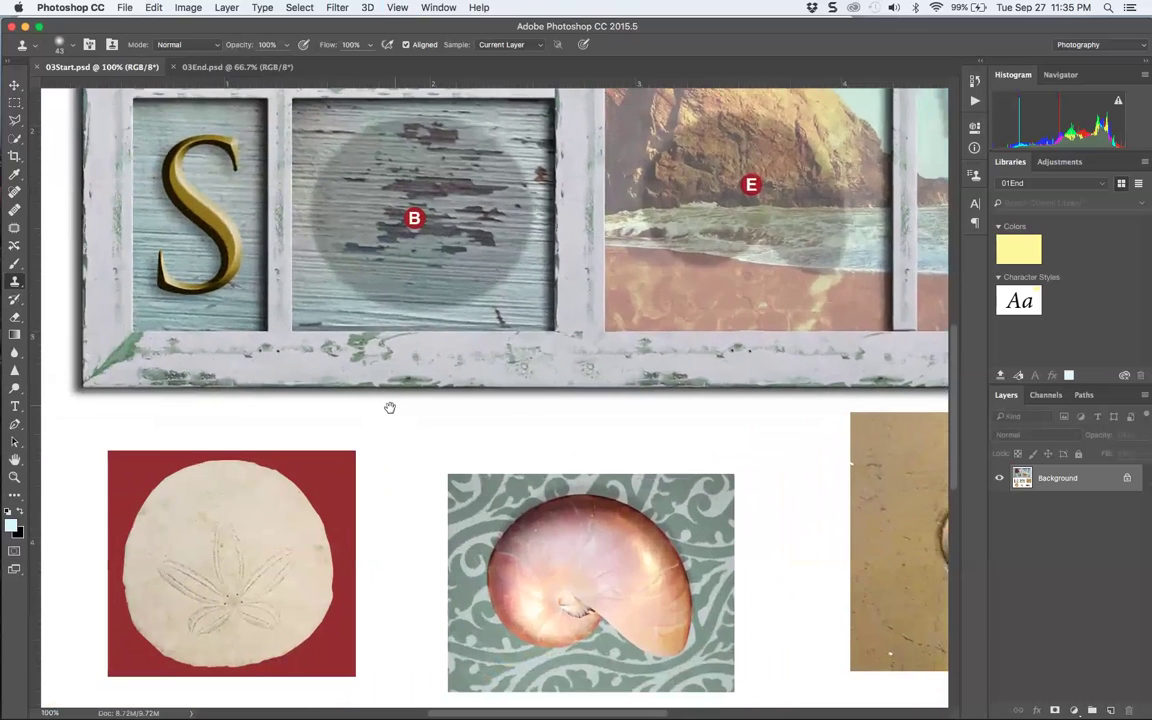
{"action": "left_click_drag", "start_coordinate": [386, 411], "coordinate": [440, 292]}
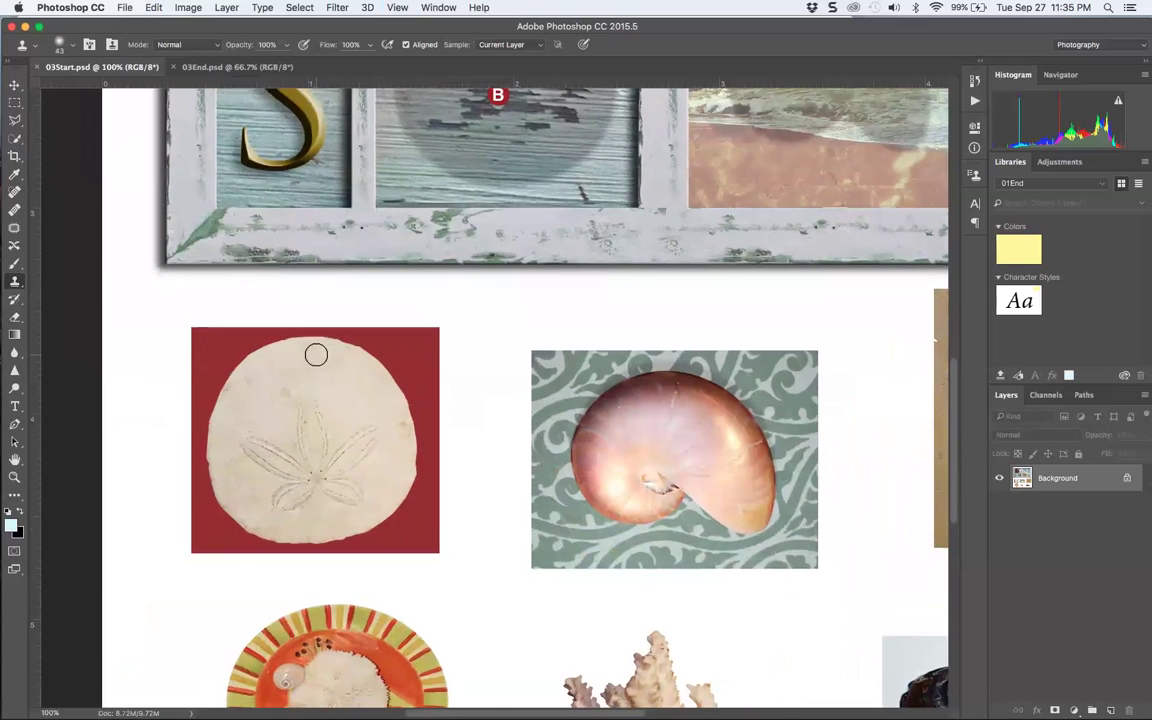
Quick-select the red border around the sand dollar, invert the selection, then deselect
{"action": "left_click", "coordinate": [14, 140]}
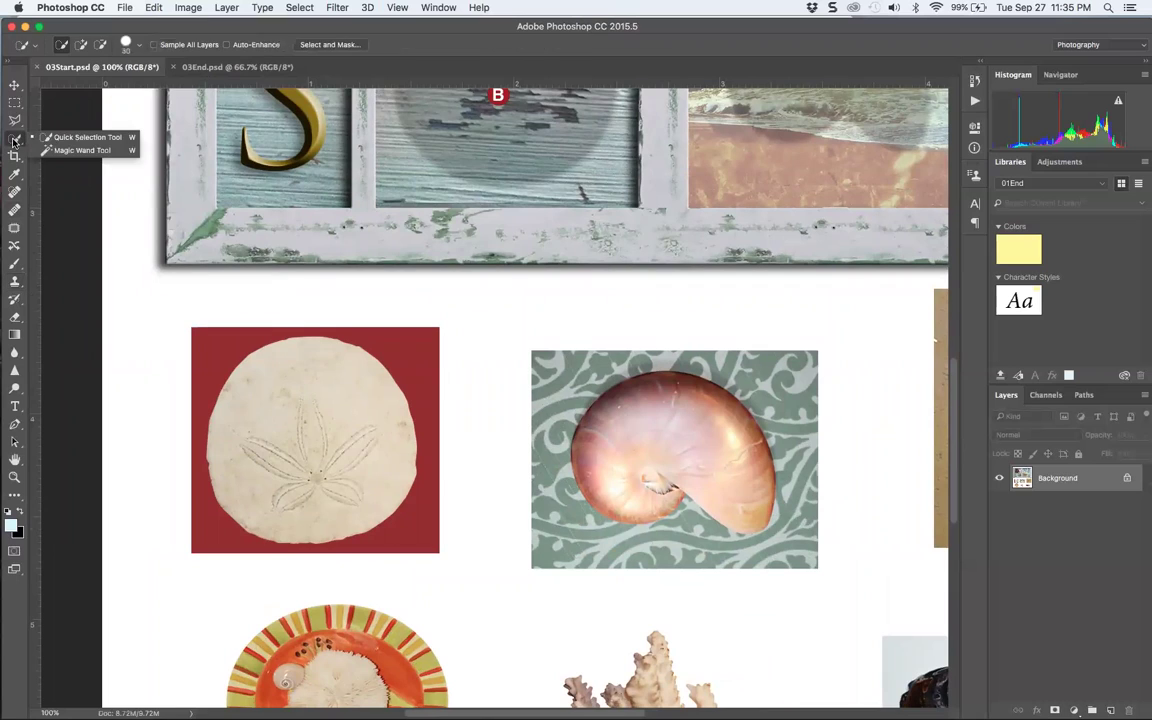
{"action": "left_click", "coordinate": [58, 140]}
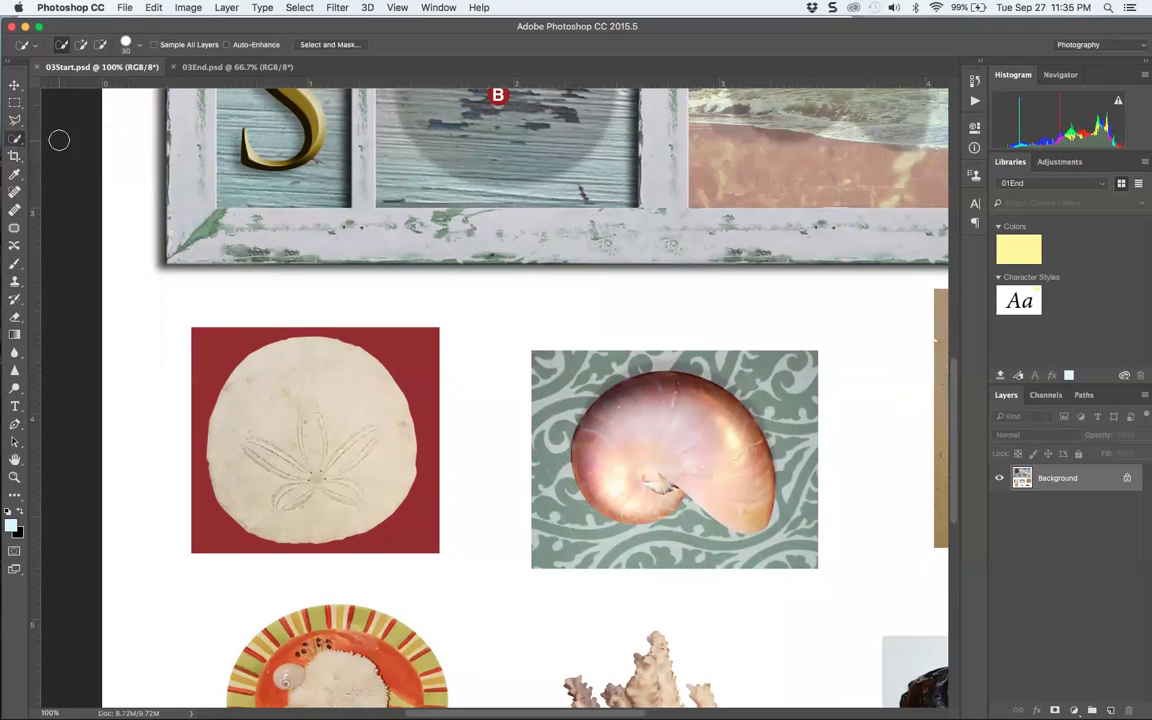
{"action": "mouse_move", "coordinate": [196, 332]}
{"action": "left_mouse_down"}
{"action": "mouse_move", "coordinate": [398, 337]}
{"action": "mouse_move", "coordinate": [415, 400]}
{"action": "left_mouse_up"}
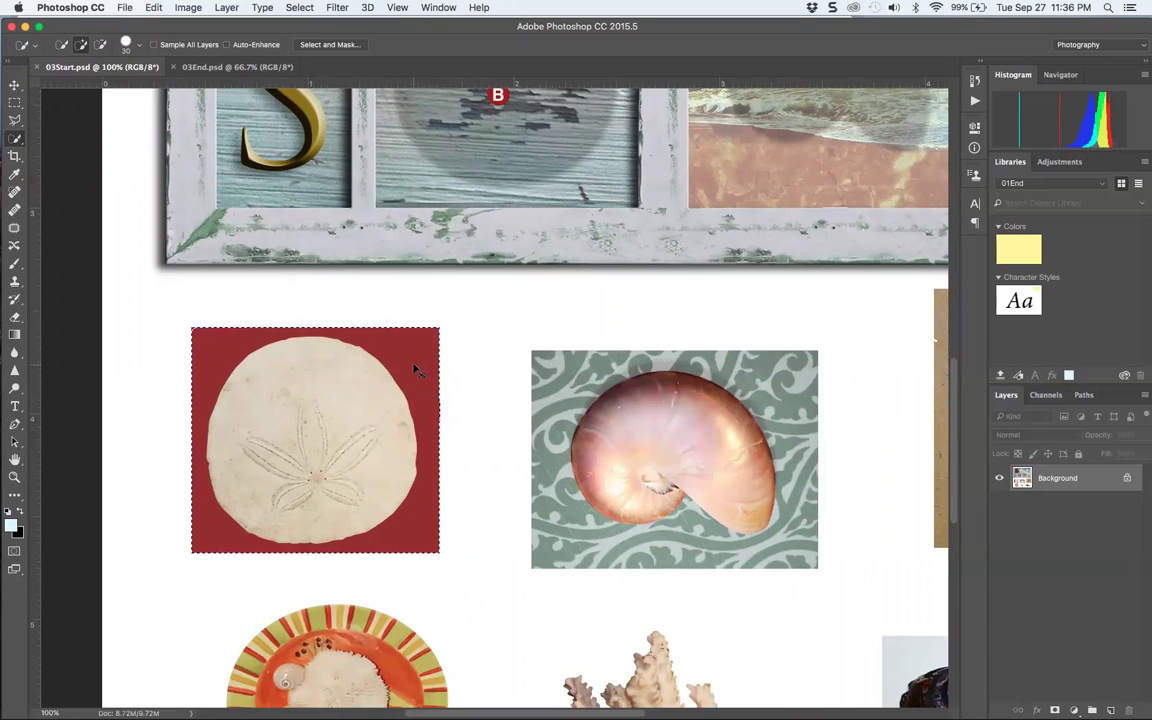
{"action": "key", "text": "super+d"}
{"action": "mouse_move", "coordinate": [413, 346]}
{"action": "left_mouse_down"}
{"action": "mouse_move", "coordinate": [421, 391]}
{"action": "mouse_move", "coordinate": [382, 402]}
{"action": "mouse_move", "coordinate": [274, 396]}
{"action": "mouse_move", "coordinate": [251, 362]}
{"action": "mouse_move", "coordinate": [218, 347]}
{"action": "left_mouse_up"}
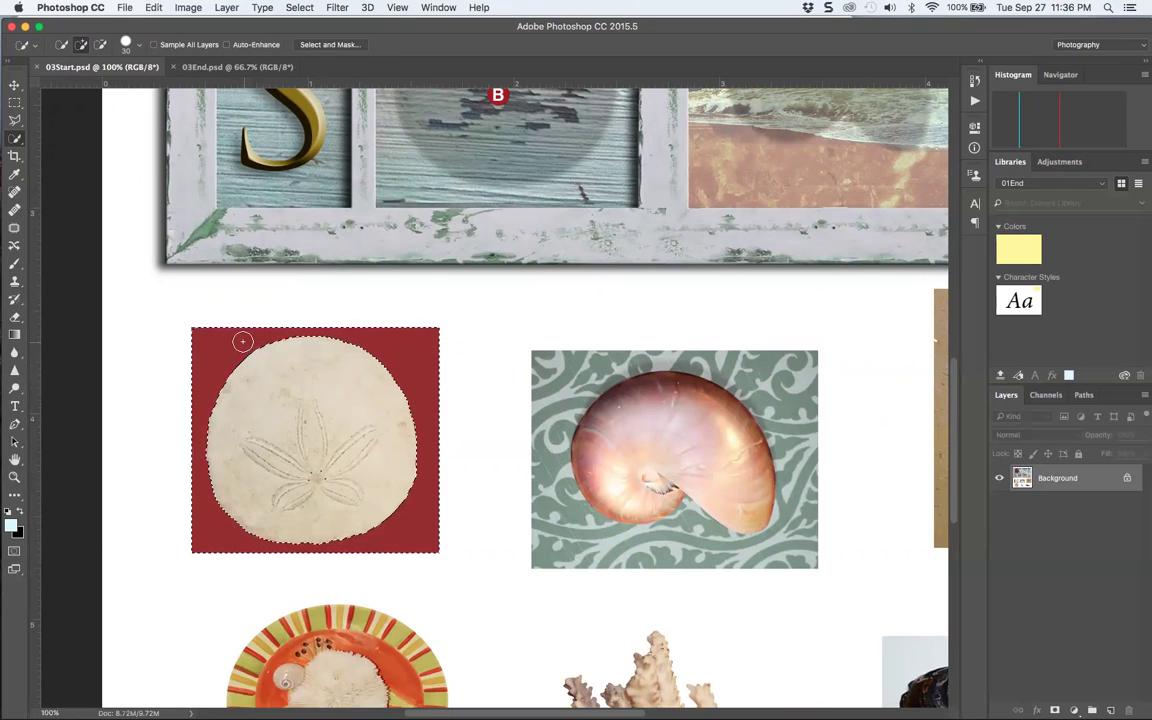
{"action": "key", "text": "super+shift+i"}
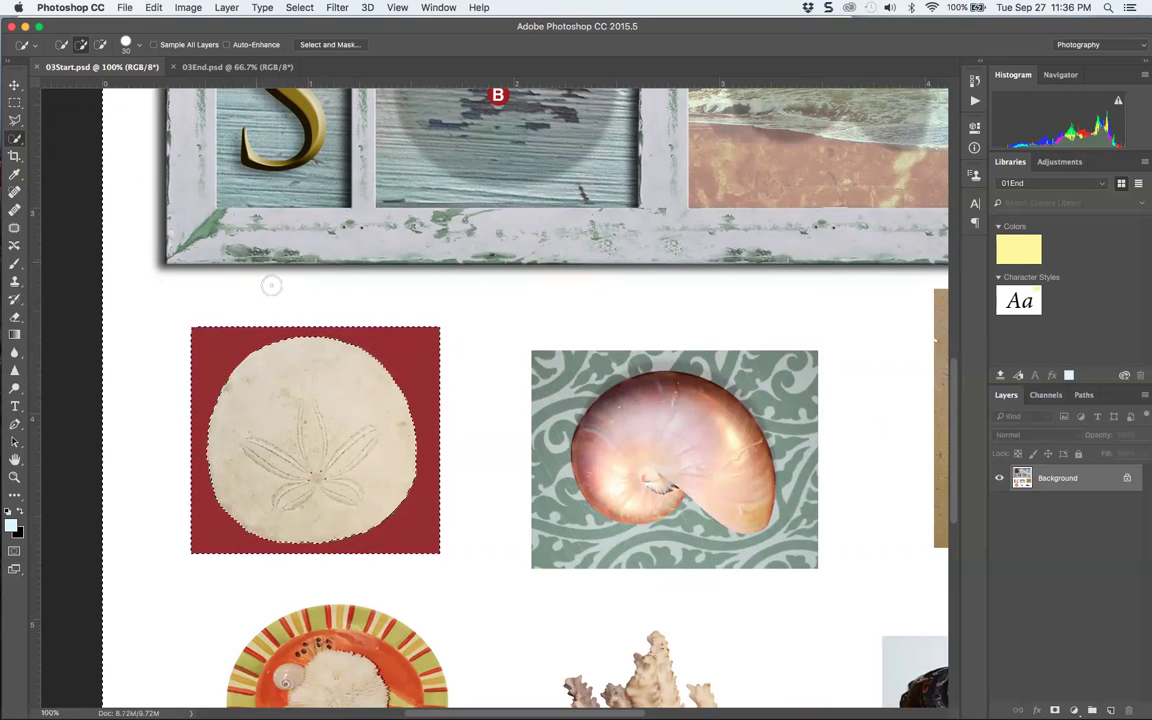
{"action": "key", "text": "super+d"}
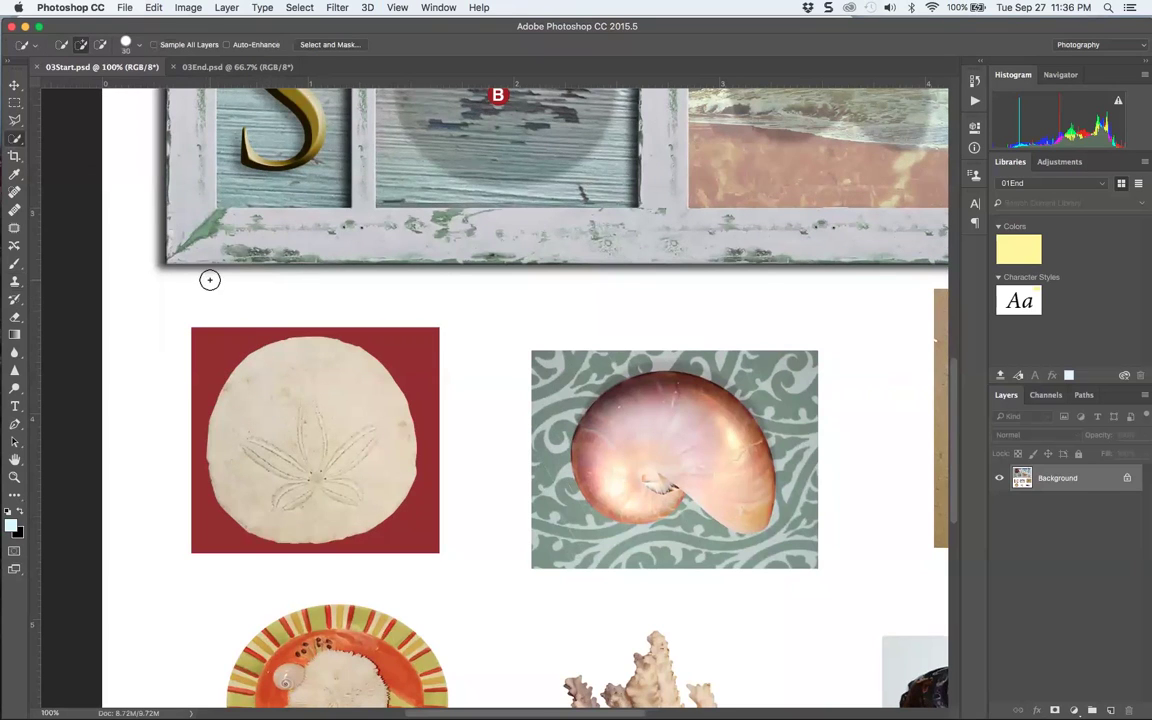
Save the start file as 03Start-vals.psd, then switch to the finished 03End.psd
{"action": "key", "text": "super+0"}
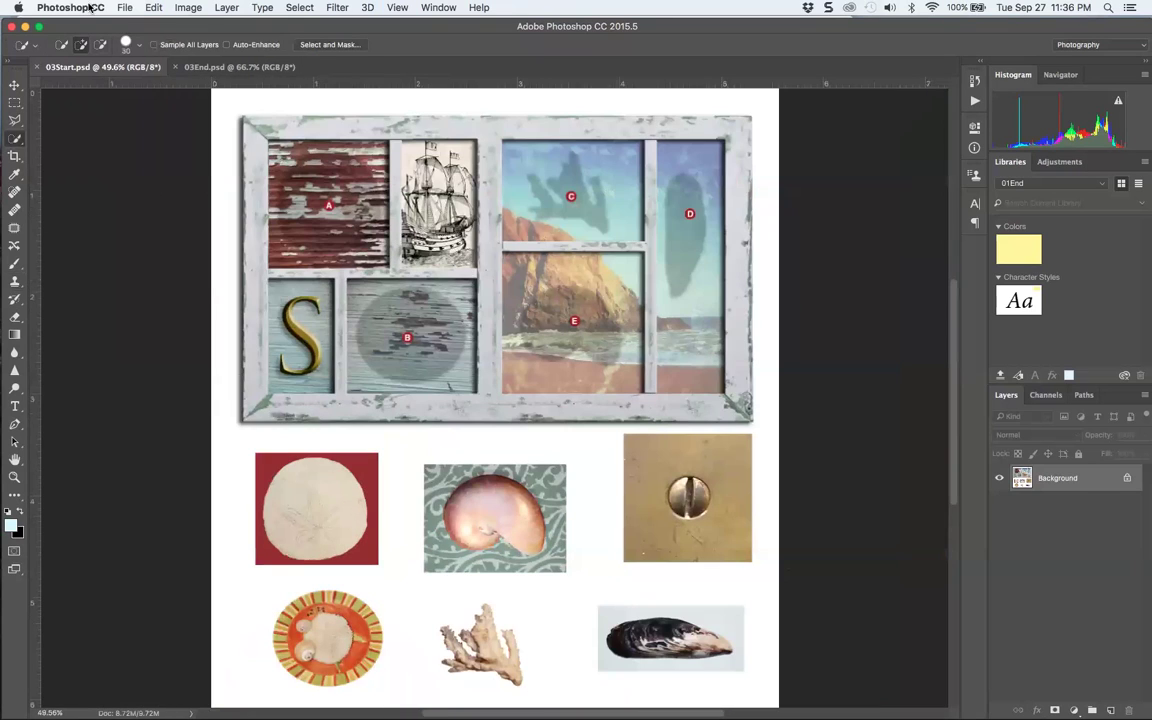
{"action": "left_click", "coordinate": [125, 7]}
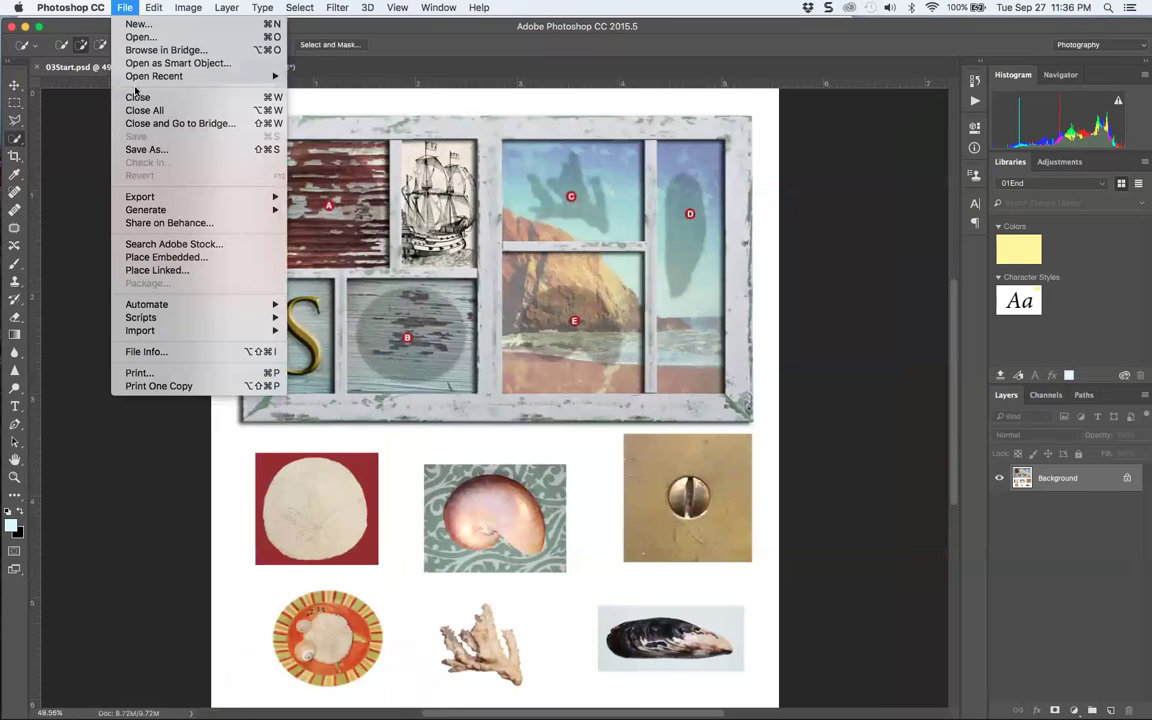
{"action": "left_click", "coordinate": [147, 149]}
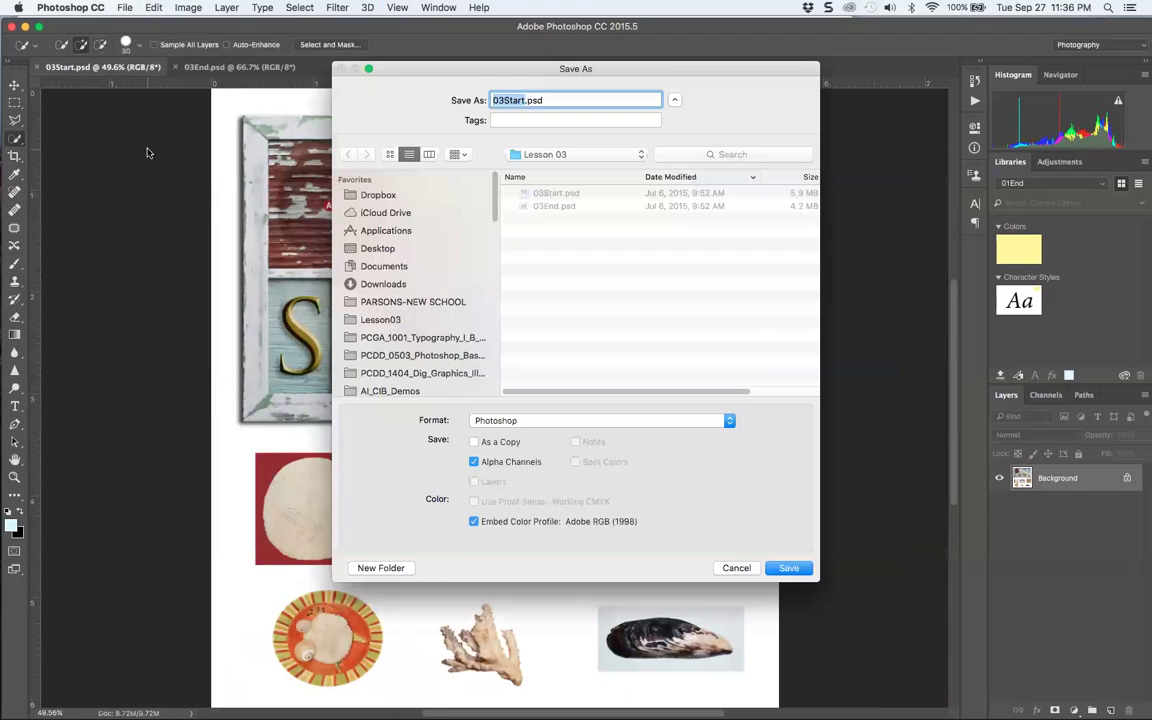
{"action": "type", "text": "-vals"}
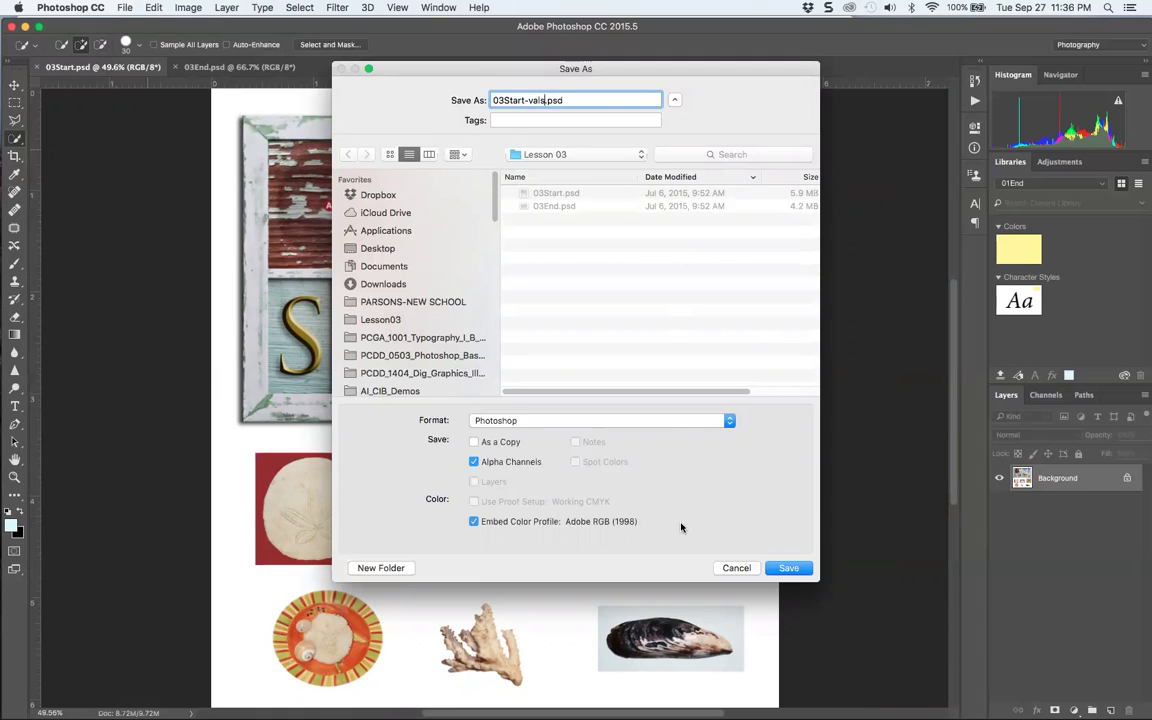
{"action": "left_click", "coordinate": [789, 568]}
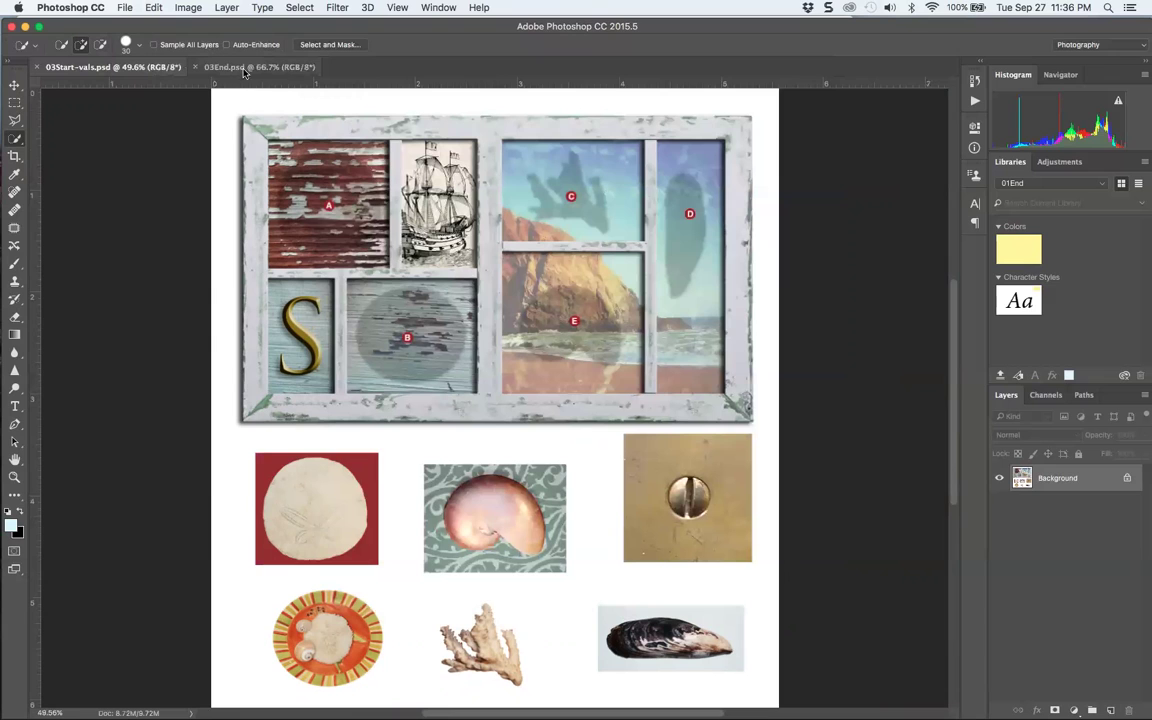
{"action": "left_click", "coordinate": [213, 67]}
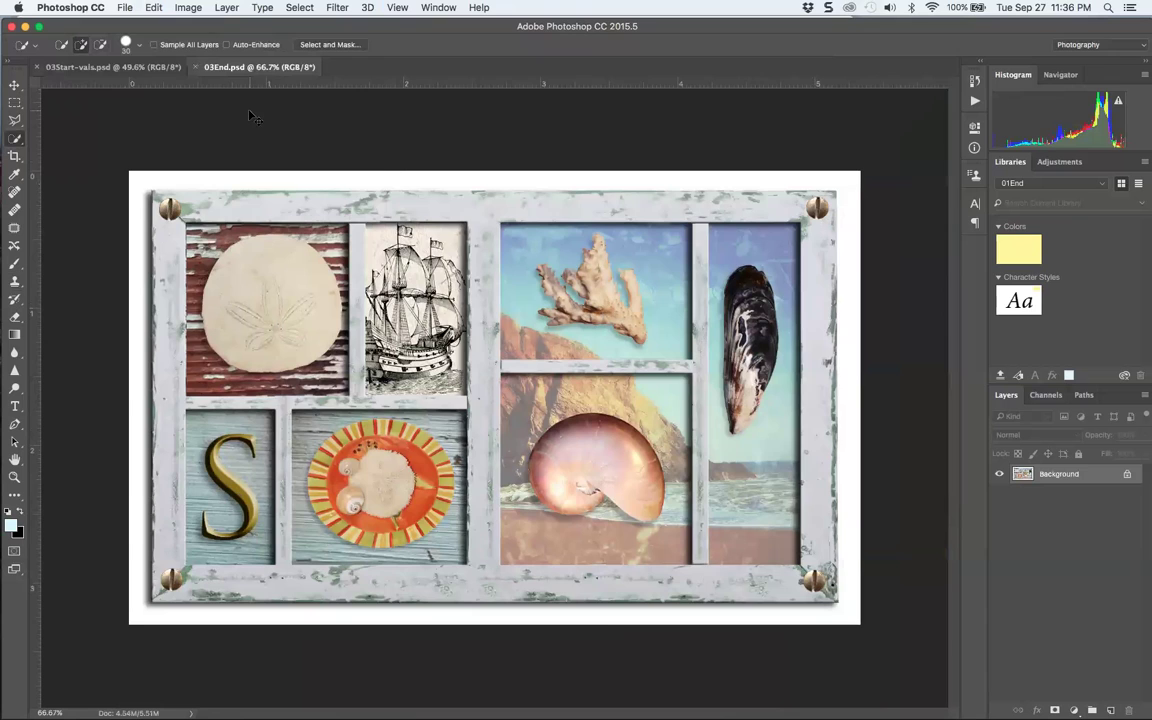
Close 03End.psd and reopen the original 03Start.psd from the Lesson 03 folder
{"action": "key", "text": "super+w"}
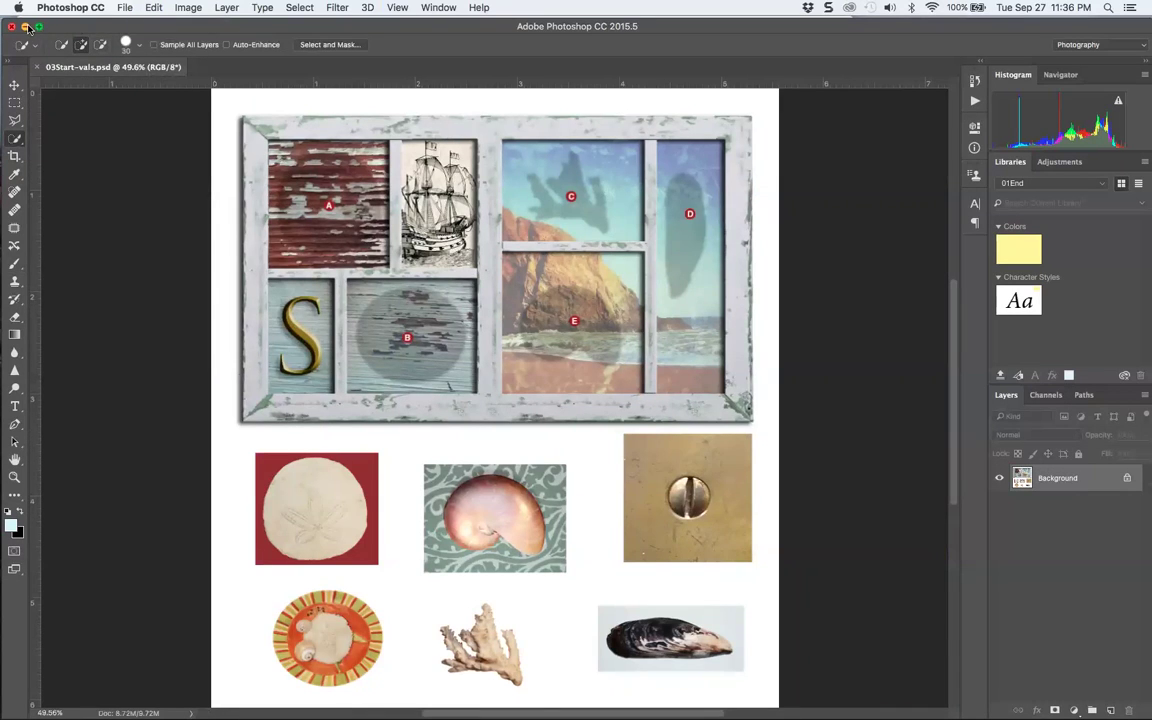
{"action": "key", "text": "super+m"}
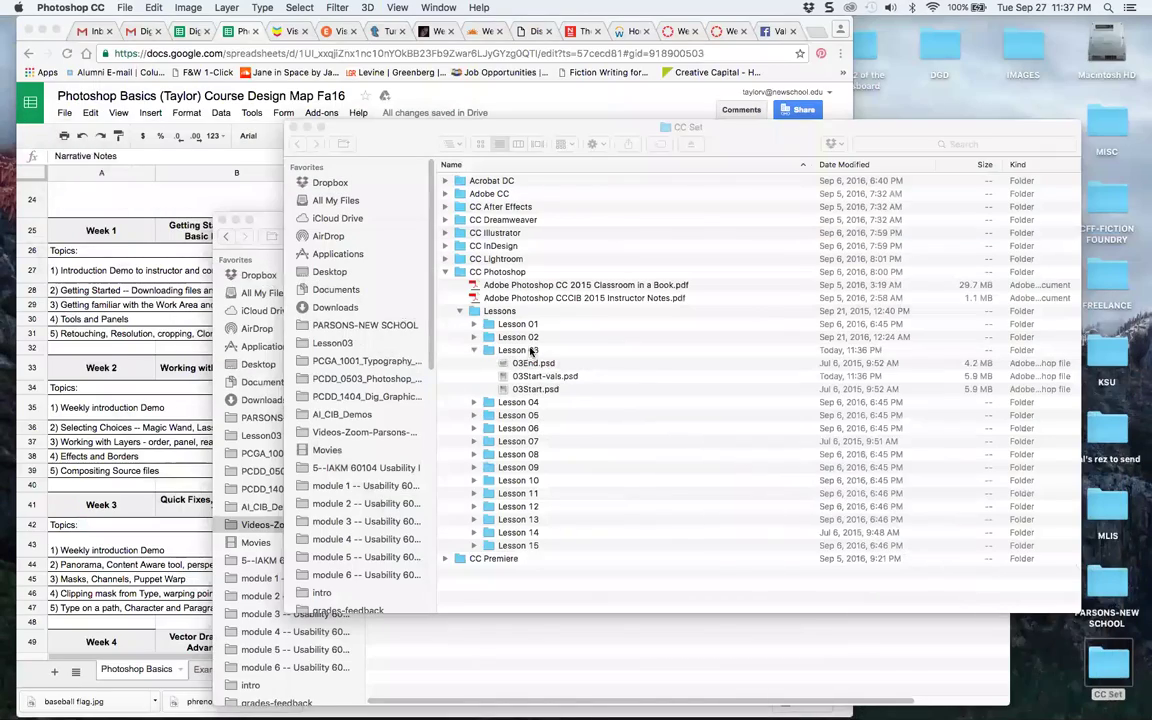
{"action": "double_click", "coordinate": [533, 363]}
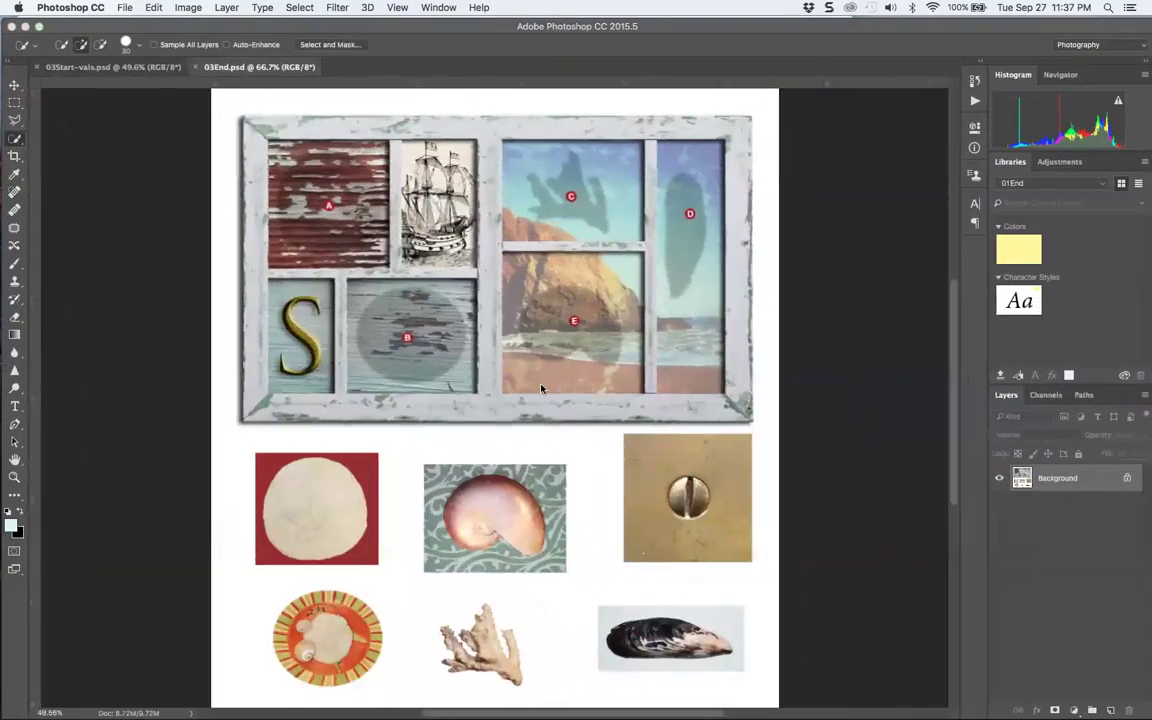
{"action": "key", "text": "super+w"}
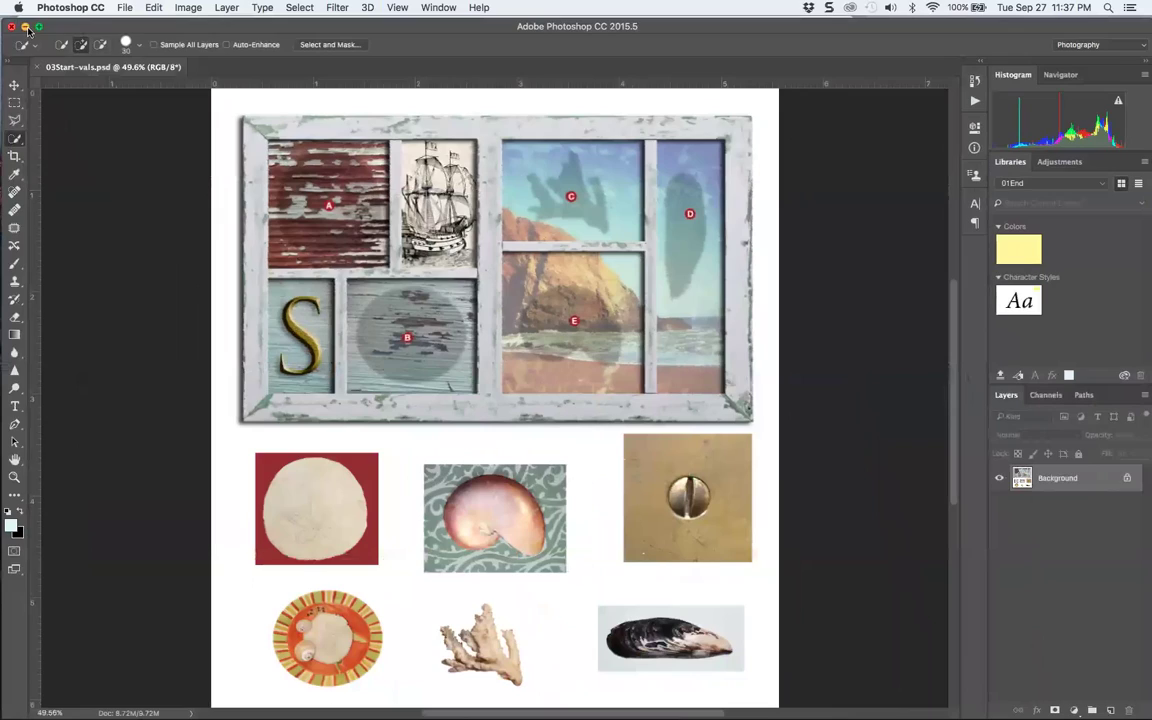
{"action": "left_click", "coordinate": [26, 27]}
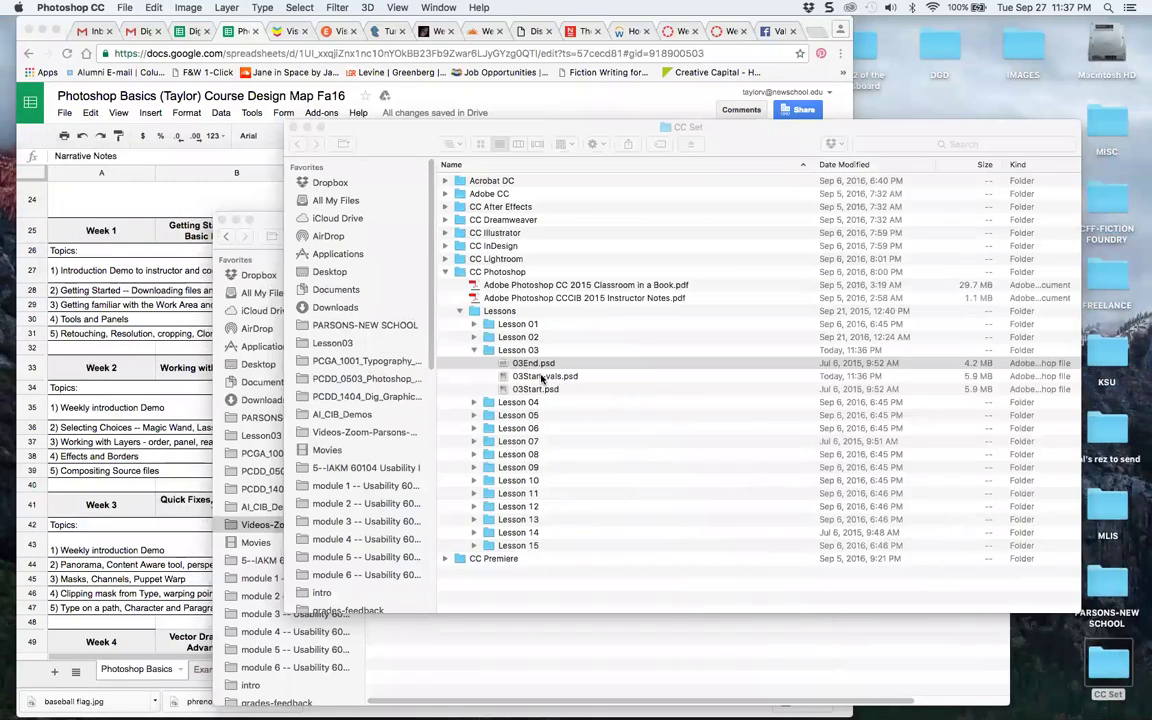
{"action": "left_click", "coordinate": [541, 389]}
{"action": "double_click", "coordinate": [541, 389]}
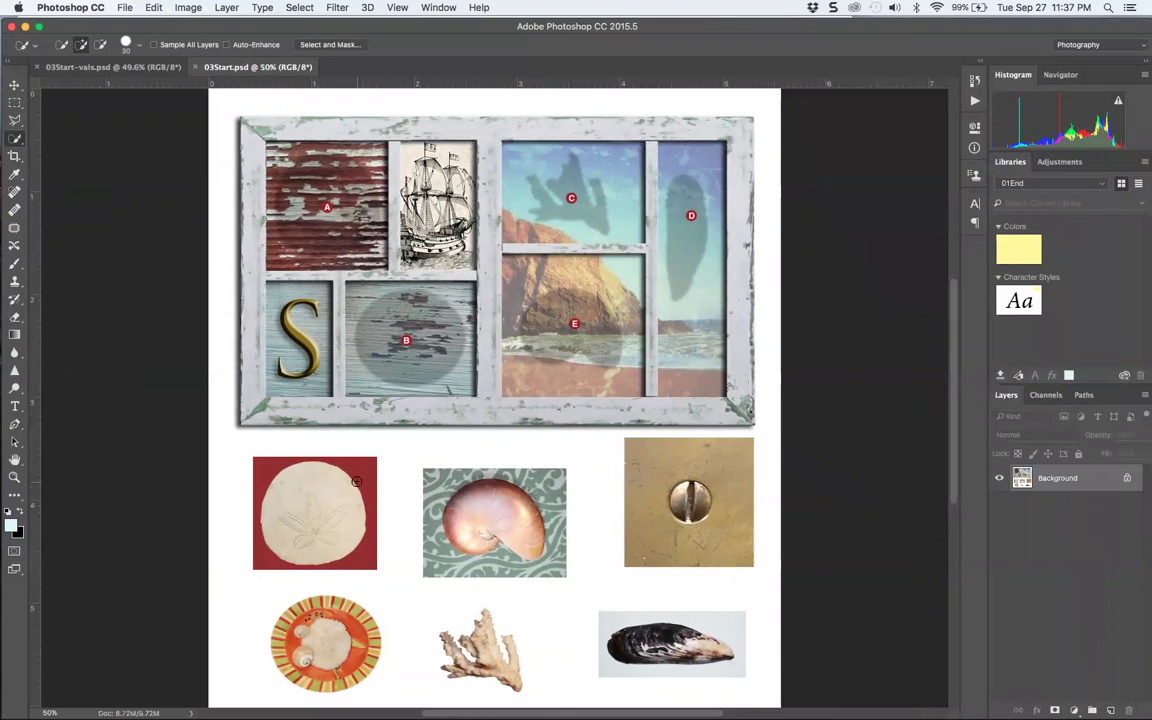
Select the red background around the sand dollar, invert it, then clear the selection
{"action": "key", "text": "super+equal"}
{"action": "key", "text": "super+equal"}
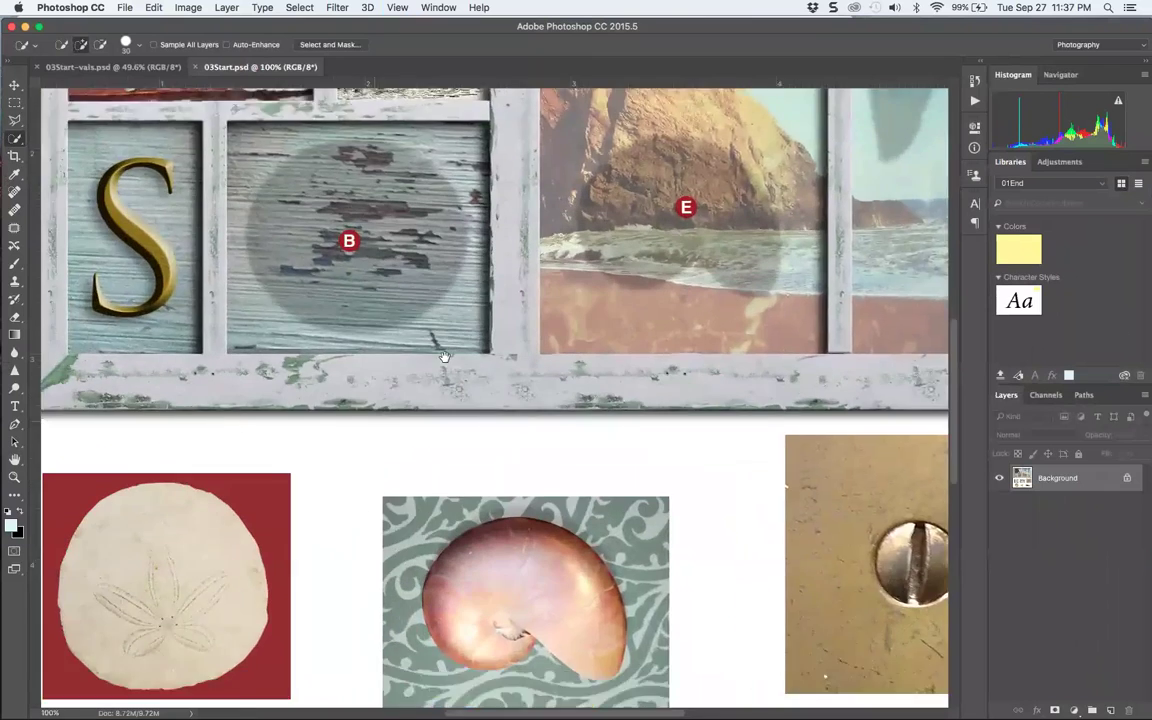
{"action": "scroll", "coordinate": [445, 357], "scroll_direction": "left", "scroll_amount": 5}
{"action": "left_click", "coordinate": [383, 411]}
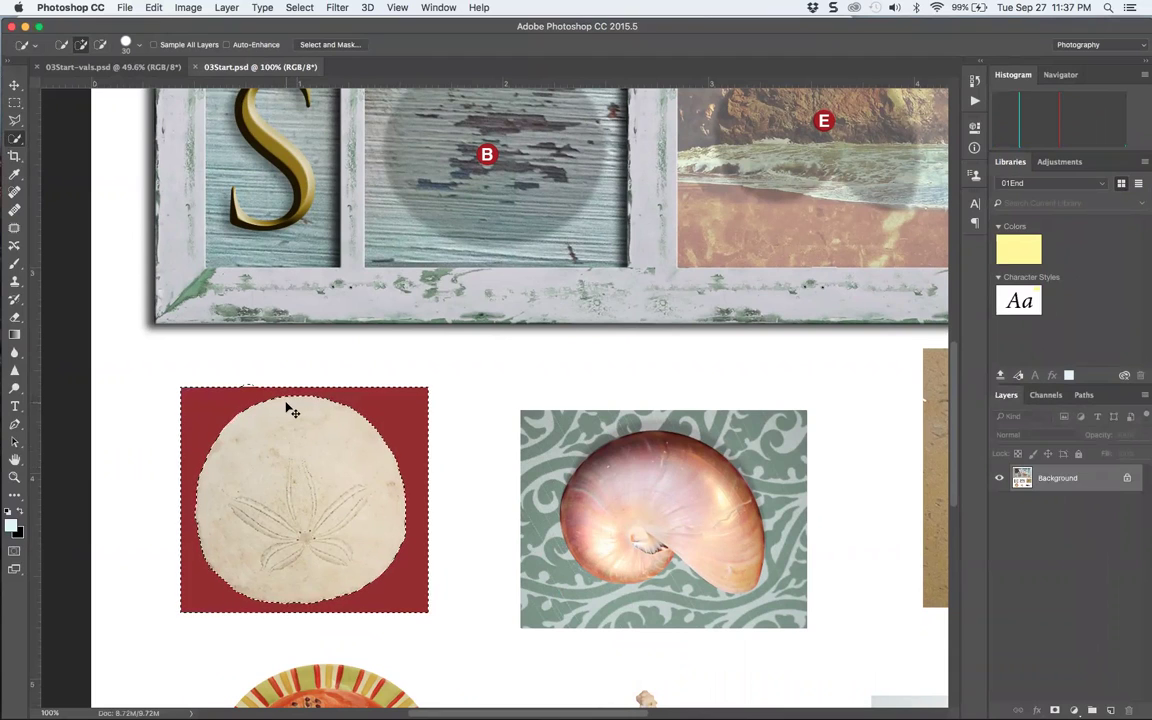
{"action": "key", "text": "super+shift+i"}
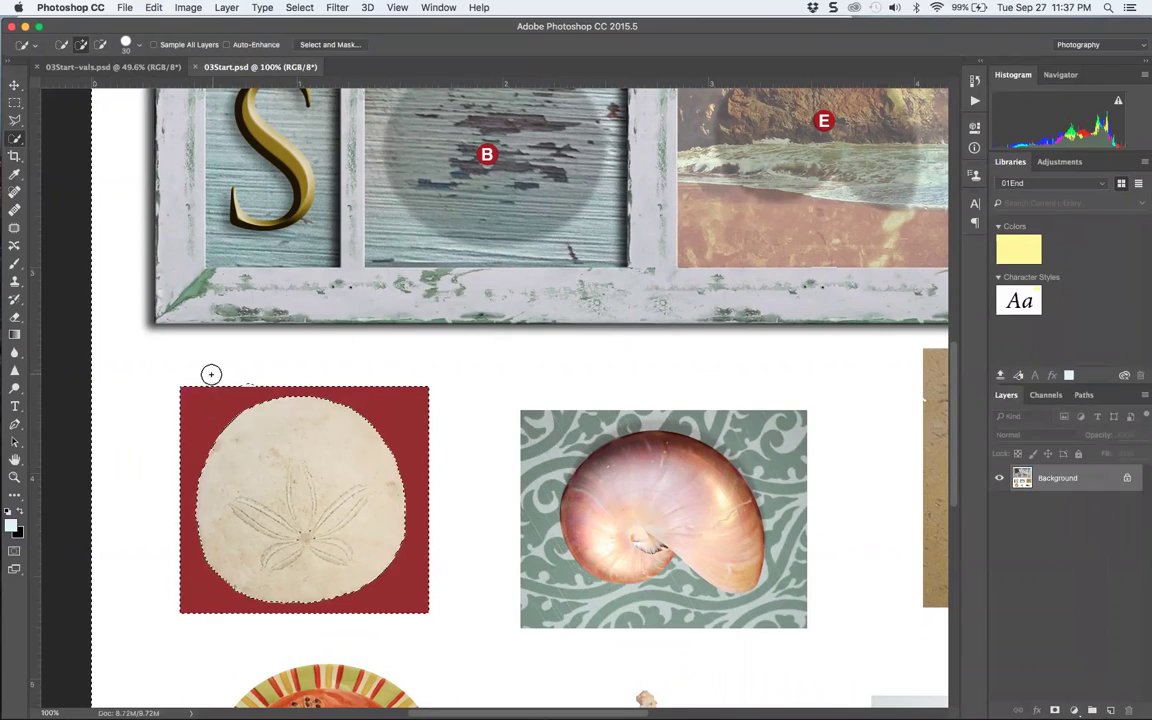
{"action": "key", "text": "super+minus"}
{"action": "key", "text": "super+minus"}
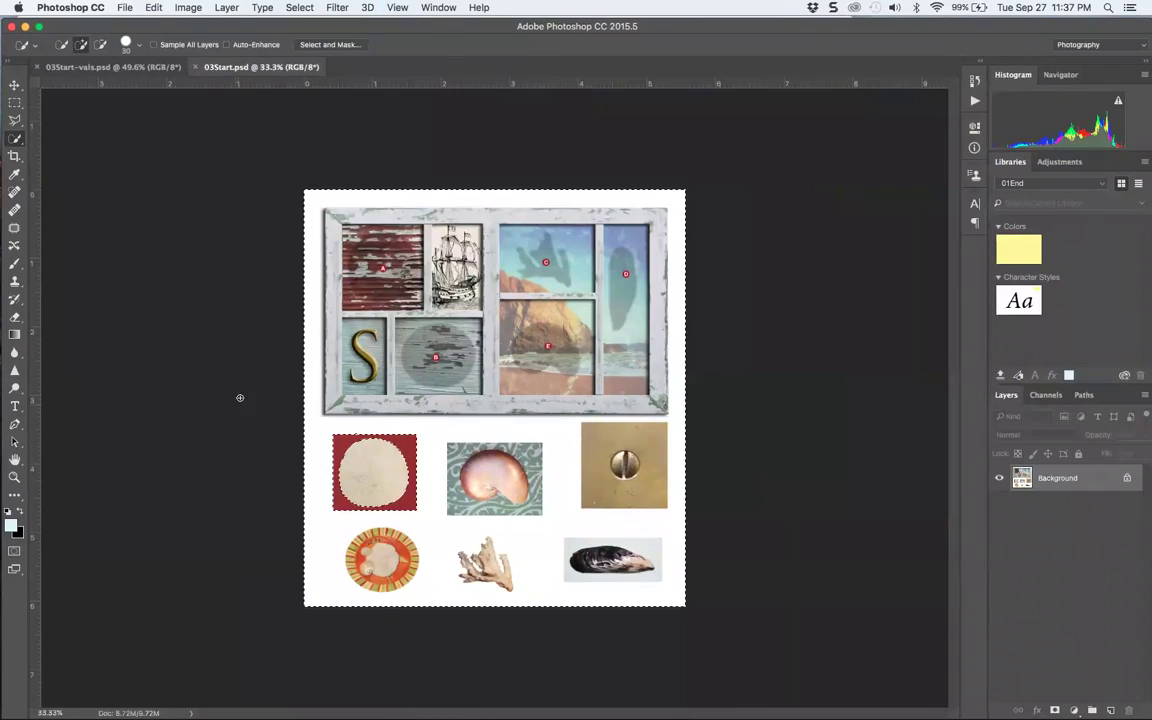
{"action": "key", "text": "super+plus"}
{"action": "key", "text": "super+plus"}
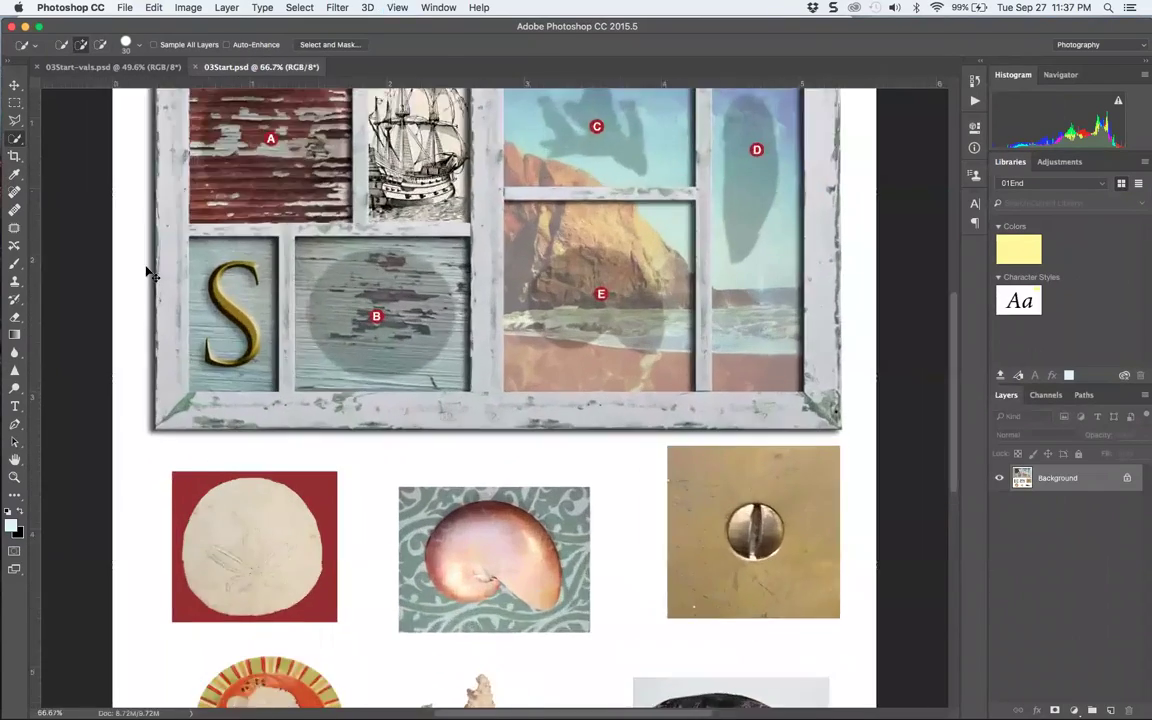
{"action": "left_click_drag", "start_coordinate": [57, 375], "coordinate": [245, 278]}
{"action": "key", "text": "super+d"}
Crop the image down to the sand dollar
{"action": "left_click", "coordinate": [16, 157]}
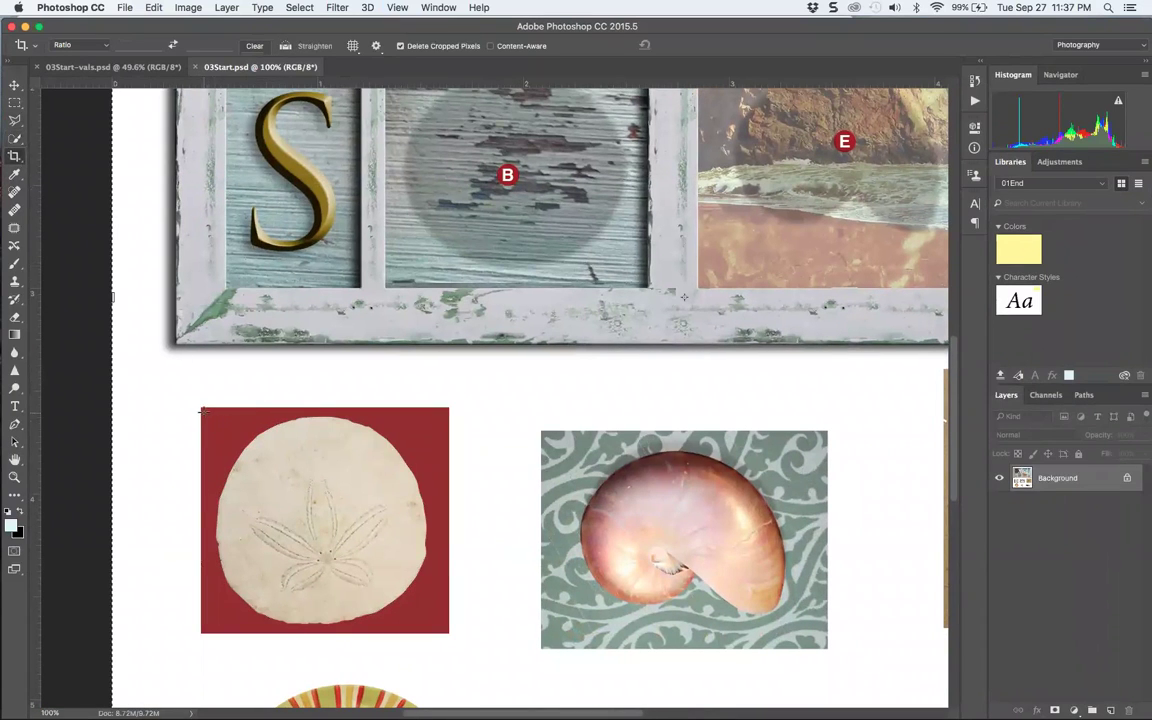
{"action": "left_click_drag", "start_coordinate": [202, 410], "coordinate": [443, 631]}
{"action": "key", "text": "Return"}
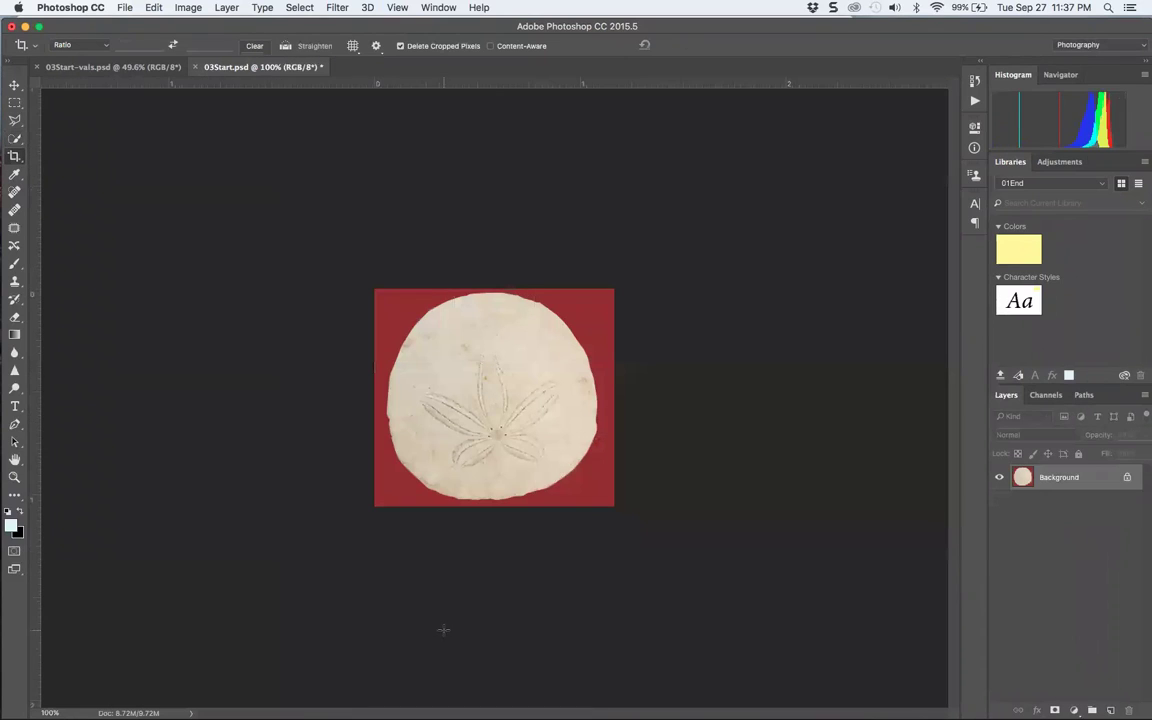
Quick-select the sand dollar and fill the selection with black
{"action": "left_click", "coordinate": [15, 138]}
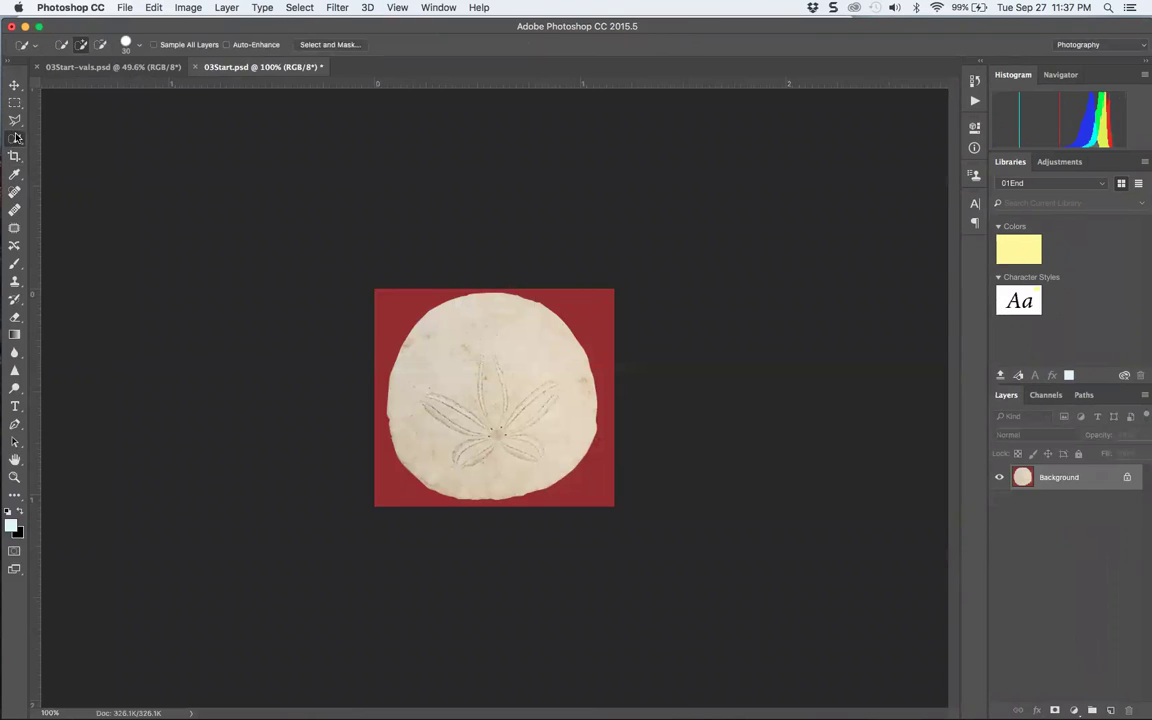
{"action": "mouse_move", "coordinate": [383, 309]}
{"action": "left_mouse_down"}
{"action": "mouse_move", "coordinate": [599, 318]}
{"action": "mouse_move", "coordinate": [637, 393]}
{"action": "mouse_move", "coordinate": [649, 436]}
{"action": "mouse_move", "coordinate": [616, 483]}
{"action": "mouse_move", "coordinate": [574, 511]}
{"action": "mouse_move", "coordinate": [490, 510]}
{"action": "left_mouse_up"}
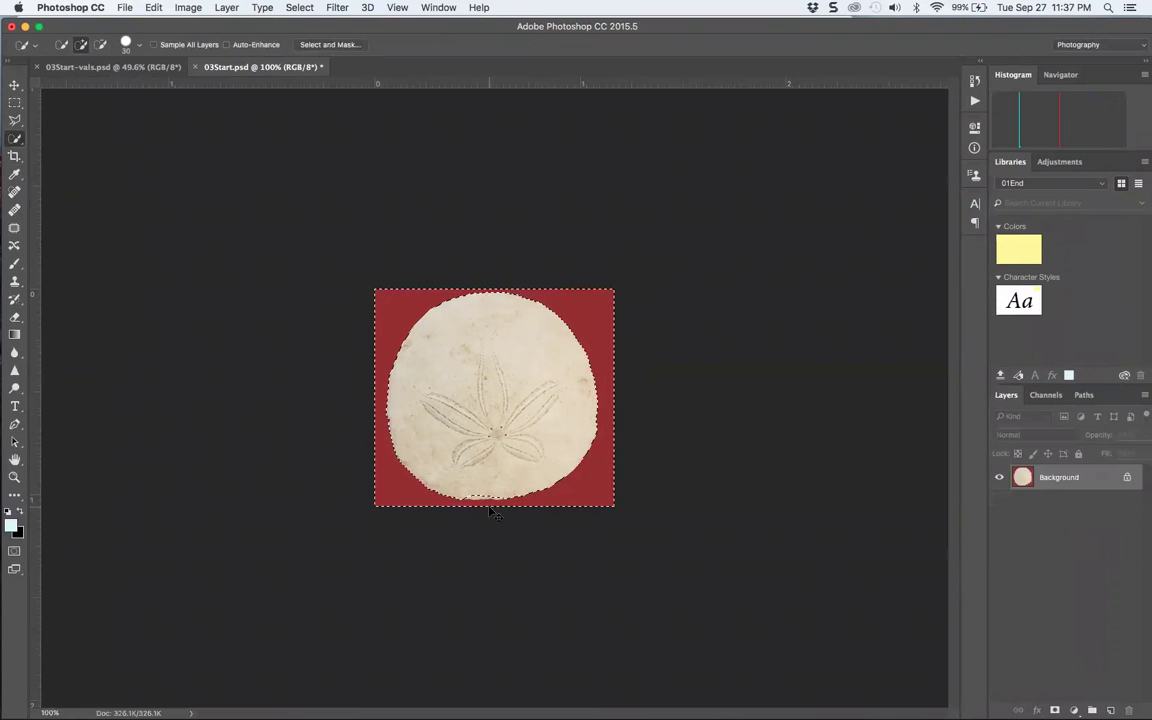
{"action": "key", "text": "super+shift+i"}
{"action": "left_click", "coordinate": [299, 7]}
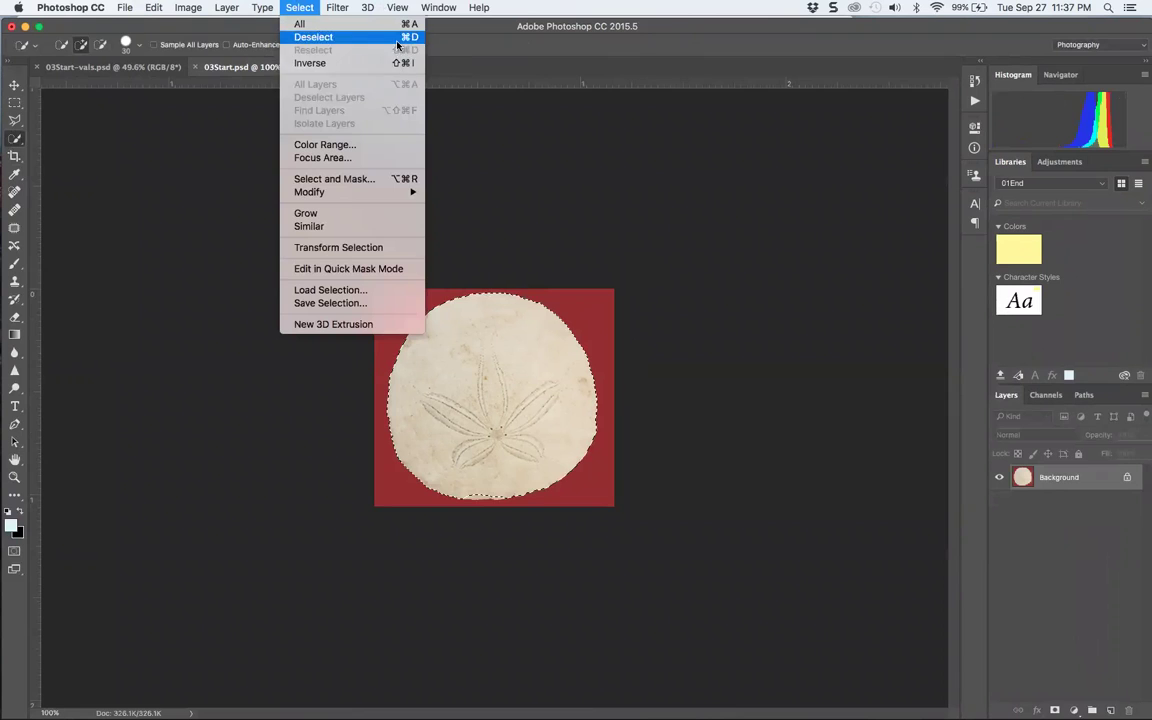
{"action": "left_click", "coordinate": [679, 210]}
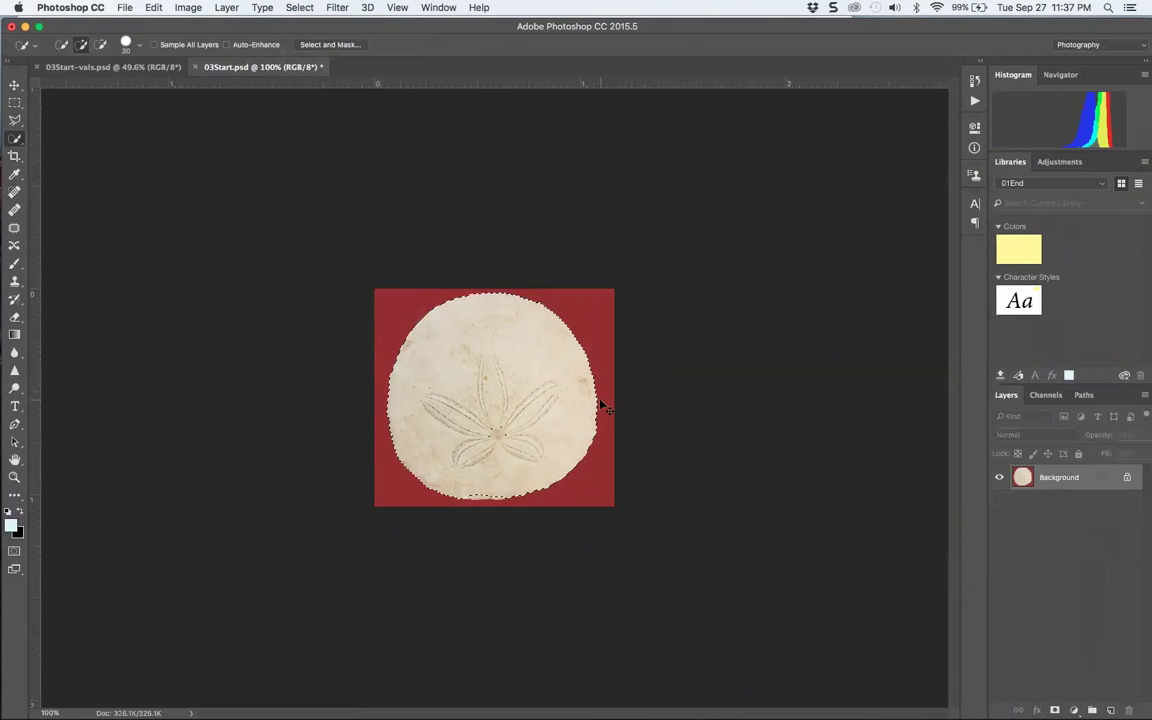
{"action": "key", "text": "super+BackSpace"}
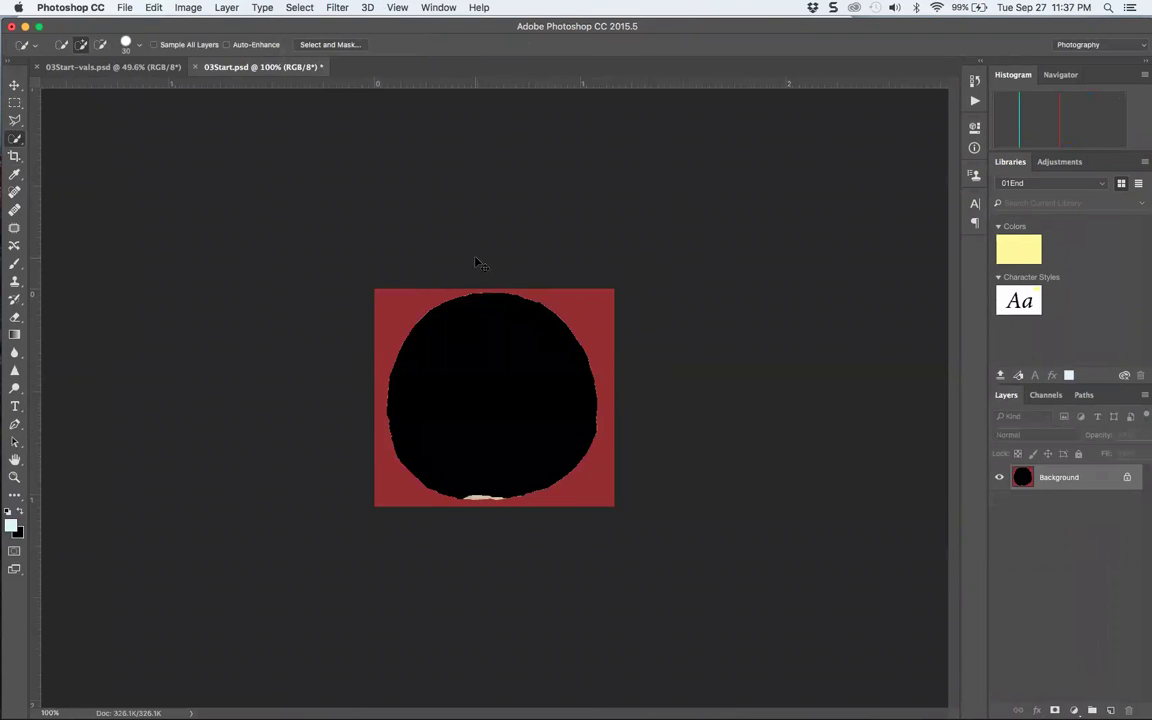
In 03Start-vals.psd, paste the sand dollar as Layer 1 and move it into pane B
{"action": "left_click", "coordinate": [120, 67]}
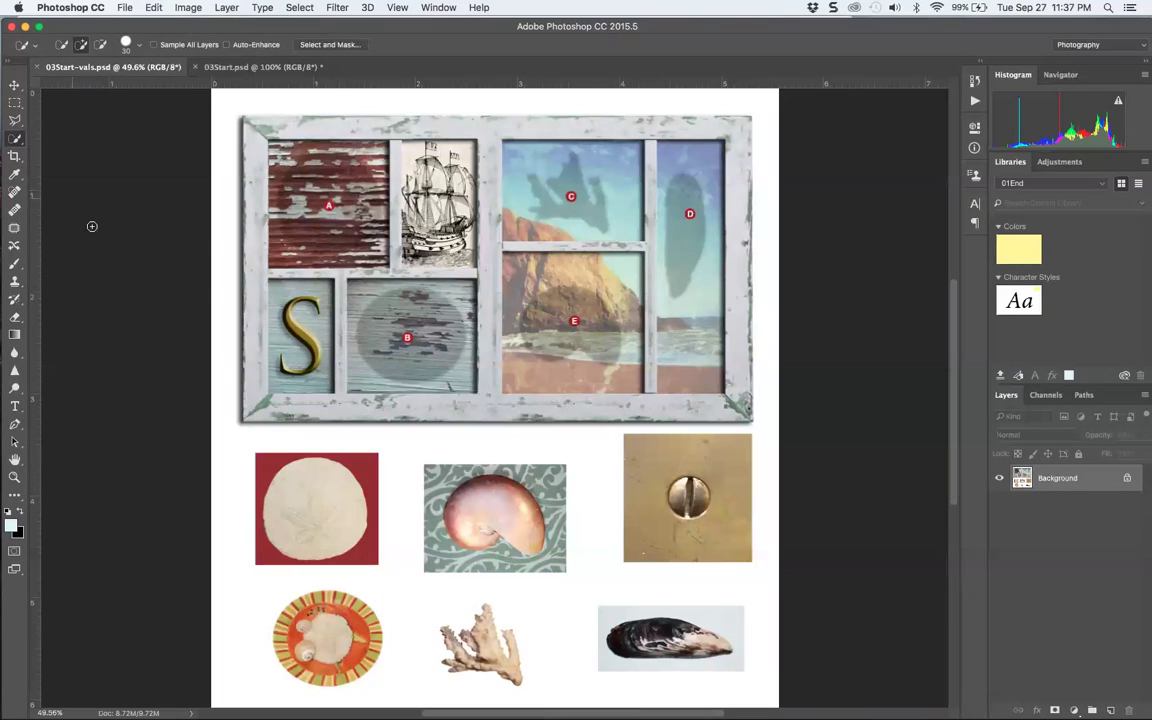
{"action": "left_click", "coordinate": [12, 86]}
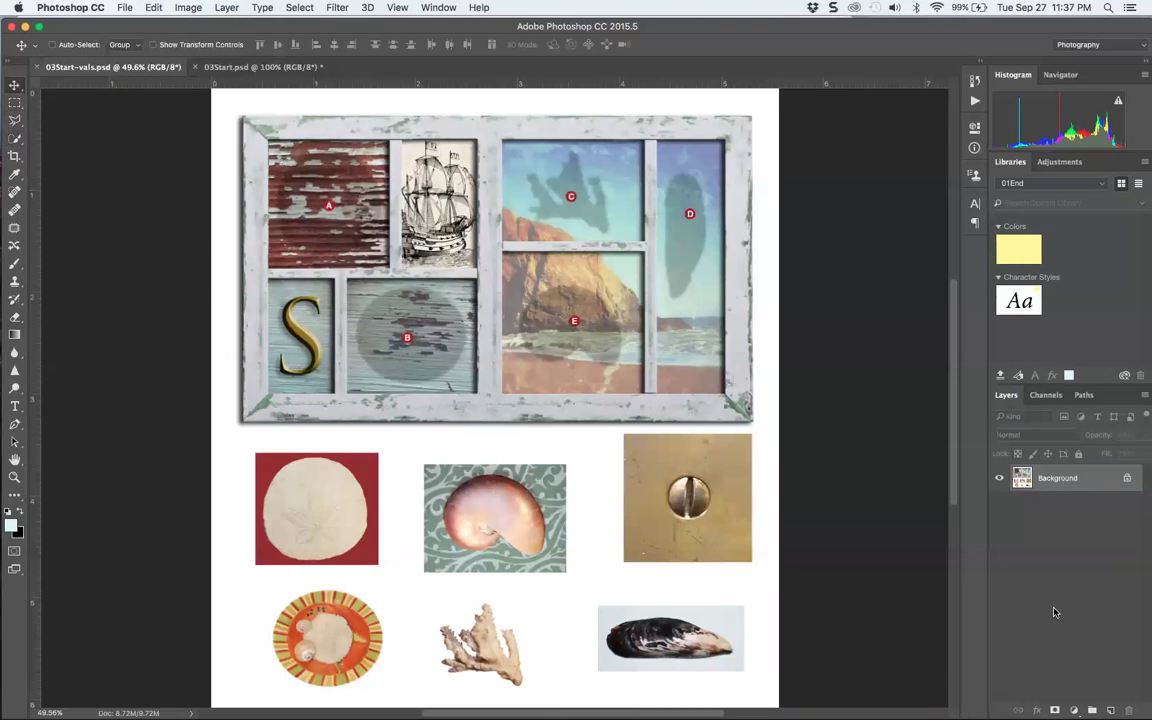
{"action": "key", "text": "cmd+v"}
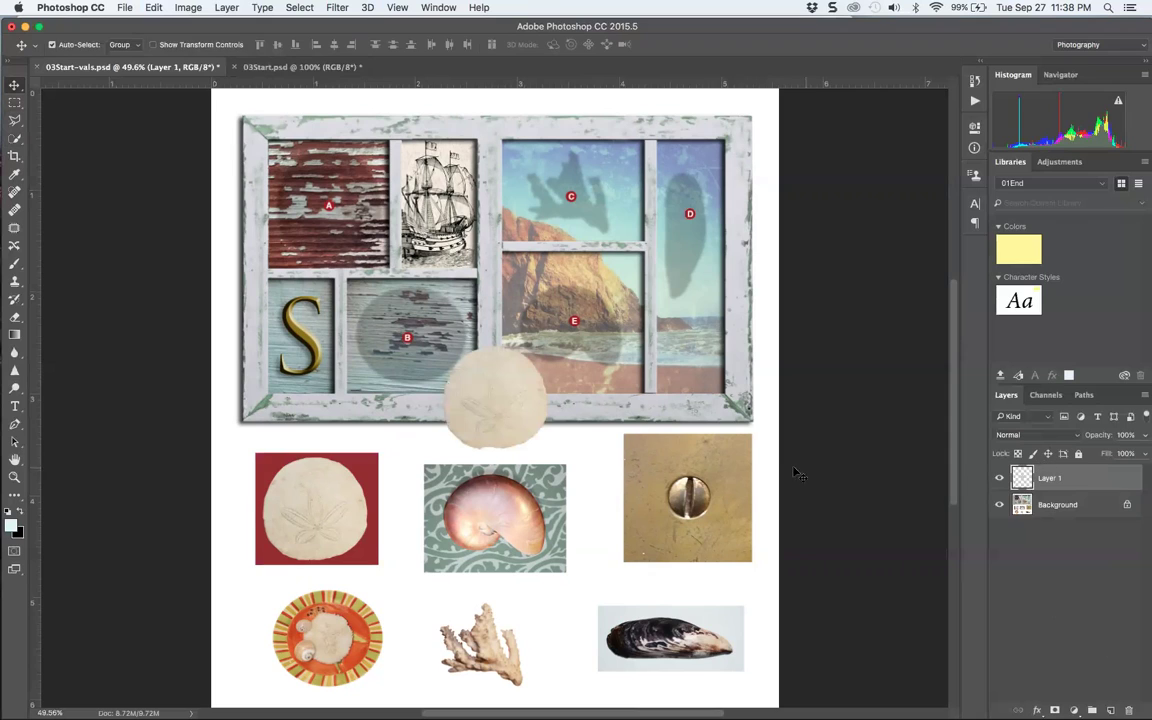
{"action": "left_click_drag", "start_coordinate": [522, 406], "coordinate": [439, 341]}
Zoom in on pane B, then return to 03Start.psd and zoom to 300%
{"action": "key", "text": "cmd+plus"}
{"action": "key", "text": "cmd+plus"}
{"action": "key", "text": "cmd+plus"}
{"action": "key", "text": "cmd+plus"}
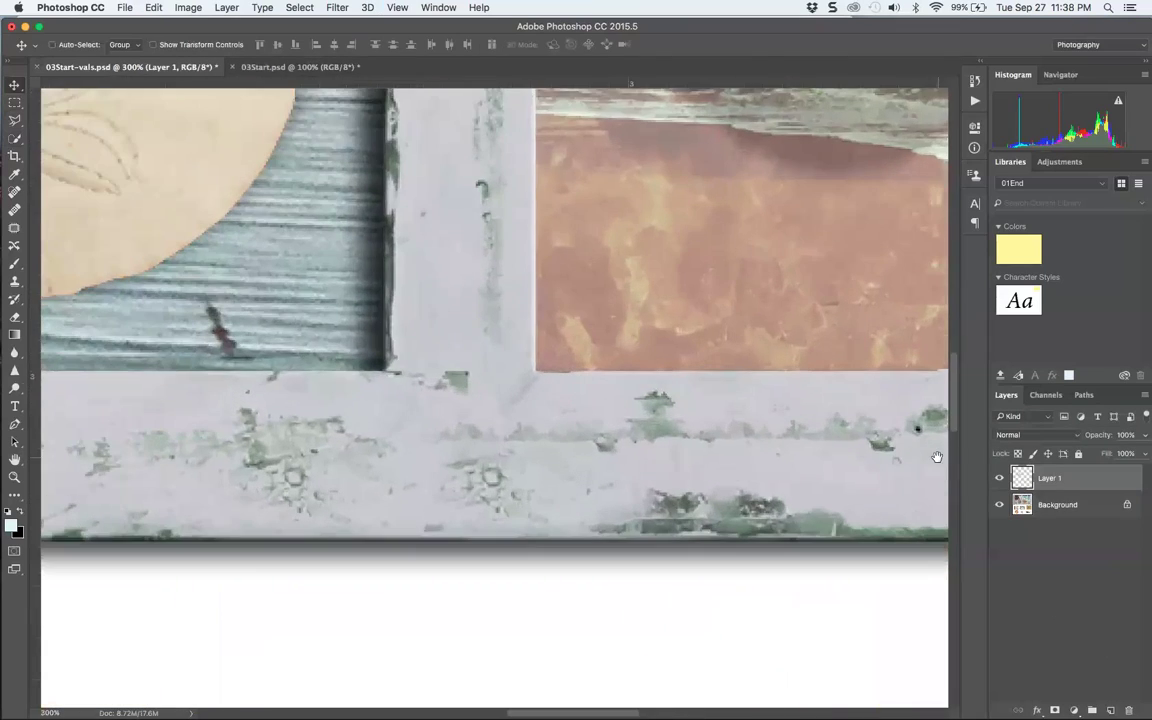
{"action": "scroll", "coordinate": [740, 432], "scroll_direction": "up", "scroll_amount": 10}
{"action": "scroll", "coordinate": [740, 432], "scroll_direction": "left", "scroll_amount": 10}
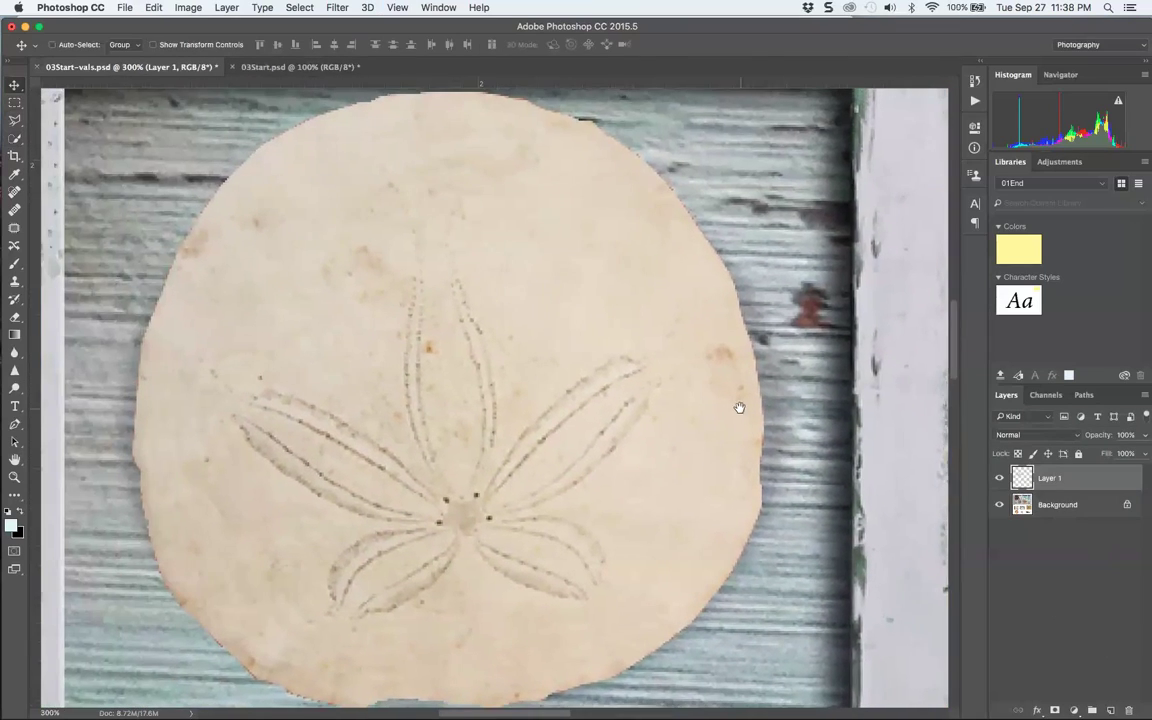
{"action": "key", "text": "ctrl+Tab"}
{"action": "key", "text": "cmd+plus"}
{"action": "key", "text": "cmd+plus"}
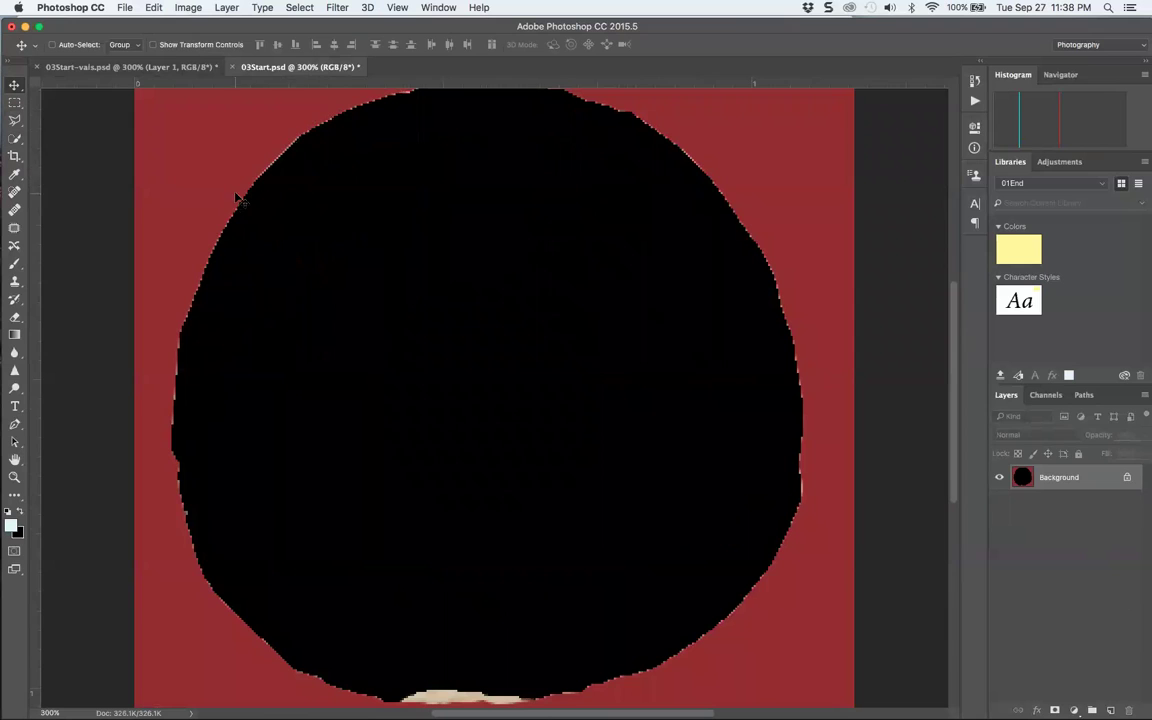
{"action": "mouse_move", "coordinate": [14, 140]}
{"action": "left_mouse_down"}
{"action": "mouse_move", "coordinate": [17, 127]}
{"action": "mouse_move", "coordinate": [61, 150]}
{"action": "left_mouse_up"}
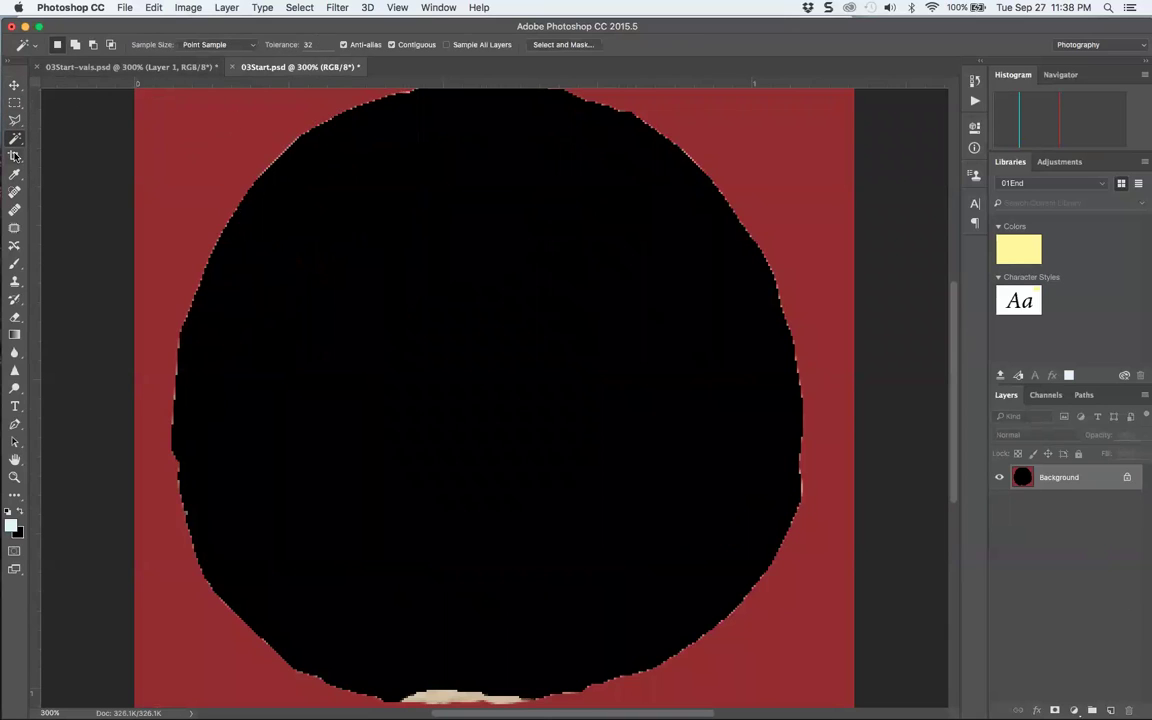
{"action": "mouse_move", "coordinate": [15, 143]}
{"action": "left_mouse_down"}
{"action": "mouse_move", "coordinate": [17, 130]}
{"action": "mouse_move", "coordinate": [44, 128]}
{"action": "left_mouse_up"}
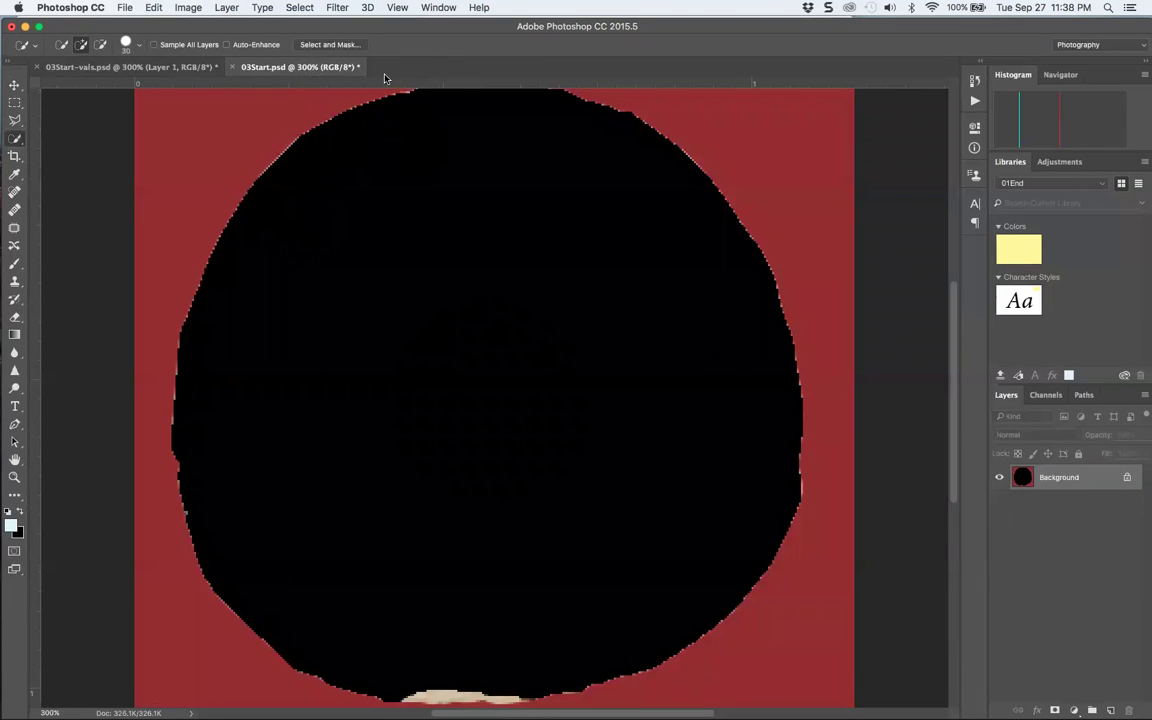
Step backward to undo the black fill on the sand dollar
{"action": "left_click", "coordinate": [152, 8]}
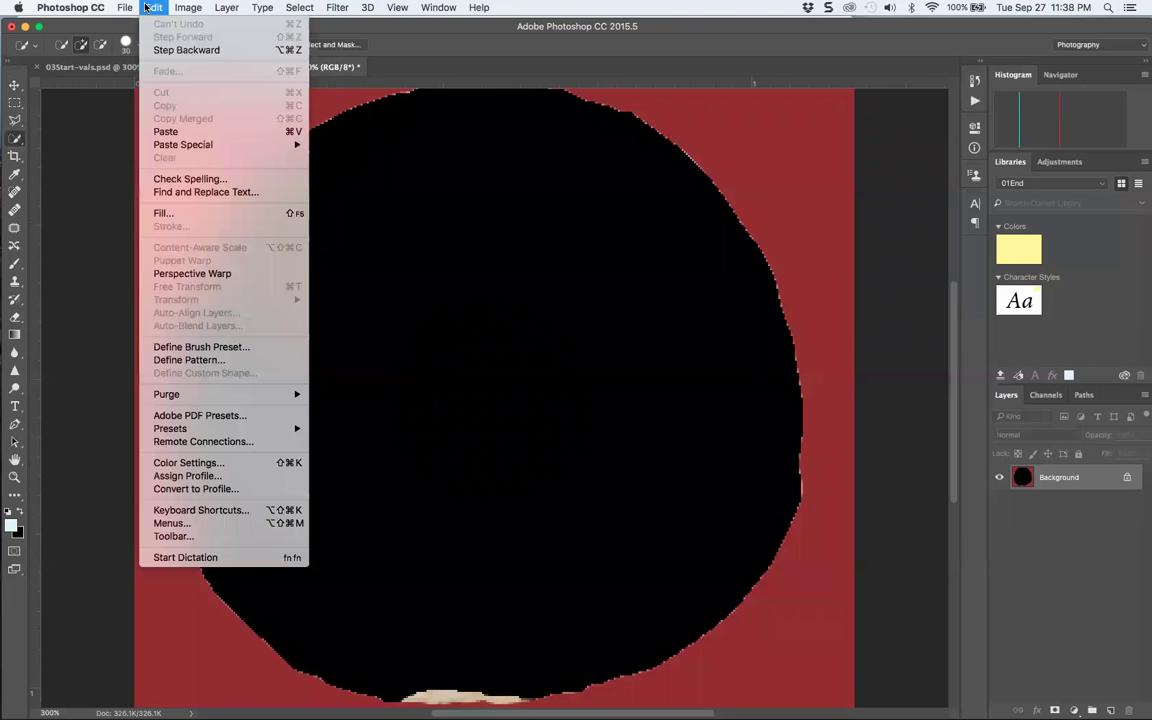
{"action": "left_click", "coordinate": [152, 8]}
{"action": "left_click", "coordinate": [152, 8]}
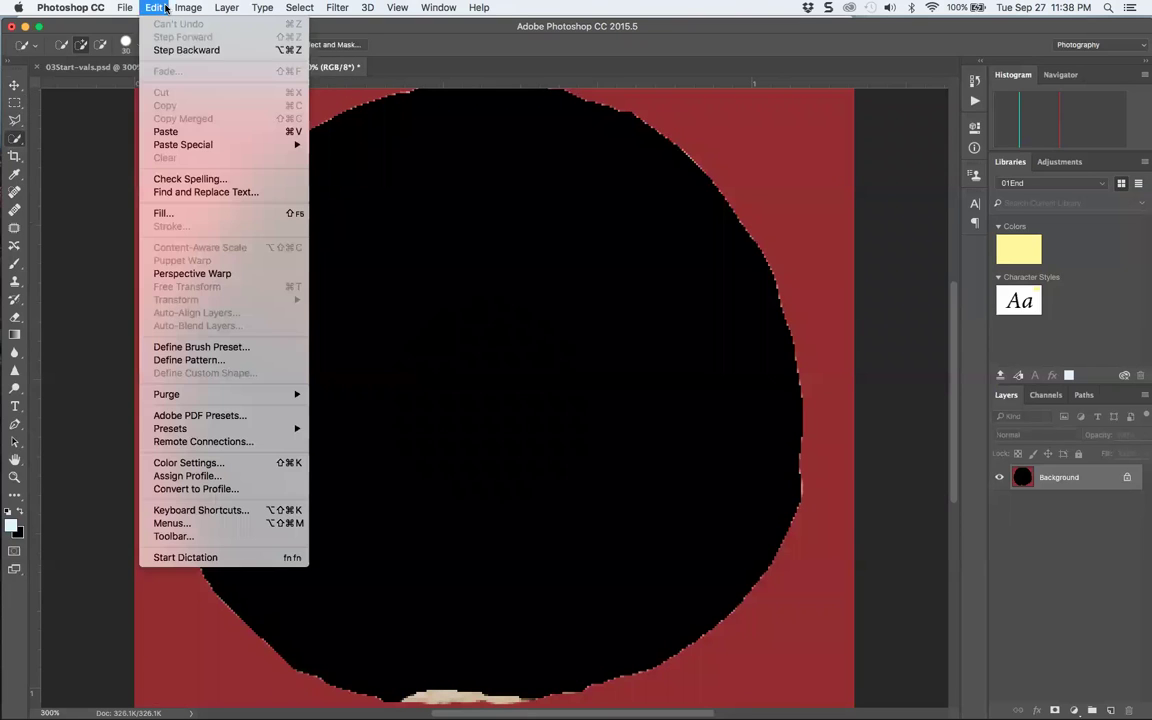
{"action": "left_click", "coordinate": [186, 50]}
Select the whole sand dollar and tidy the selection along its bottom edge
{"action": "mouse_move", "coordinate": [650, 519]}
{"action": "left_mouse_down"}
{"action": "mouse_move", "coordinate": [553, 539]}
{"action": "mouse_move", "coordinate": [532, 529]}
{"action": "mouse_move", "coordinate": [539, 566]}
{"action": "left_mouse_up"}
{"action": "left_click_drag", "start_coordinate": [476, 627], "coordinate": [483, 571]}
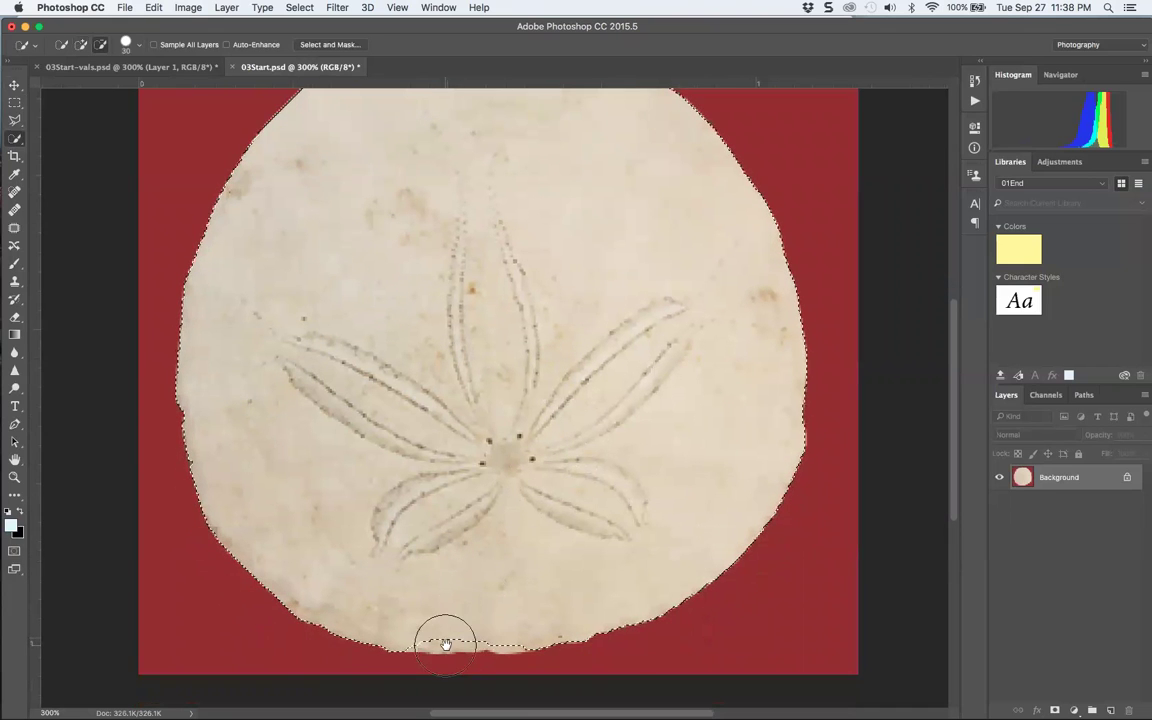
{"action": "mouse_move", "coordinate": [452, 645]}
{"action": "left_mouse_down"}
{"action": "mouse_move", "coordinate": [501, 617]}
{"action": "mouse_move", "coordinate": [514, 632]}
{"action": "left_mouse_up"}
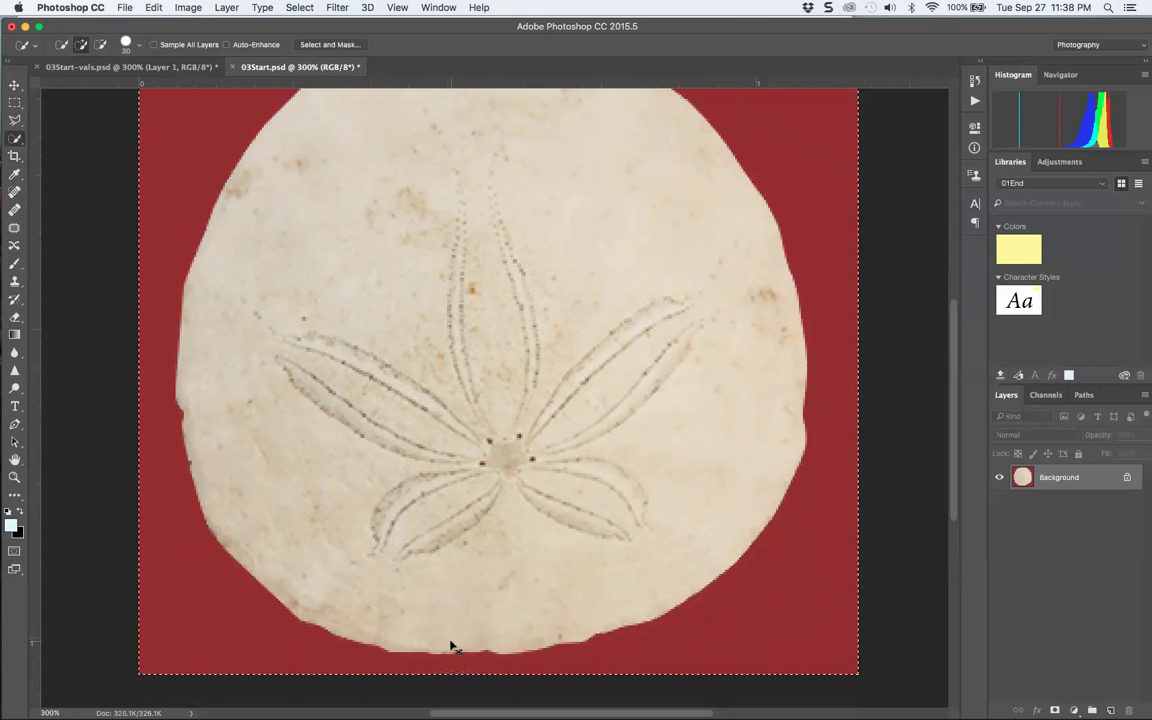
Switch to the Magic Wand and set its Tolerance to 12
{"action": "left_click", "coordinate": [12, 141]}
{"action": "left_click", "coordinate": [82, 150]}
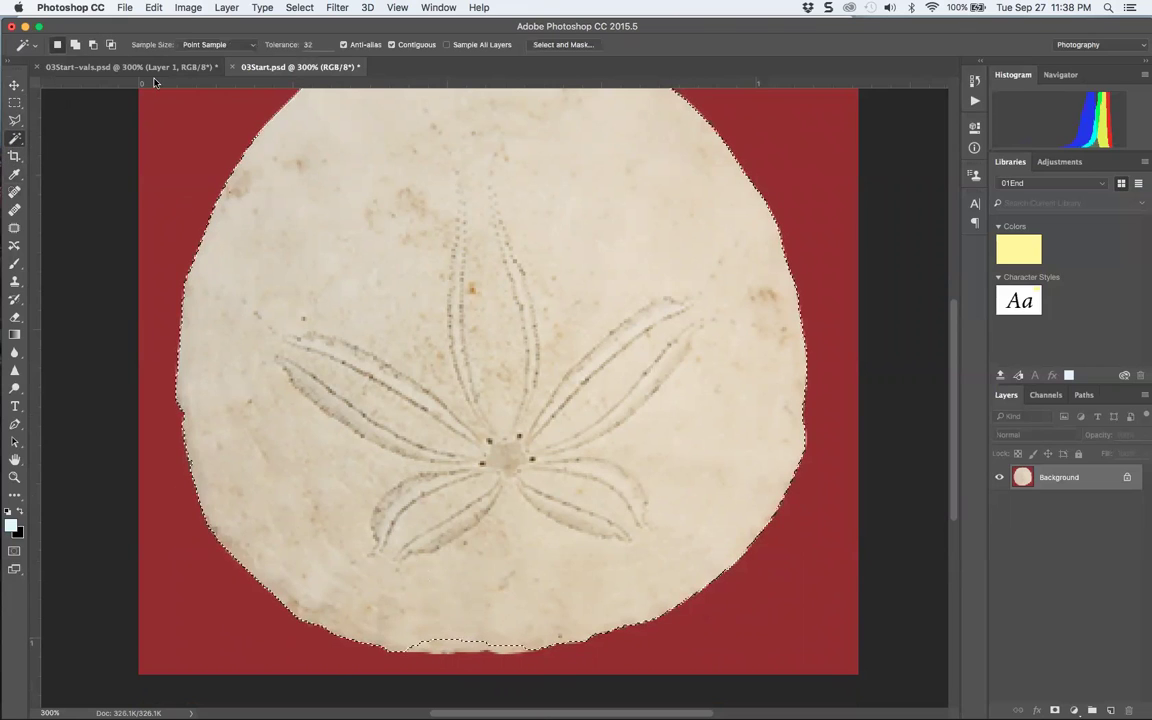
{"action": "double_click", "coordinate": [308, 44]}
{"action": "type", "text": "12"}
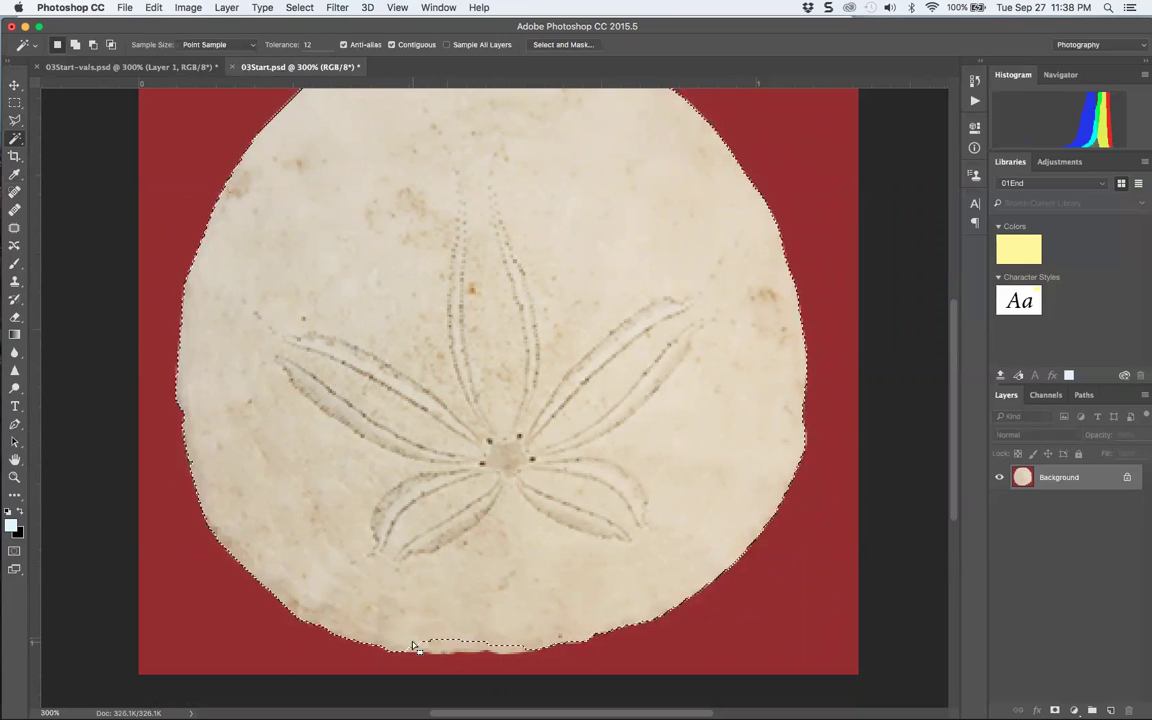
Add the unselected bottom sliver of the sand dollar to the selection
{"action": "left_click", "coordinate": [75, 44]}
{"action": "left_click", "coordinate": [440, 646]}
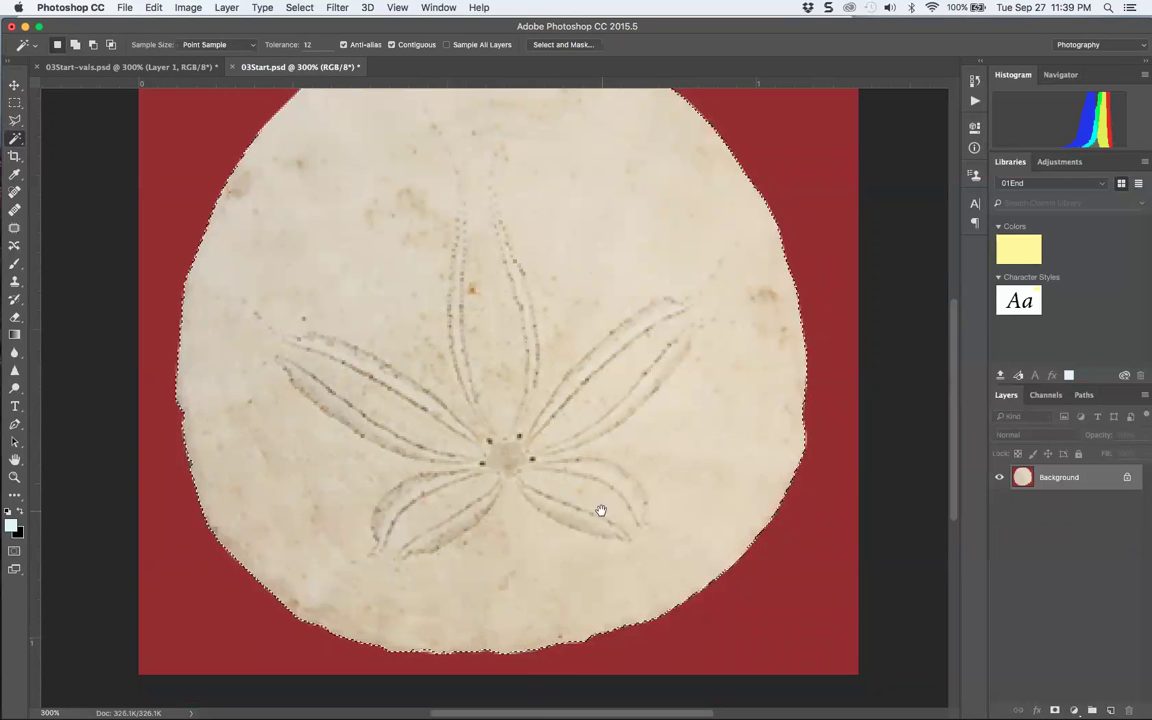
{"action": "left_click_drag", "start_coordinate": [599, 509], "coordinate": [597, 594]}
{"action": "left_click_drag", "start_coordinate": [525, 432], "coordinate": [468, 355]}
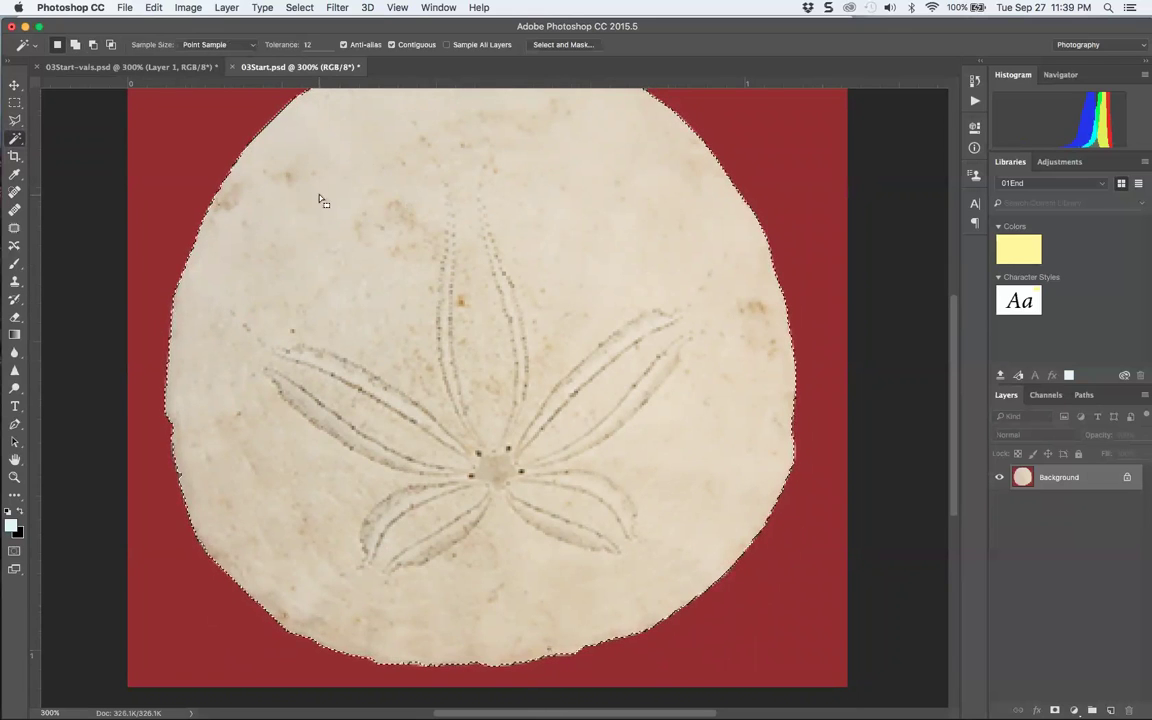
Contract the sand-dollar selection by 1 pixel and fill it with black
{"action": "left_click", "coordinate": [310, 7]}
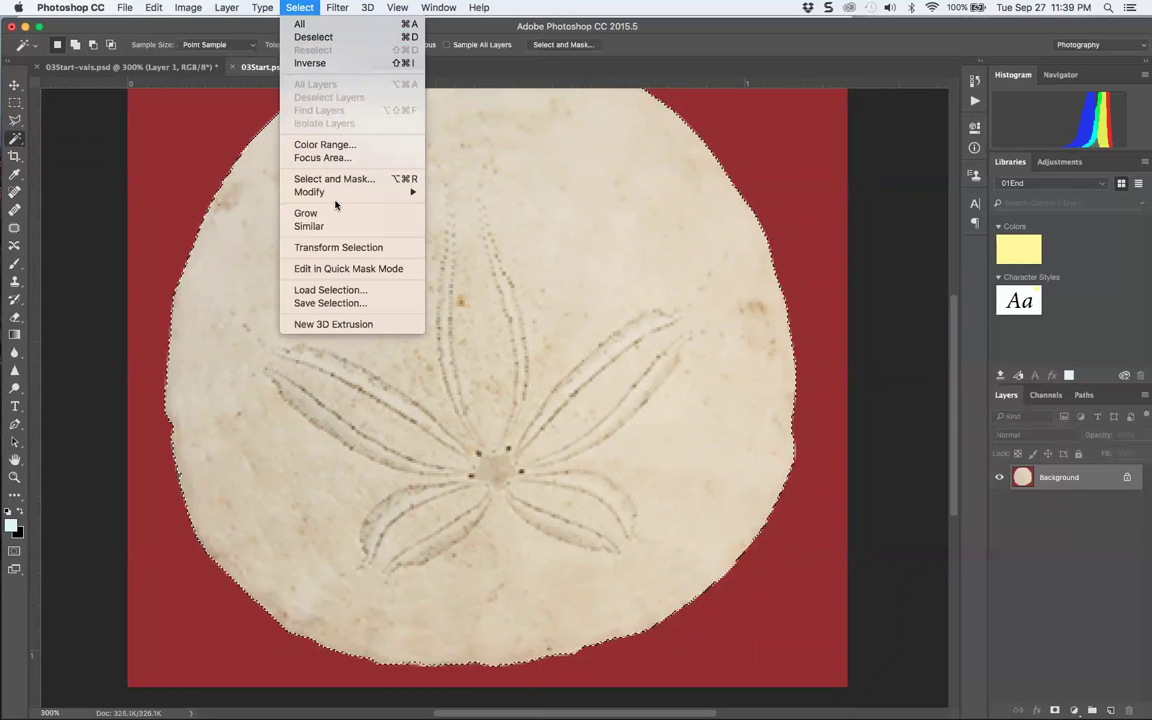
{"action": "mouse_move", "coordinate": [336, 190]}
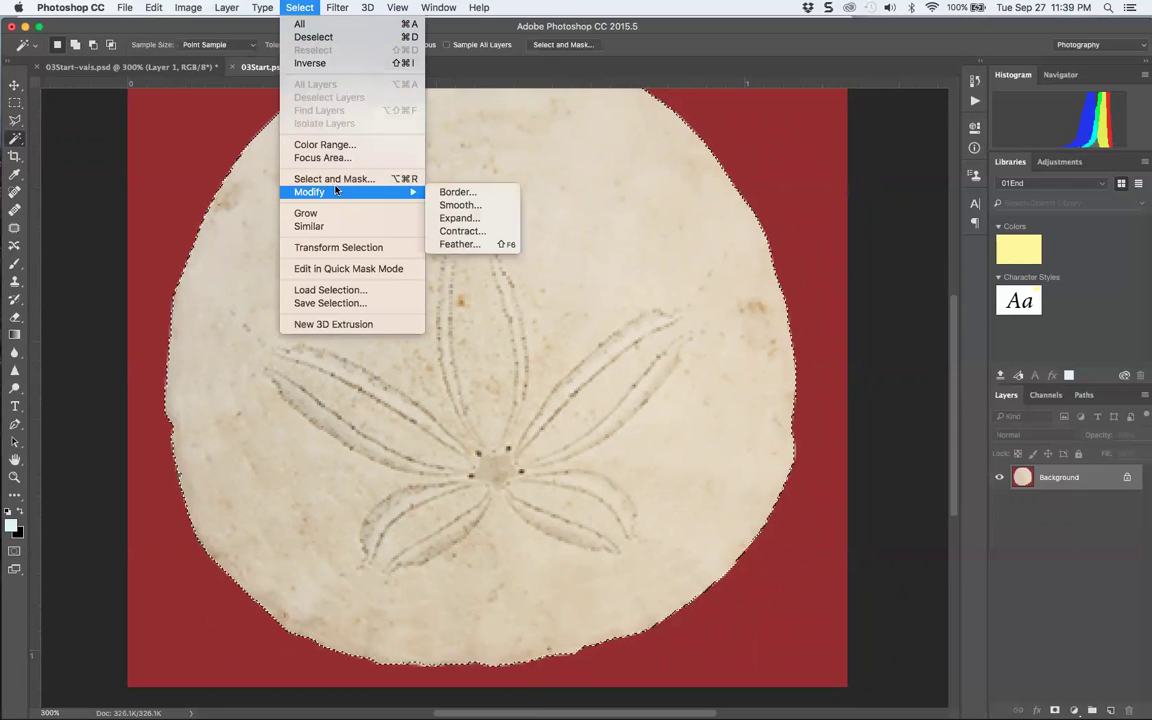
{"action": "left_click", "coordinate": [458, 231]}
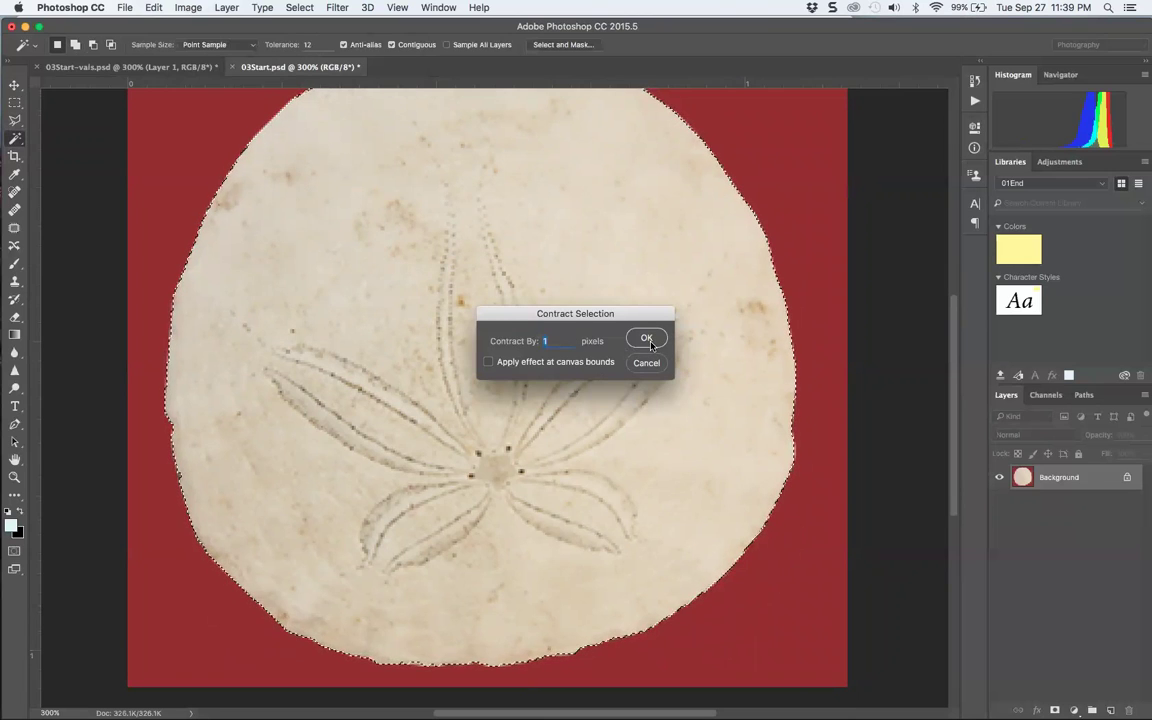
{"action": "left_click", "coordinate": [647, 339]}
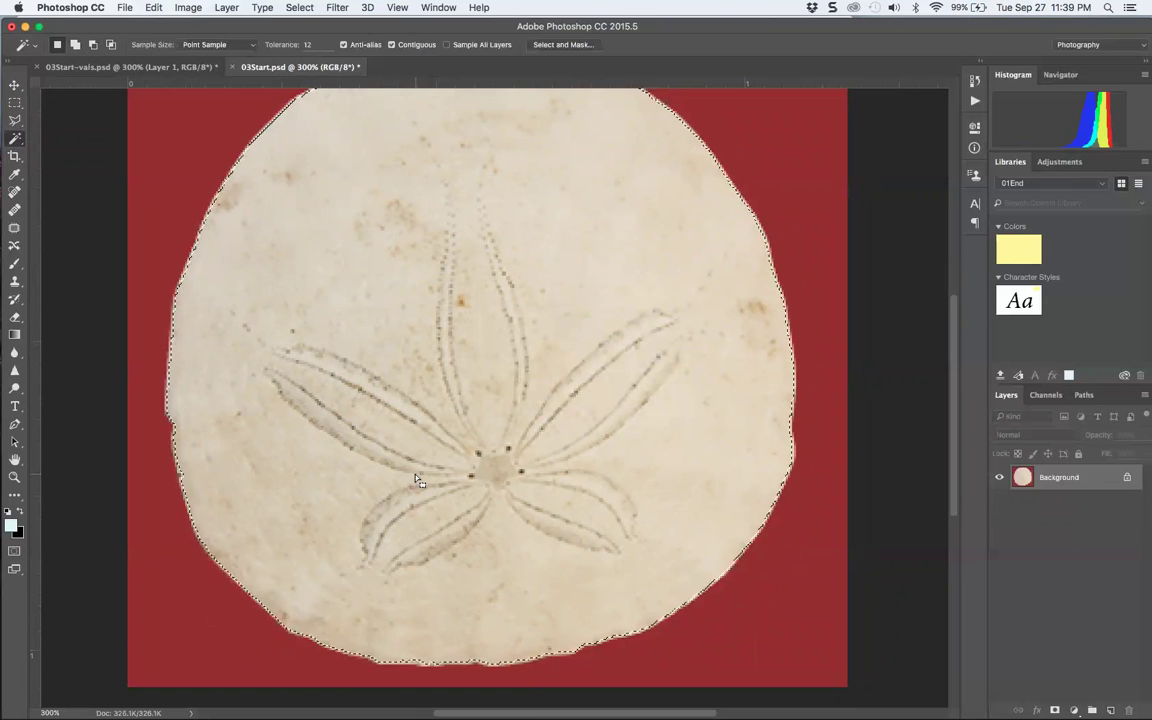
{"action": "key", "text": "BackSpace"}
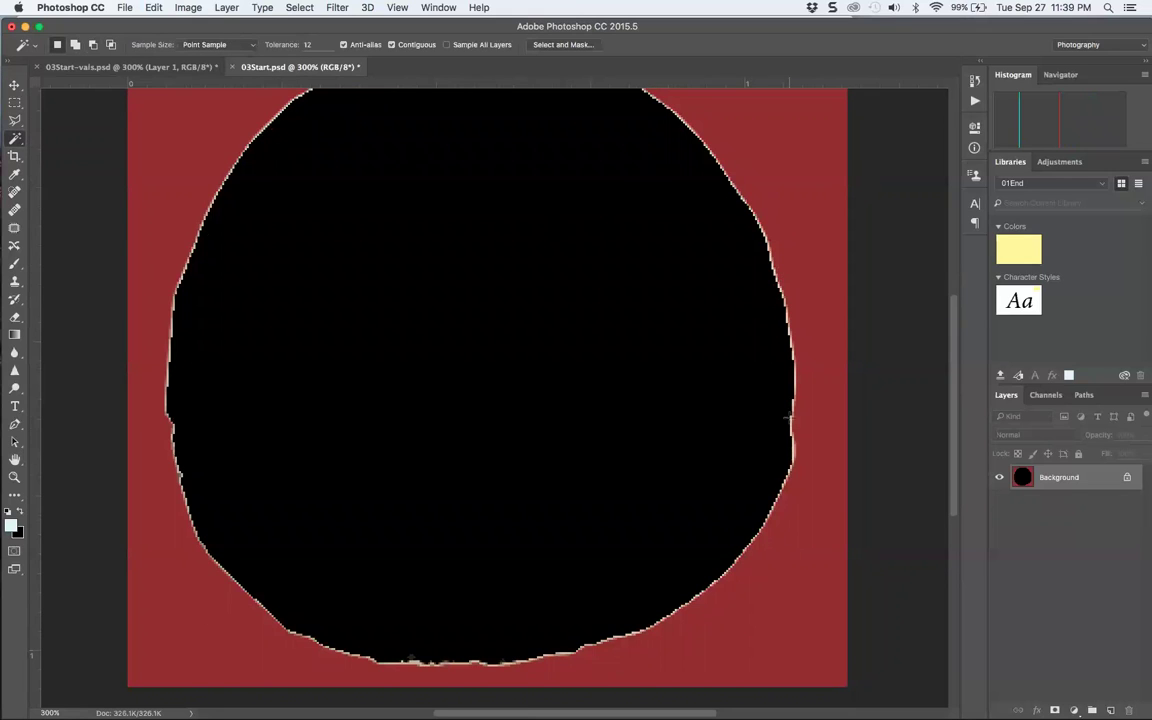
In 03Start-vals.psd, delete Layer 1, undo that, and nudge the sand dollar slightly right and down
{"action": "left_click", "coordinate": [157, 70]}
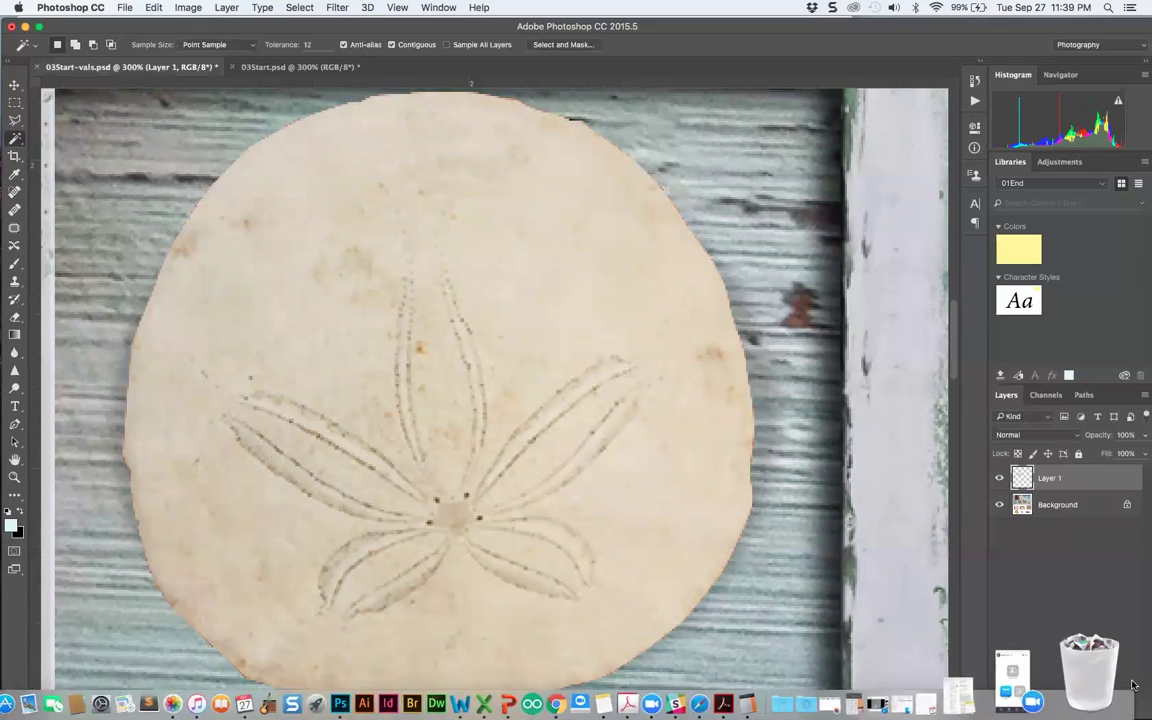
{"action": "key", "text": "Delete"}
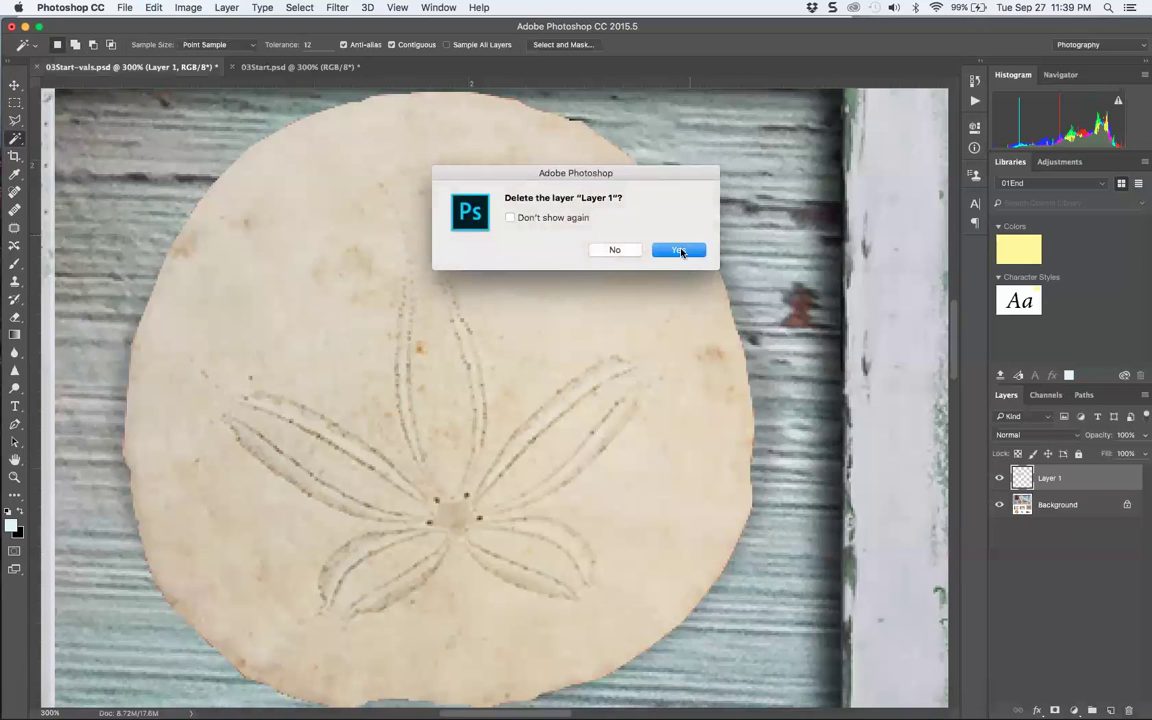
{"action": "left_click", "coordinate": [679, 248]}
{"action": "left_click", "coordinate": [14, 84]}
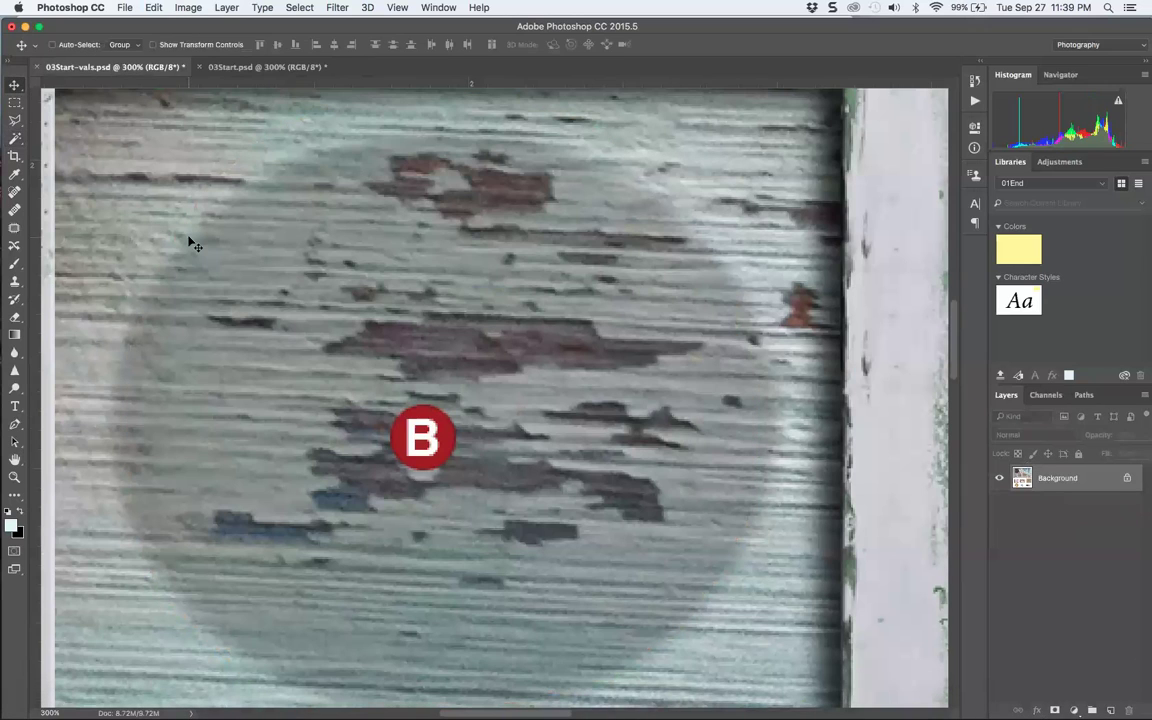
{"action": "key", "text": "super+z"}
{"action": "left_click_drag", "start_coordinate": [450, 296], "coordinate": [403, 304]}
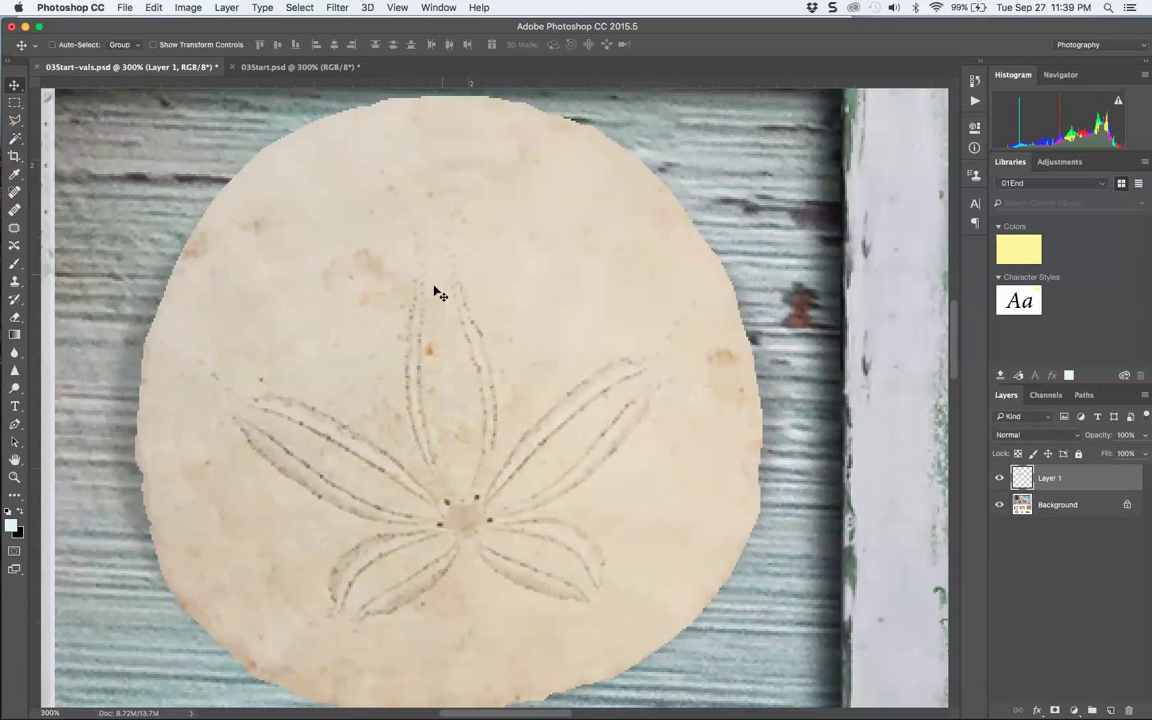
Add a drop shadow to the sand dollar on Layer 1 and compare it with the preview off
{"action": "double_click", "coordinate": [1095, 481]}
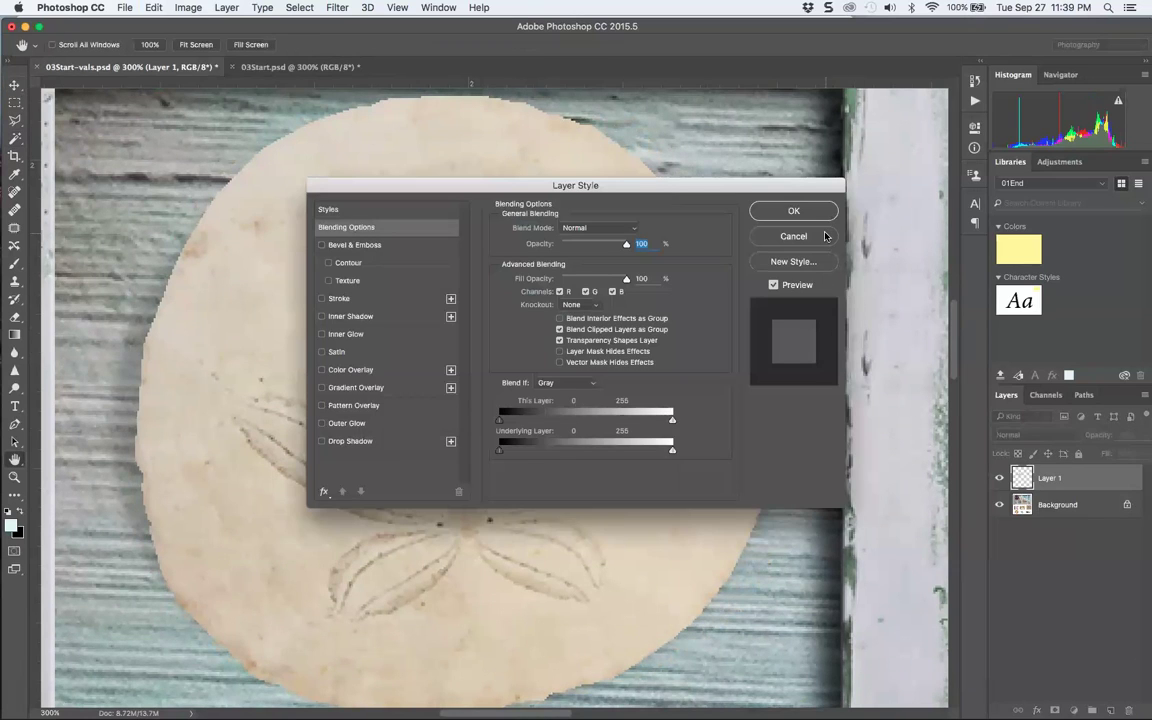
{"action": "left_click", "coordinate": [754, 212]}
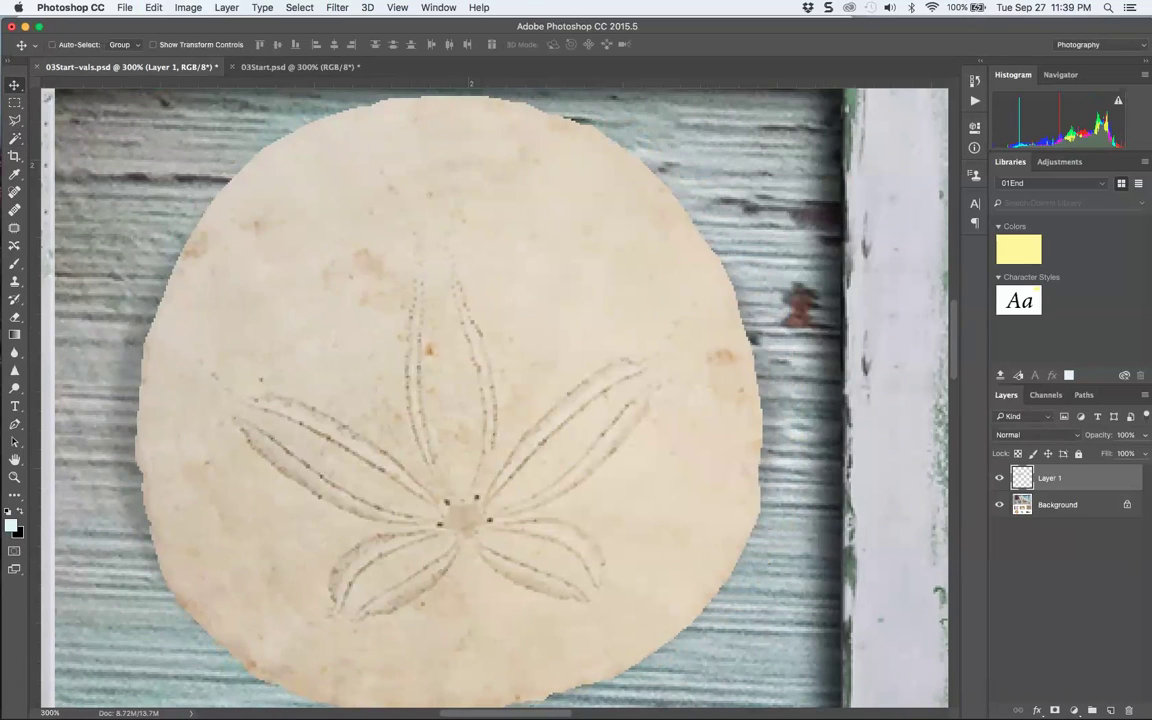
{"action": "left_click", "coordinate": [1037, 710]}
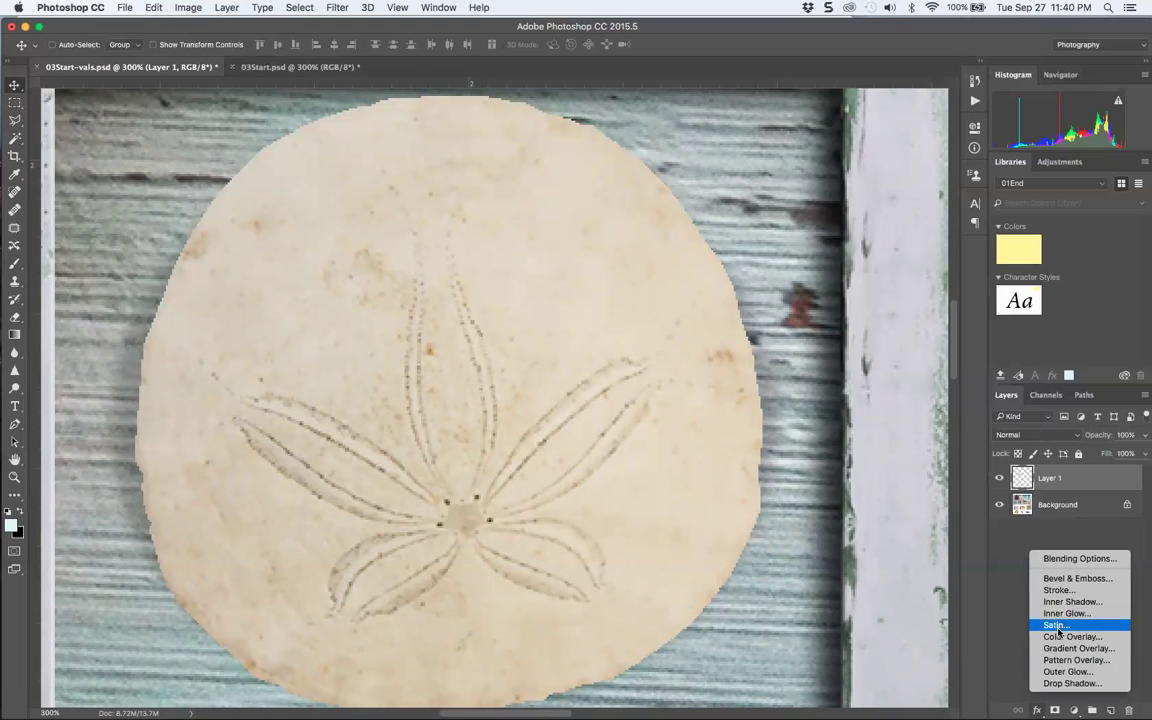
{"action": "left_click", "coordinate": [1064, 683]}
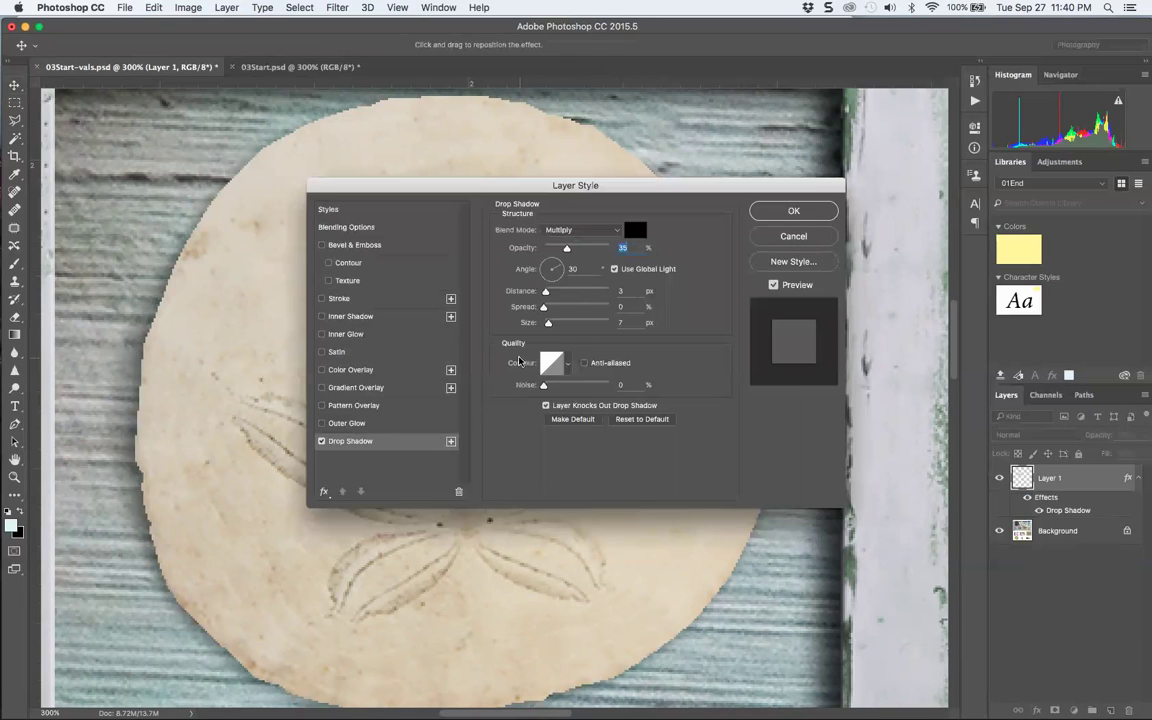
{"action": "left_click", "coordinate": [775, 285]}
{"action": "left_click", "coordinate": [775, 285]}
Add a 35% Multiply inner shadow of size 7 px, briefly try Satin, and apply the effects
{"action": "left_click", "coordinate": [323, 317]}
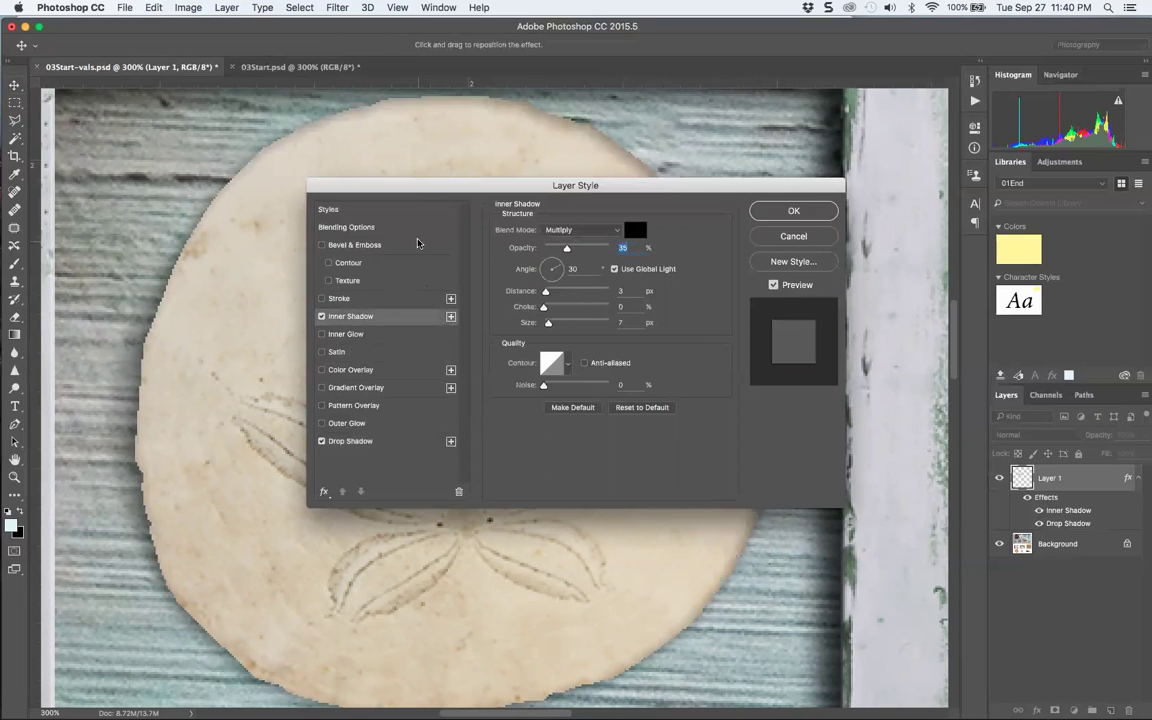
{"action": "left_click_drag", "start_coordinate": [386, 183], "coordinate": [692, 221]}
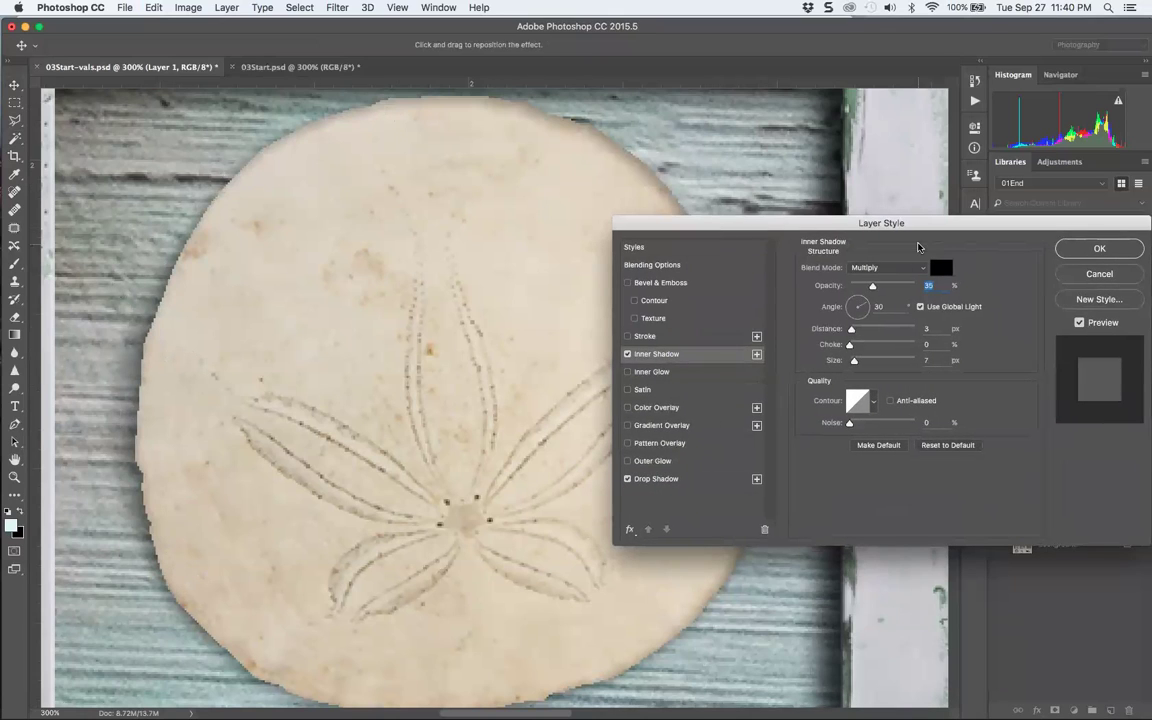
{"action": "key", "text": "super+minus"}
{"action": "key", "text": "super+minus"}
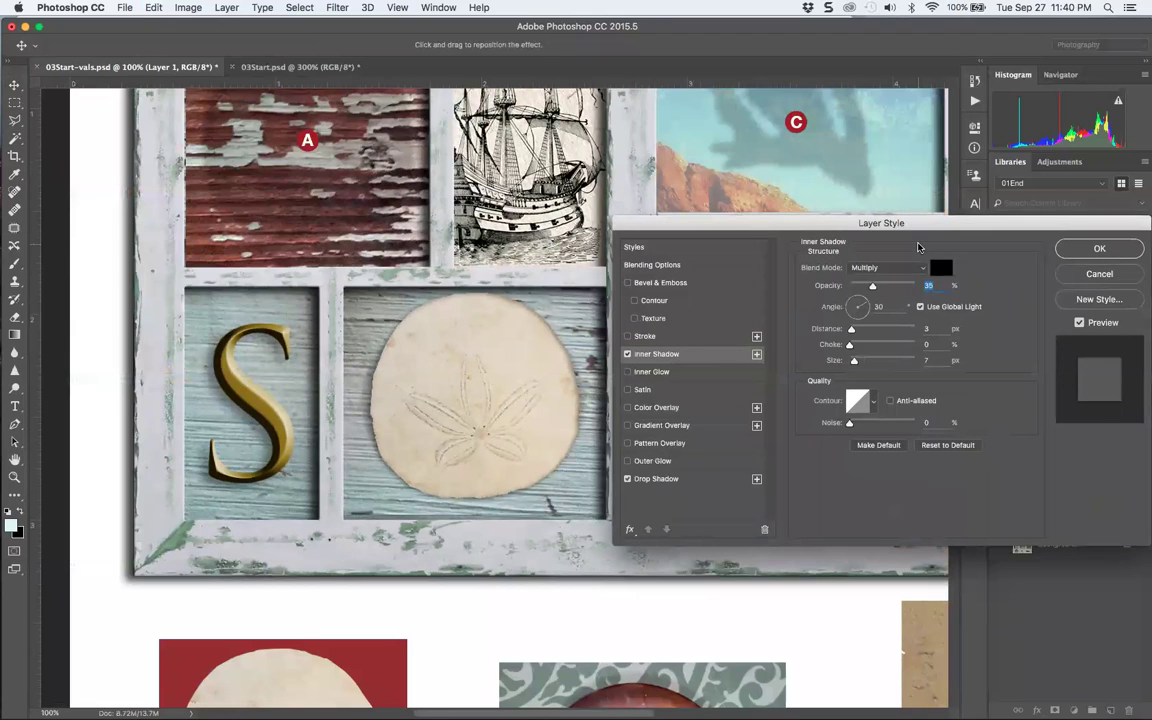
{"action": "left_click", "coordinate": [628, 354]}
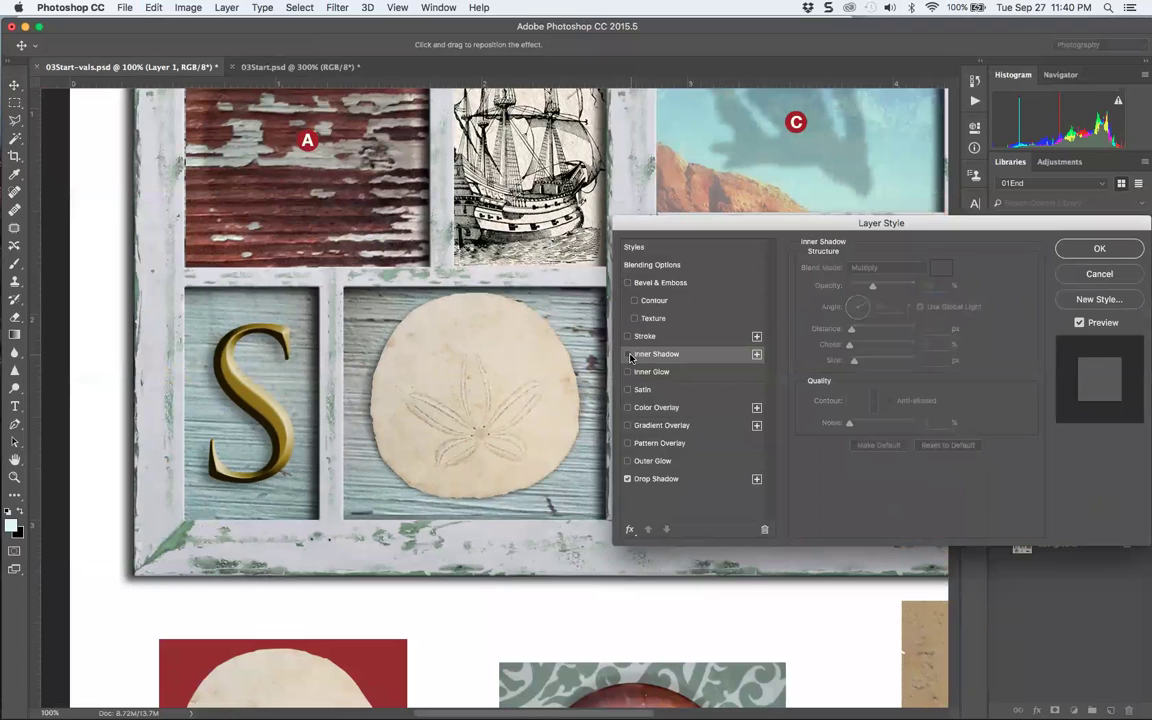
{"action": "left_click", "coordinate": [628, 354]}
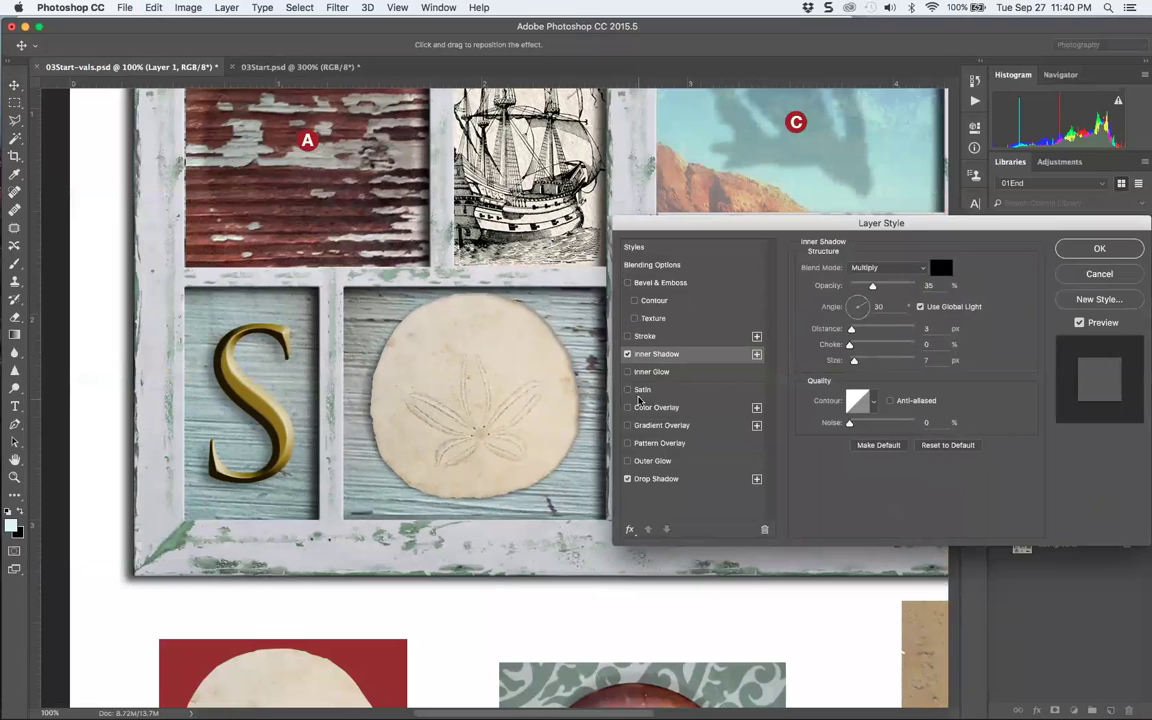
{"action": "left_click", "coordinate": [628, 390]}
{"action": "left_click", "coordinate": [628, 390]}
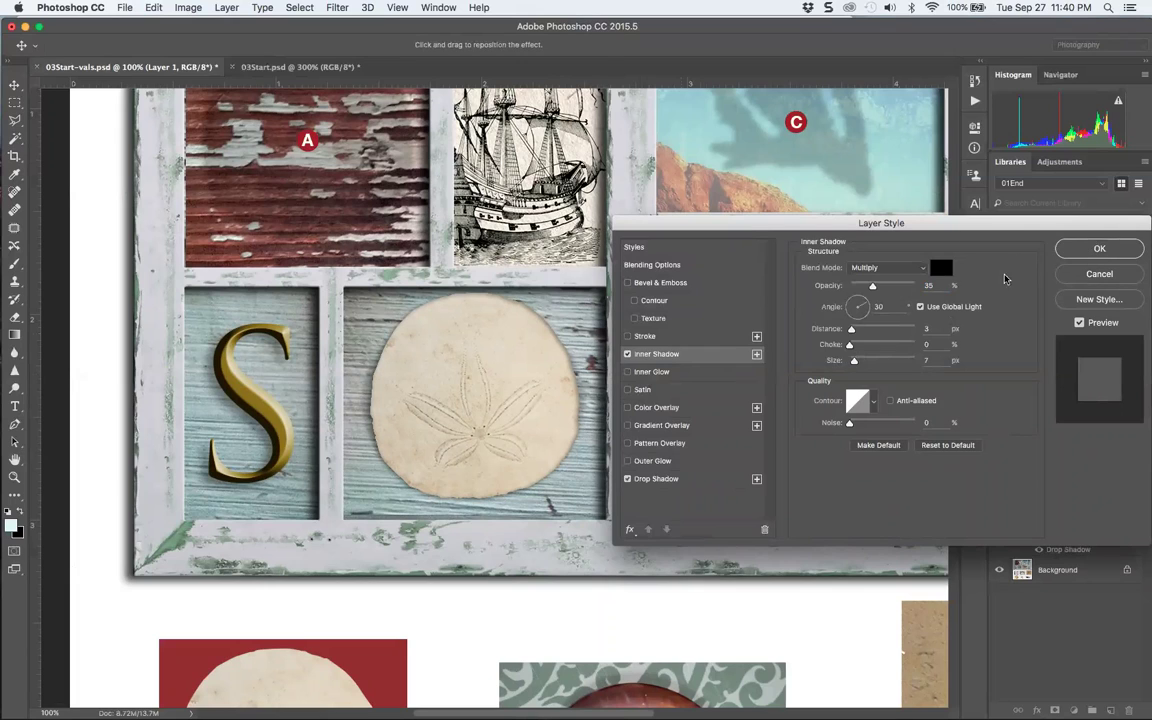
{"action": "left_click", "coordinate": [1097, 247]}
{"action": "left_click_drag", "start_coordinate": [655, 409], "coordinate": [548, 423]}
Revert 03Start.psd to its saved state and fit the whole collage on screen
{"action": "scroll", "coordinate": [548, 423], "scroll_direction": "down", "scroll_amount": 5}
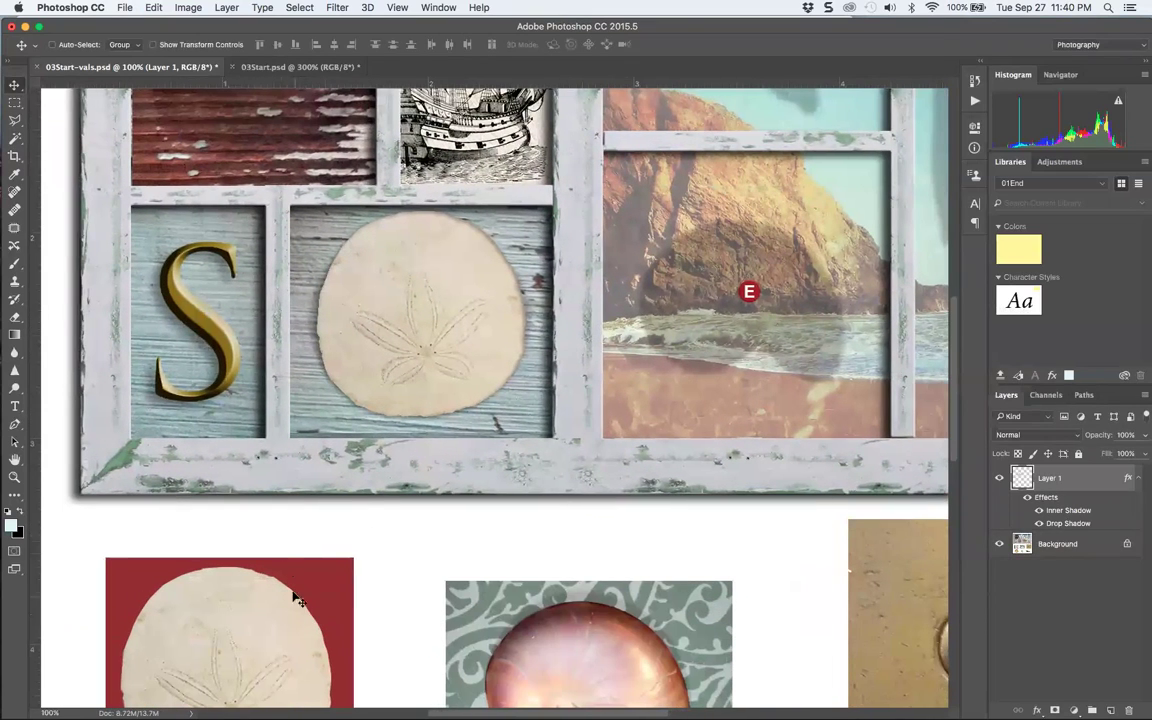
{"action": "left_click", "coordinate": [248, 66]}
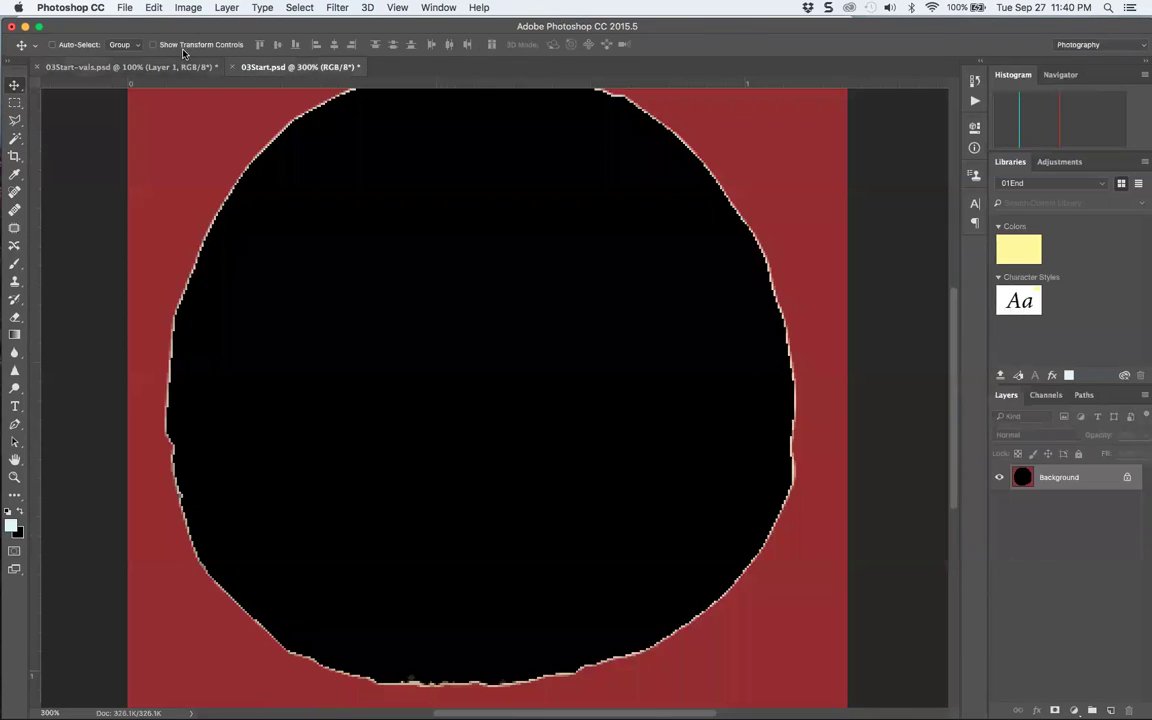
{"action": "left_click", "coordinate": [124, 7]}
{"action": "left_click", "coordinate": [141, 175]}
{"action": "key", "text": "super+0"}
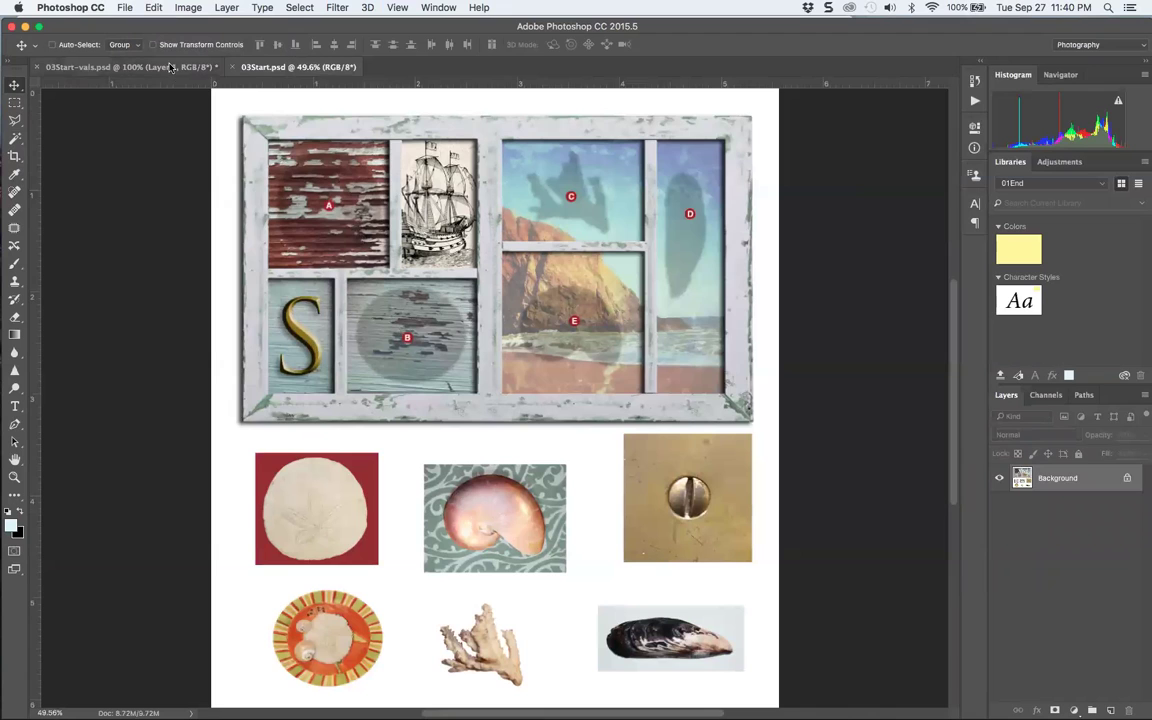
Return to 03Start-vals.psd and pan down until the plate photo is in view
{"action": "left_click", "coordinate": [130, 67]}
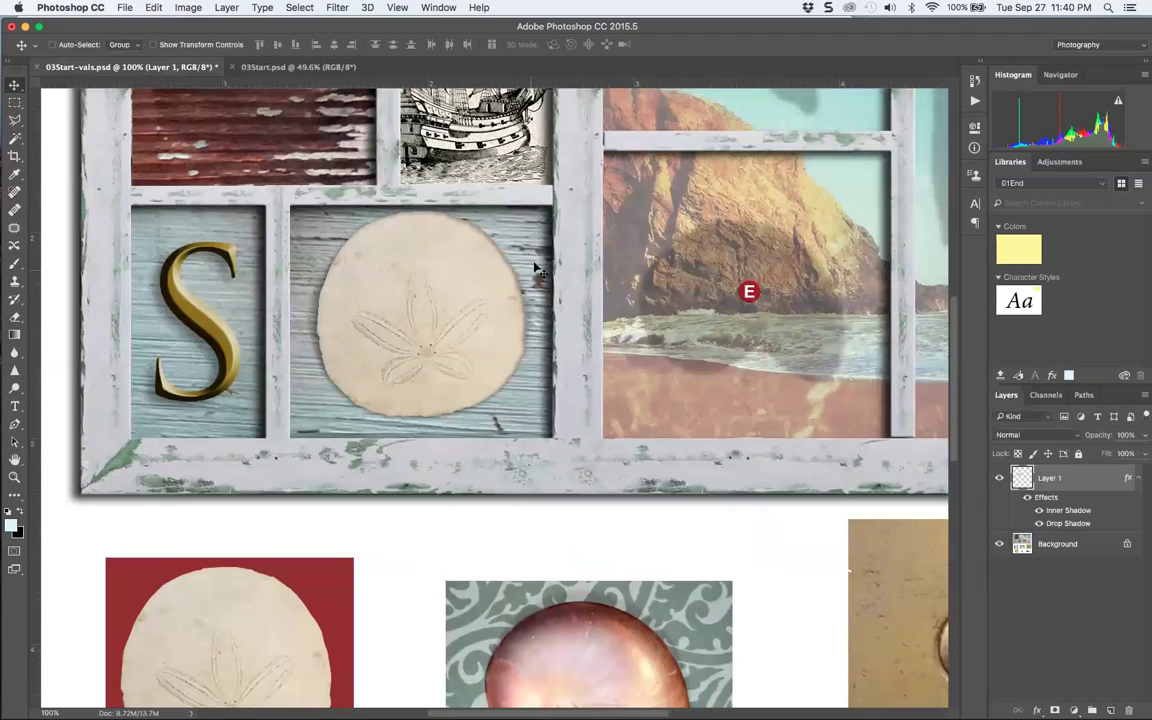
{"action": "scroll", "coordinate": [520, 287], "scroll_direction": "down", "scroll_amount": 5}
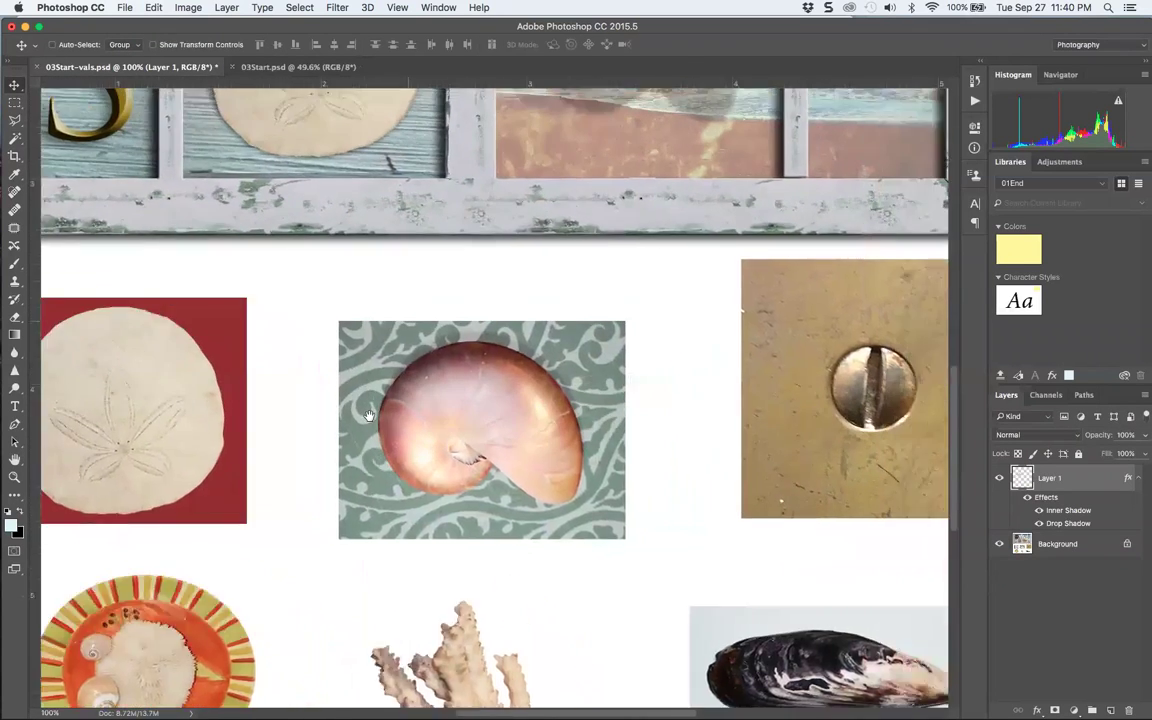
{"action": "scroll", "coordinate": [455, 359], "scroll_direction": "up", "scroll_amount": 5}
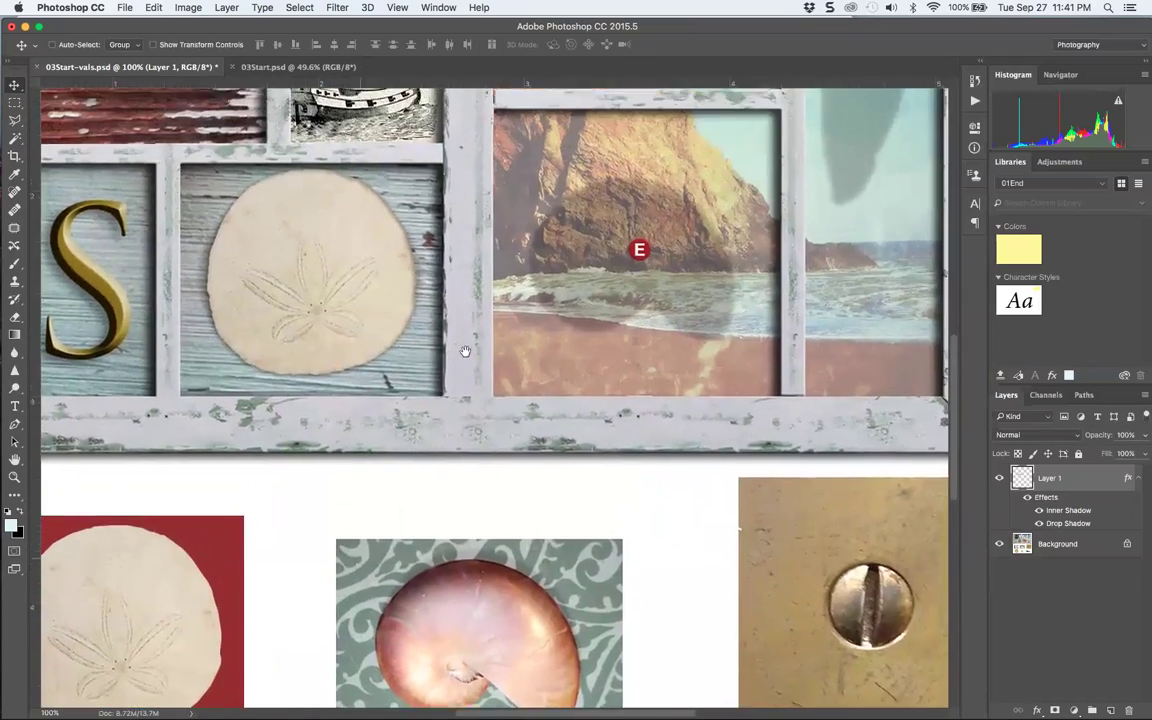
{"action": "left_click_drag", "start_coordinate": [455, 359], "coordinate": [478, 317]}
{"action": "scroll", "coordinate": [478, 317], "scroll_direction": "down", "scroll_amount": 5}
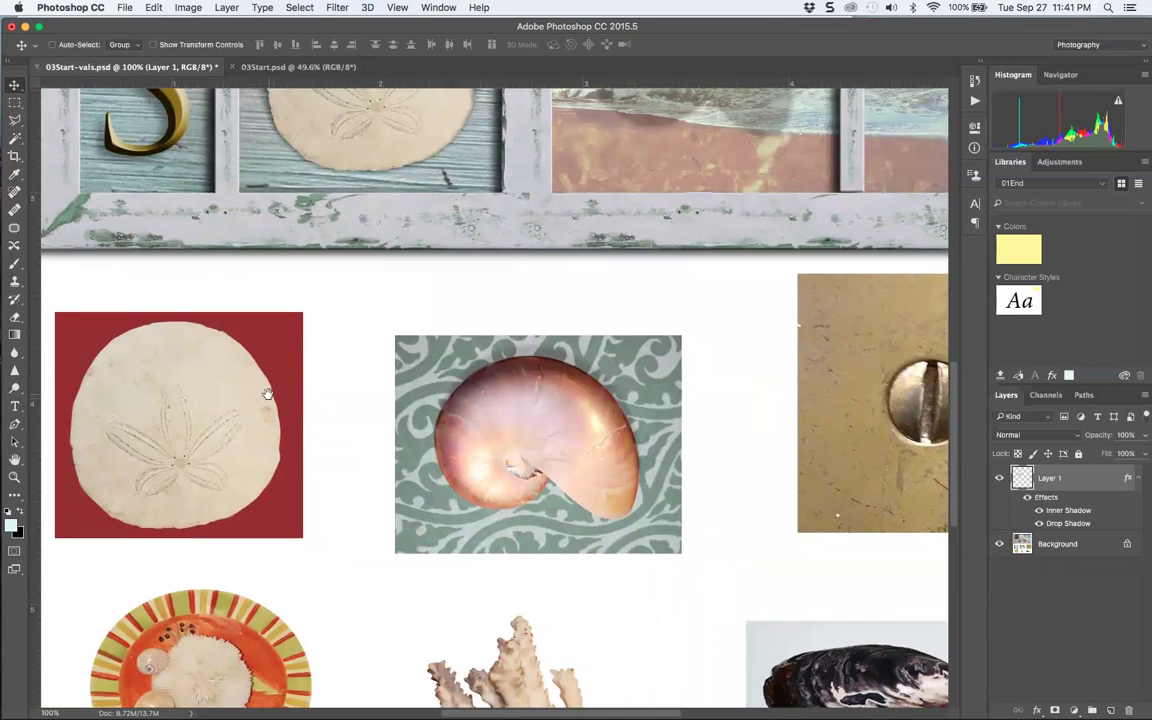
{"action": "left_click_drag", "start_coordinate": [267, 393], "coordinate": [252, 302]}
{"action": "left_click_drag", "start_coordinate": [232, 454], "coordinate": [336, 390]}
Crop the document down to the plate photo
{"action": "left_click", "coordinate": [14, 157]}
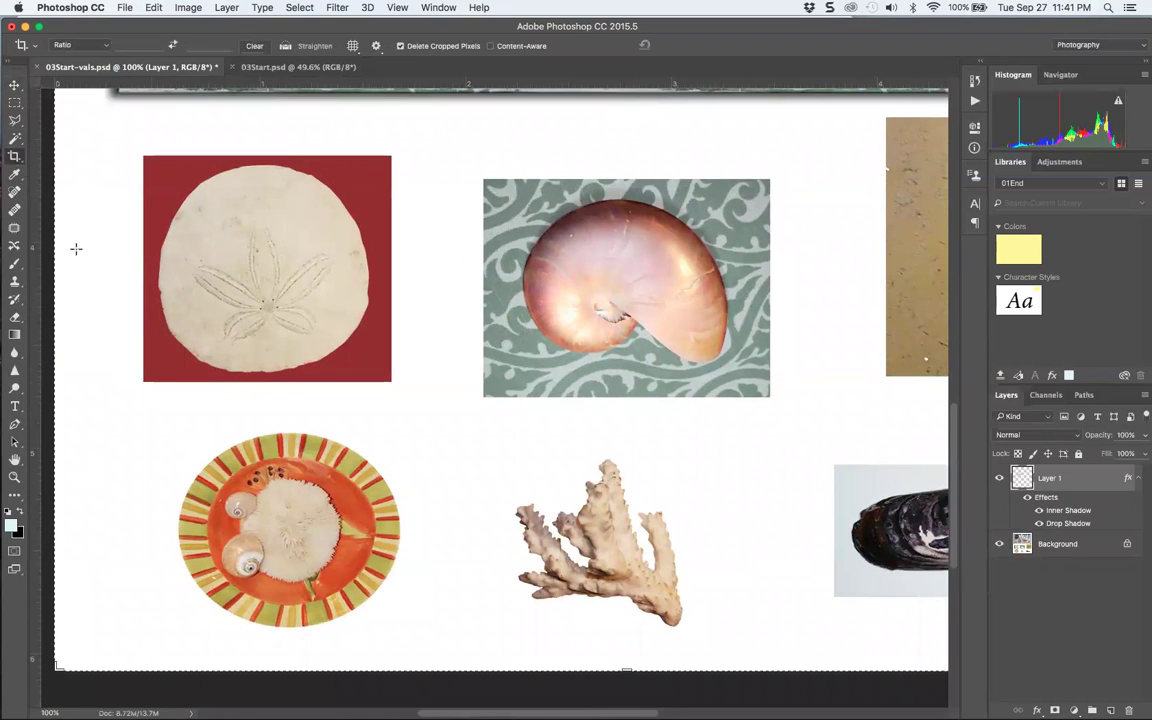
{"action": "left_click_drag", "start_coordinate": [147, 419], "coordinate": [447, 658]}
{"action": "key", "text": "Return"}
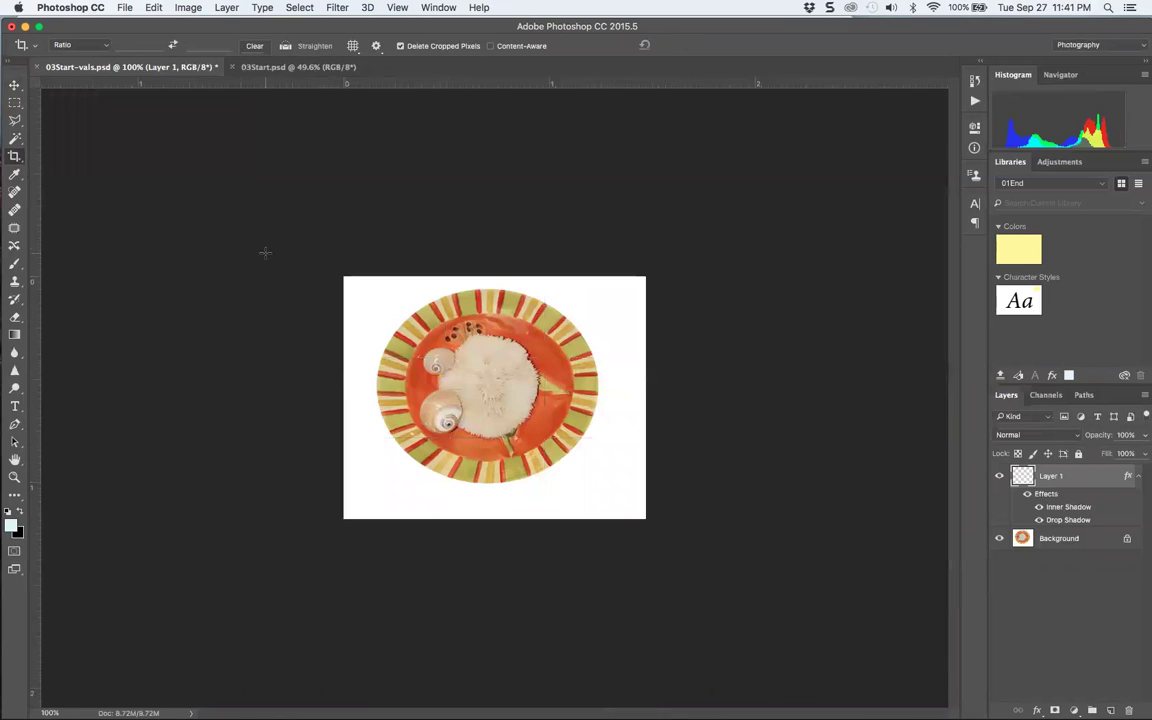
Magic Wand the white background, deselect it, then bring up Select and Mask
{"action": "left_click", "coordinate": [15, 139]}
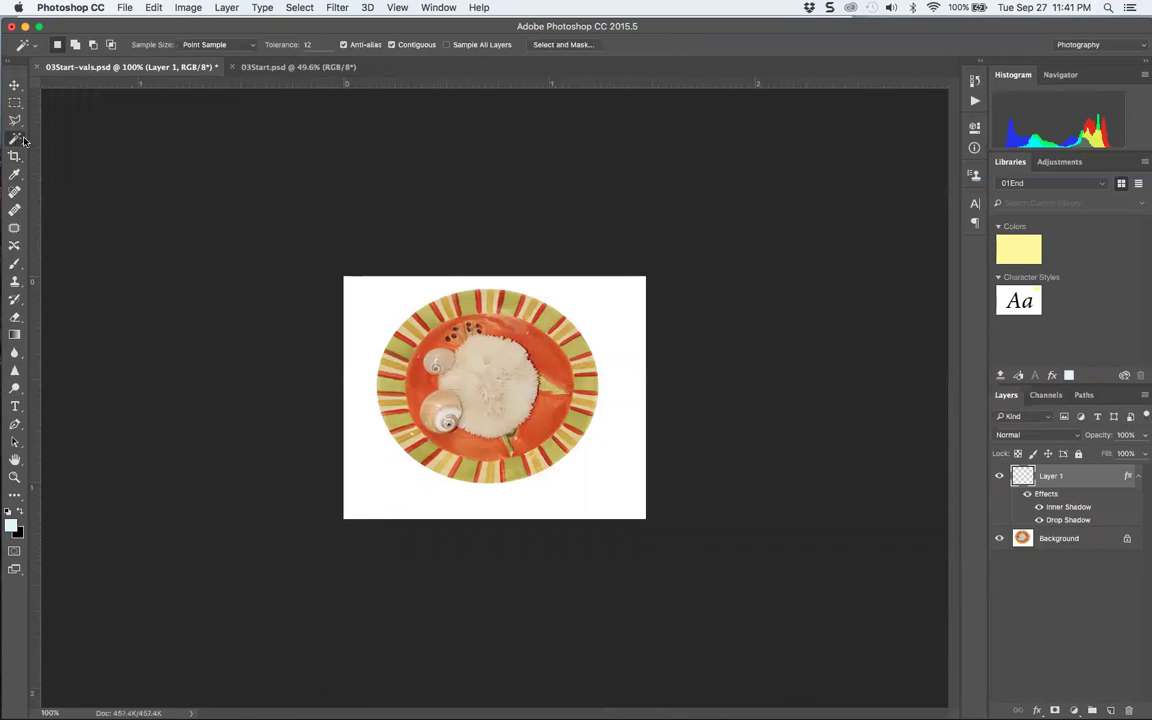
{"action": "left_click", "coordinate": [358, 392]}
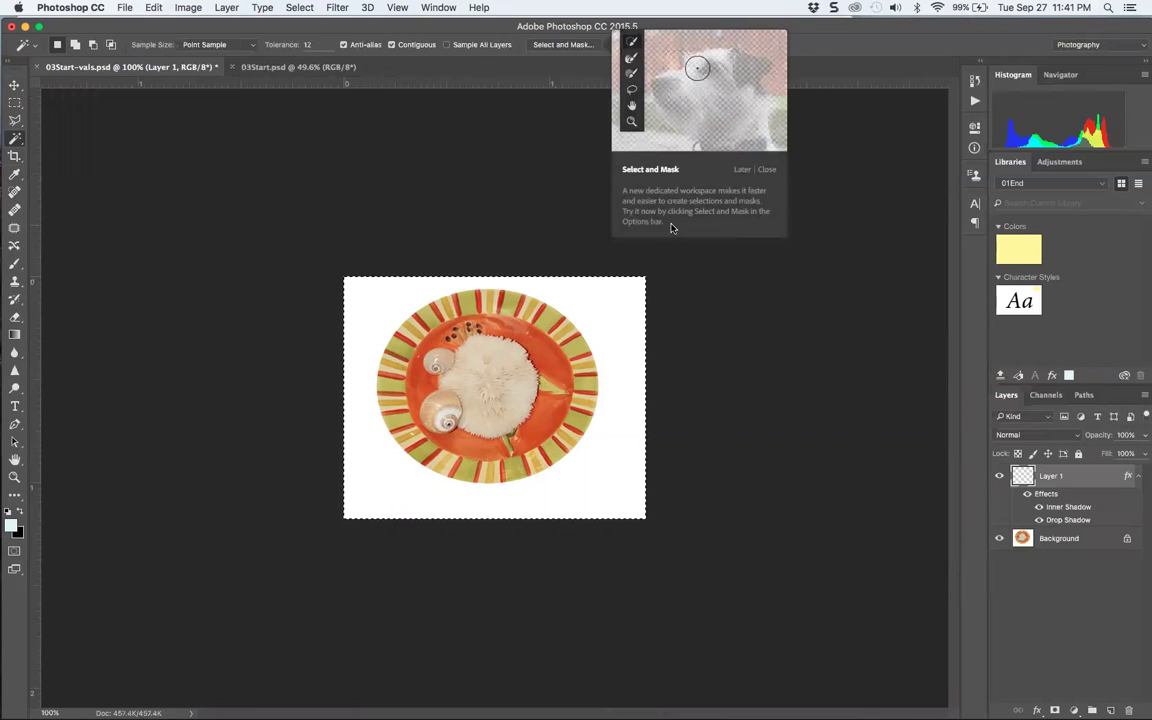
{"action": "left_click", "coordinate": [765, 169]}
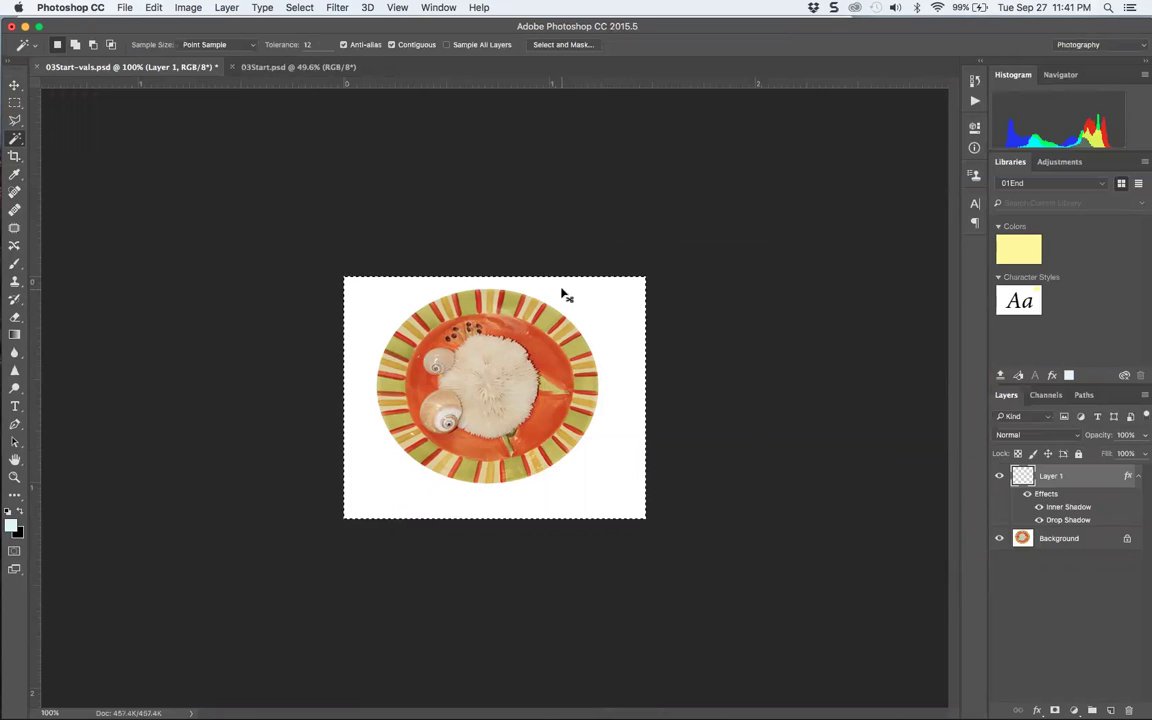
{"action": "key", "text": "super+d"}
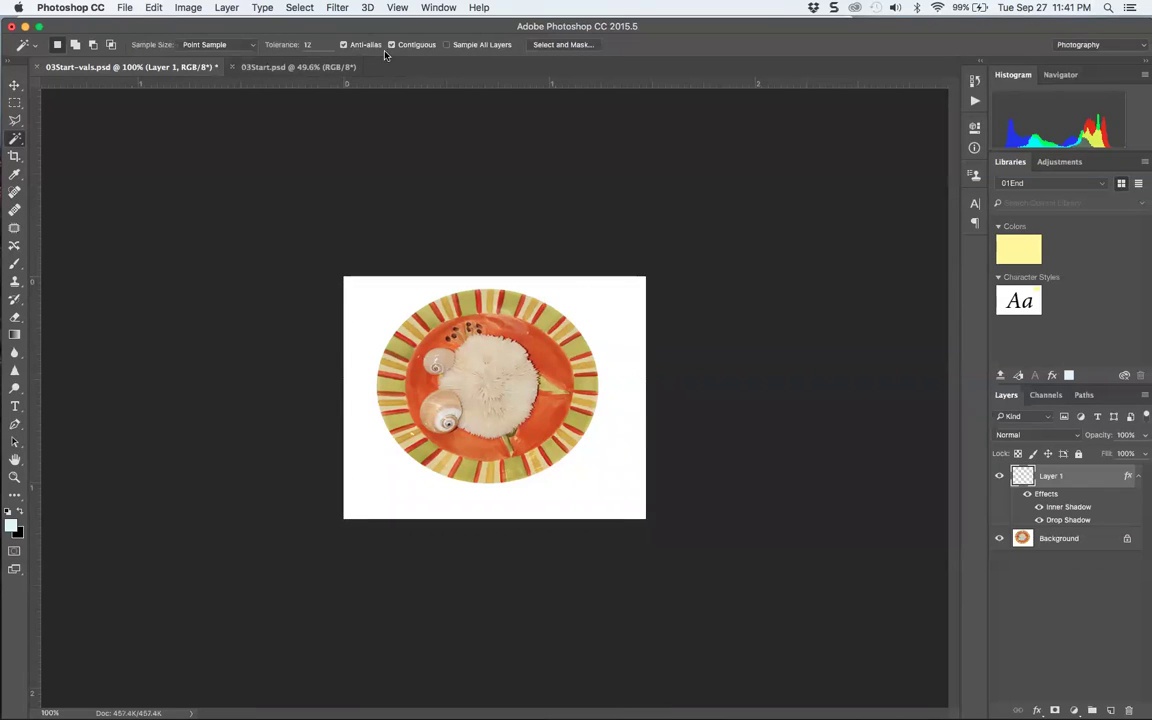
{"action": "left_click", "coordinate": [546, 45]}
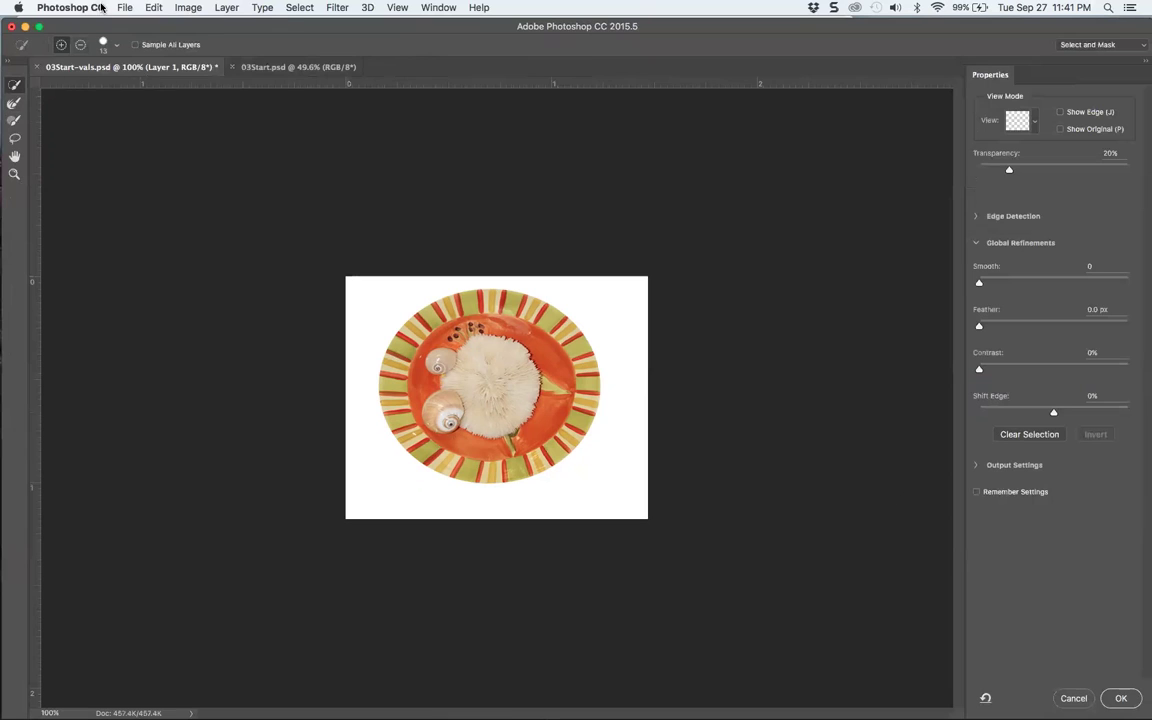
Step back one history state, exit Select and Mask, and delete Layer 1 with its effects
{"action": "left_click", "coordinate": [143, 7]}
{"action": "left_click", "coordinate": [186, 50]}
{"action": "key", "text": "Escape"}
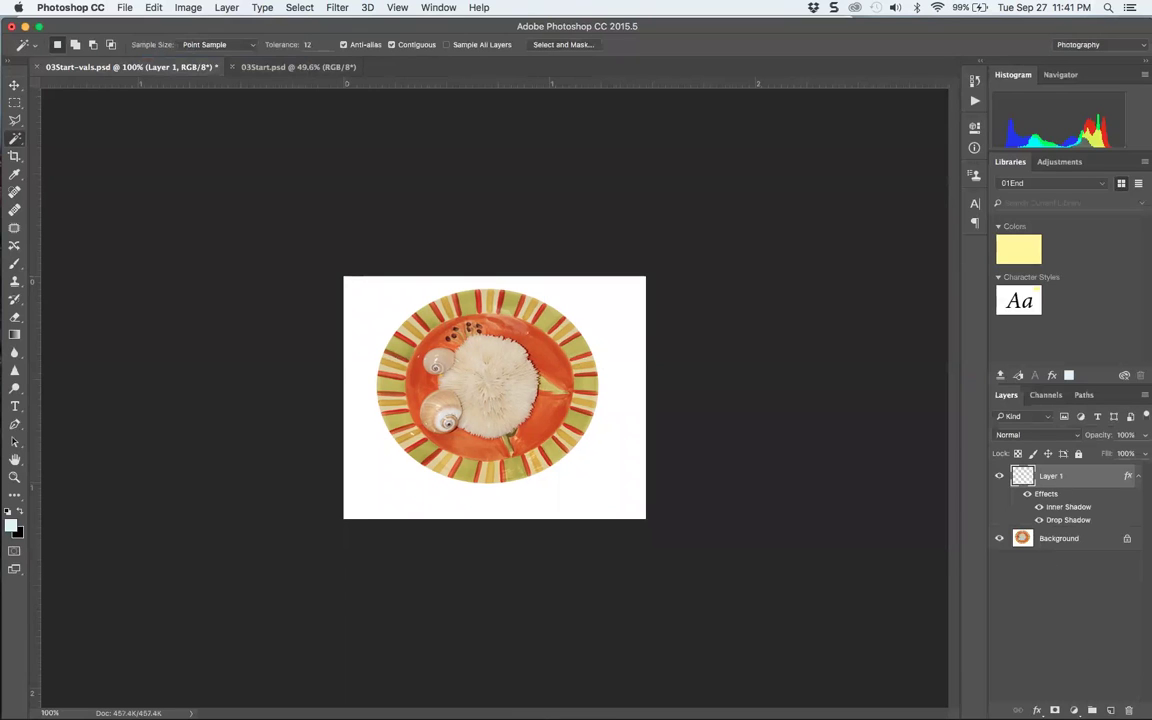
{"action": "left_click", "coordinate": [1128, 710]}
{"action": "key", "text": "Return"}
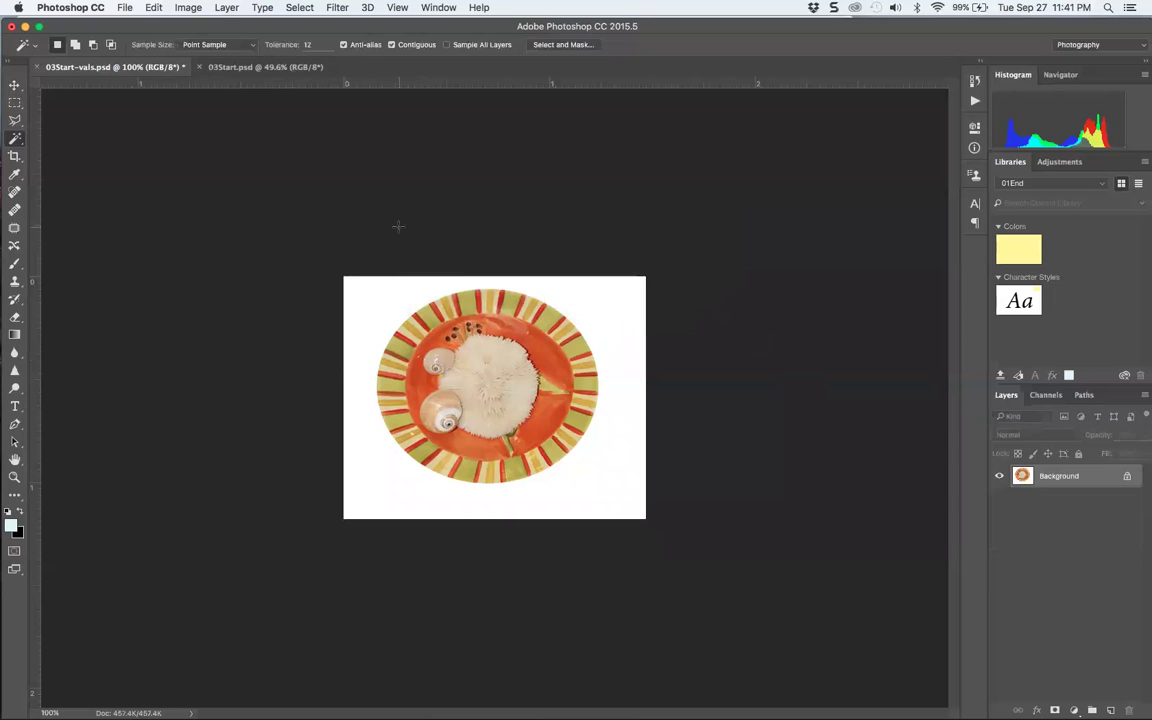
Magic Wand the white background around the plate and zoom in to check its edge
{"action": "left_click", "coordinate": [377, 298]}
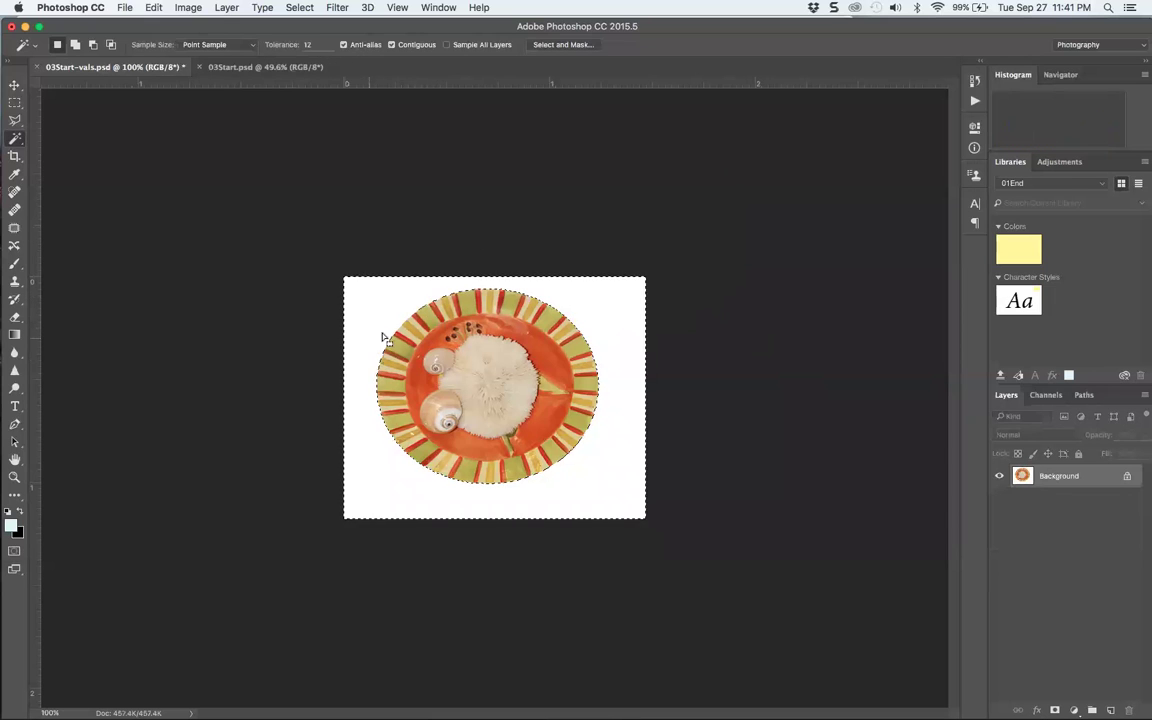
{"action": "key", "text": "super+equal"}
{"action": "key", "text": "super+equal"}
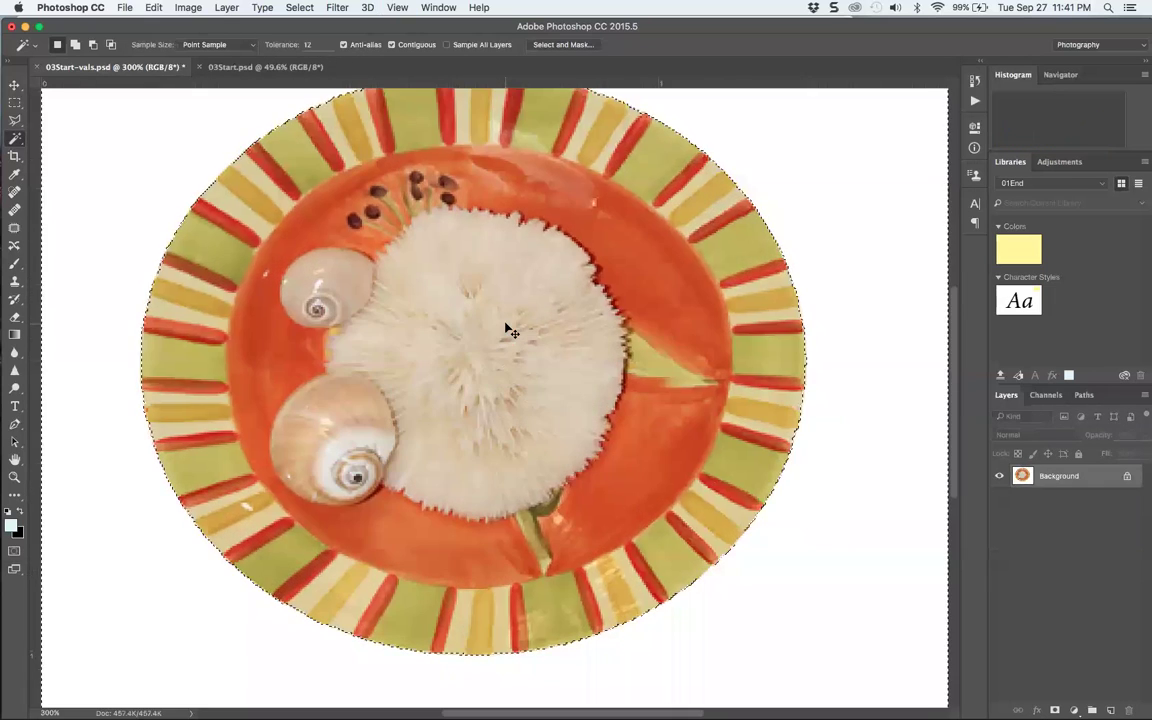
{"action": "key", "text": "super+minus"}
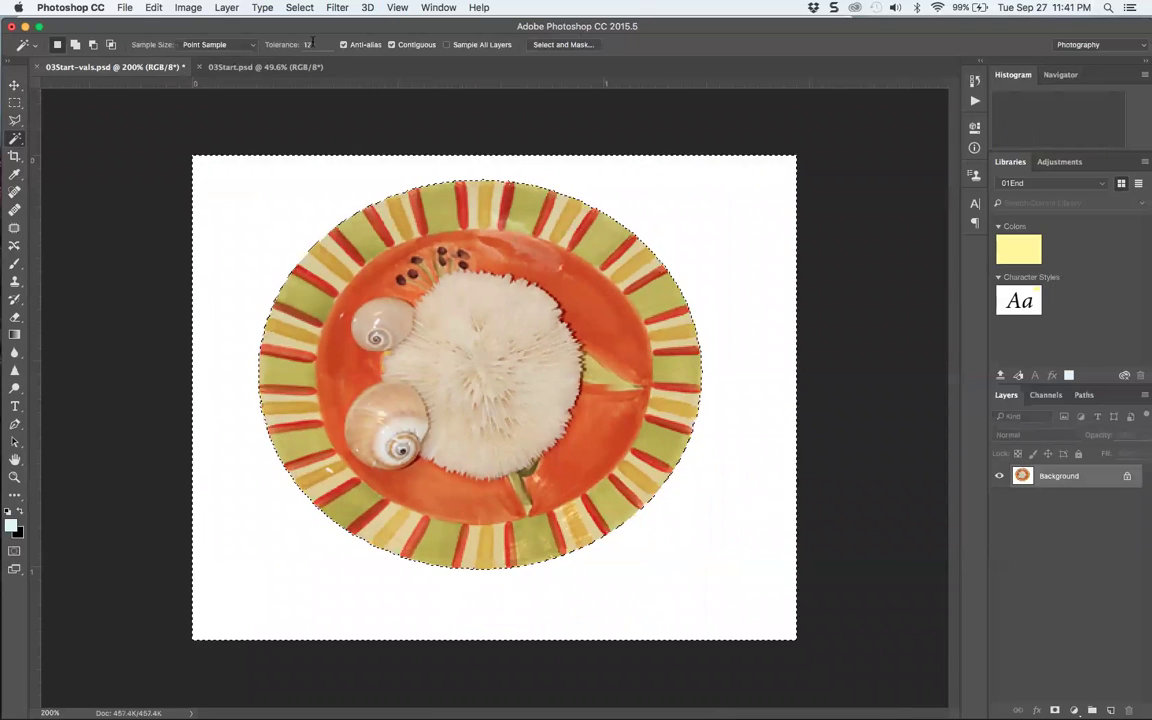
{"action": "left_click", "coordinate": [252, 45]}
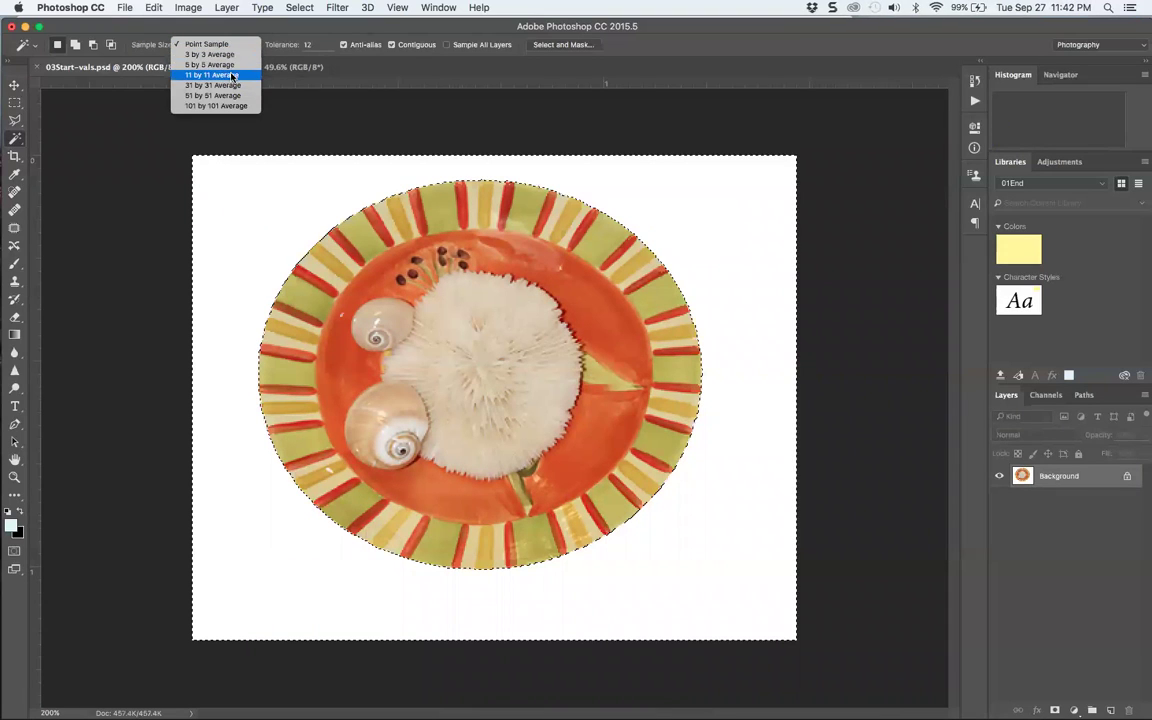
Sample at 3 by 3 Average, invert to the plate, and contract the selection by 1 pixel
{"action": "left_click", "coordinate": [215, 54]}
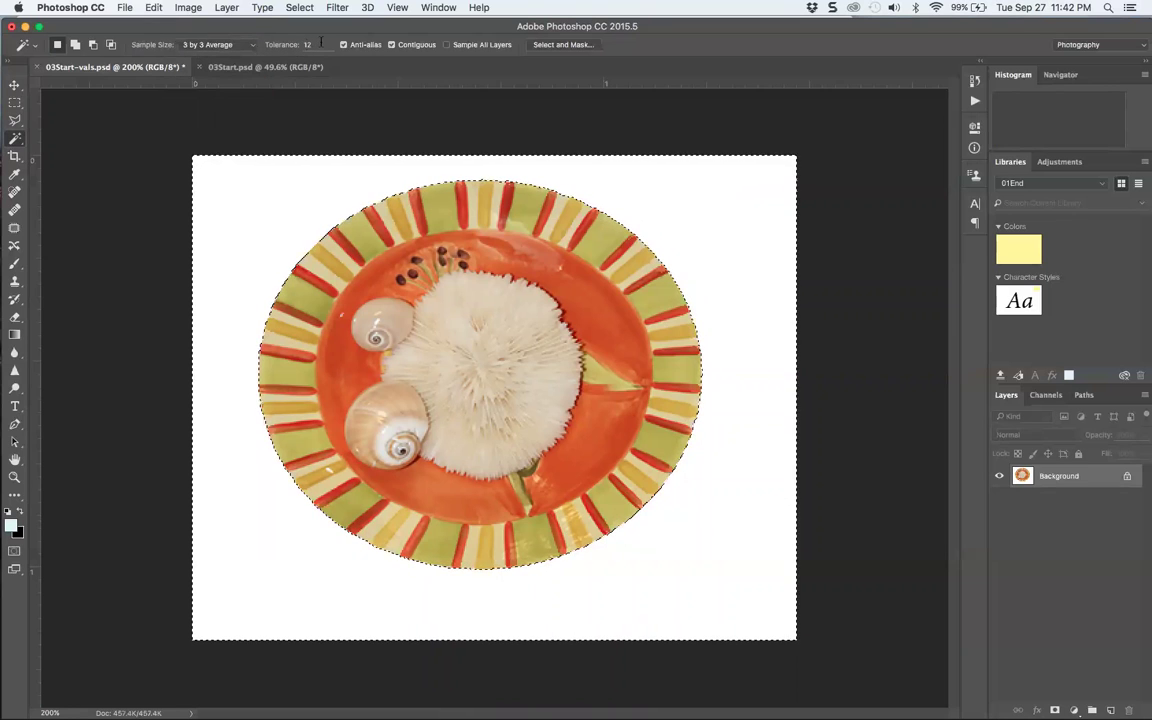
{"action": "left_click", "coordinate": [355, 45]}
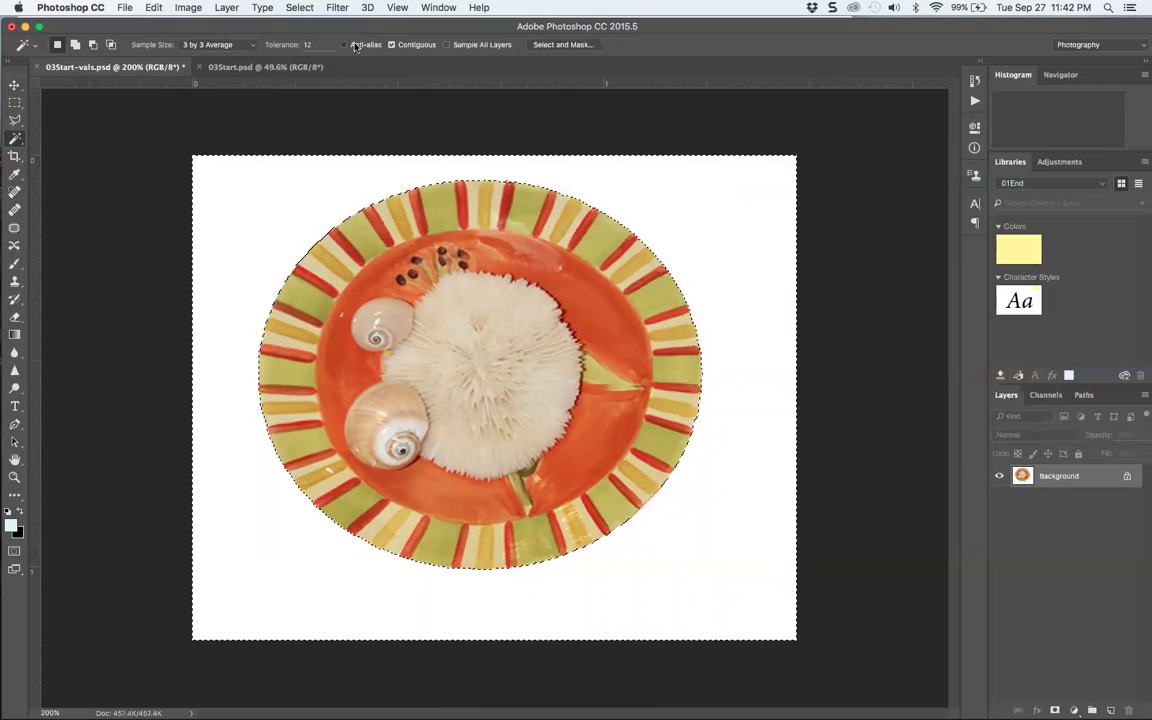
{"action": "left_click", "coordinate": [345, 45]}
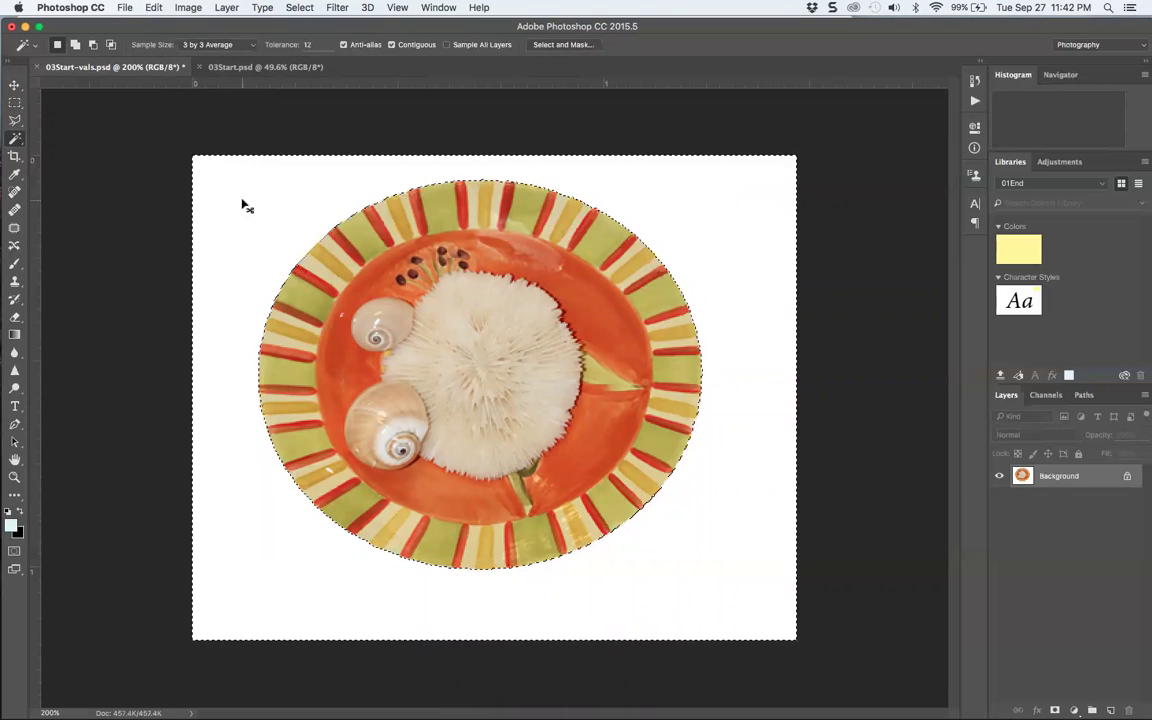
{"action": "key", "text": "super+shift+i"}
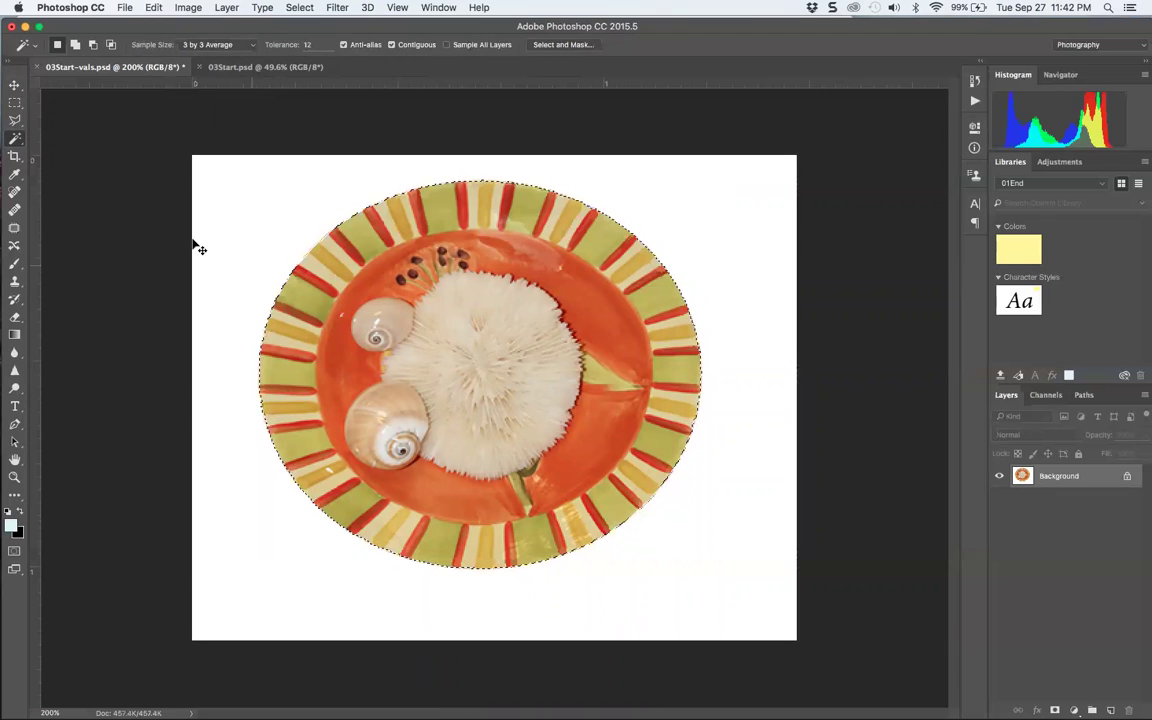
{"action": "left_click", "coordinate": [300, 8]}
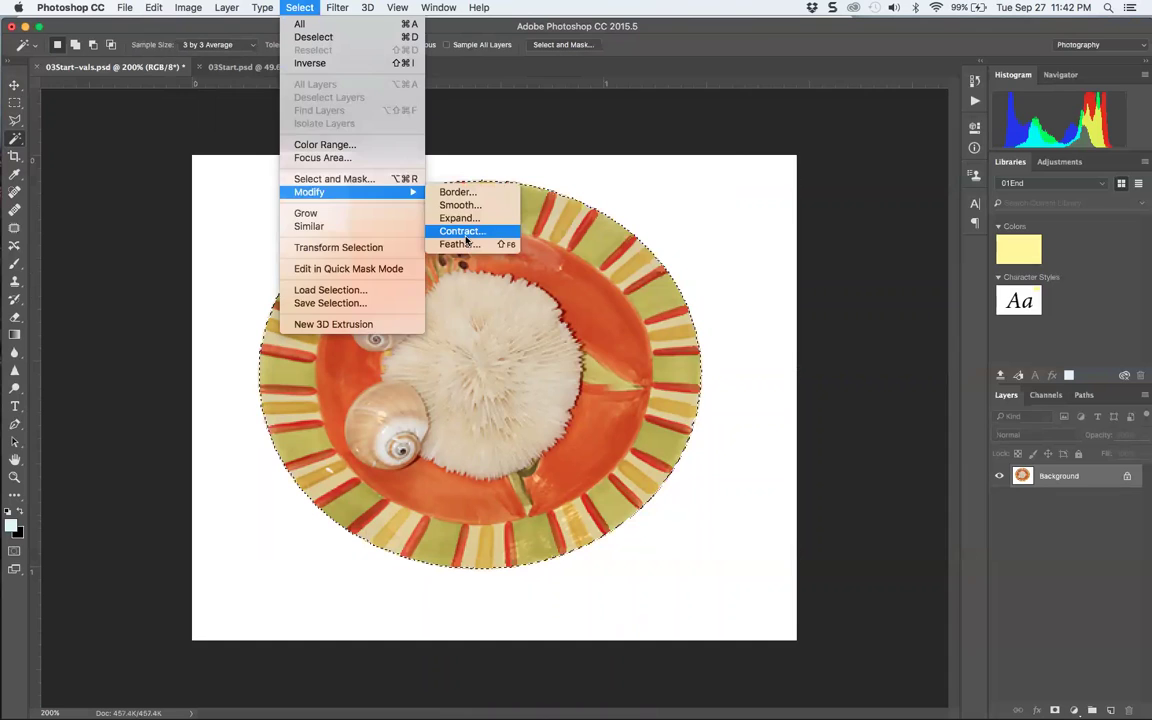
{"action": "left_click", "coordinate": [465, 236]}
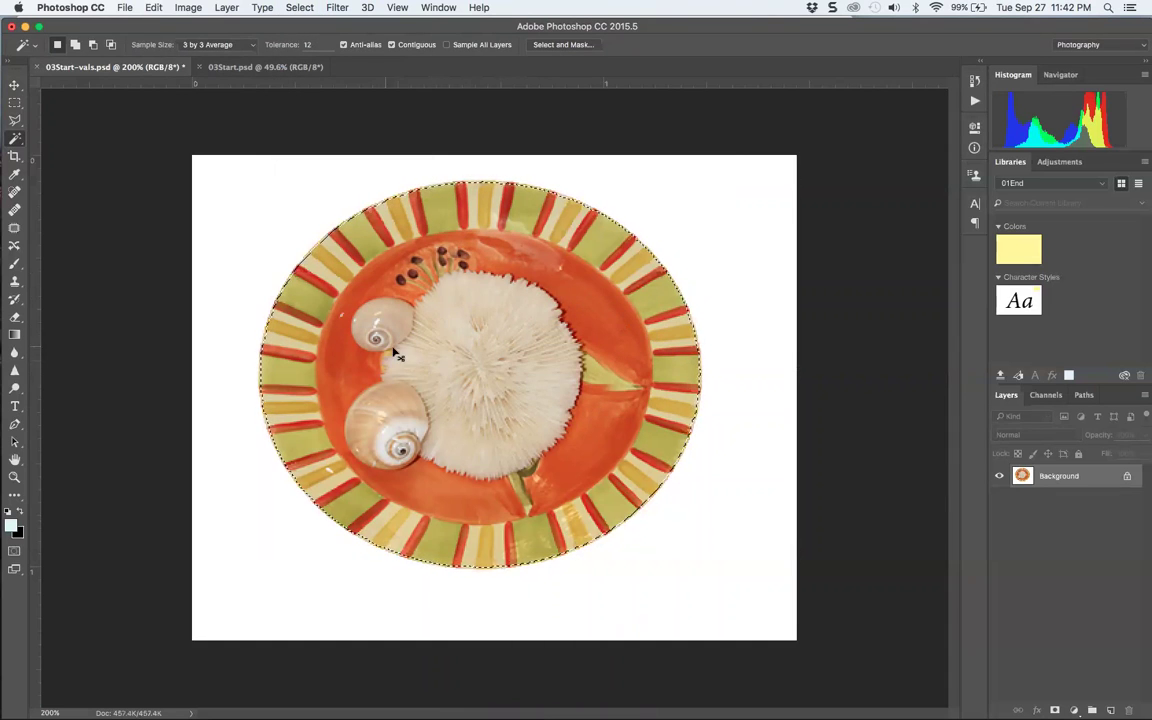
Fill the plate selection with black, compare with 03Start.psd, and undo the fill
{"action": "key", "text": "super+BackSpace"}
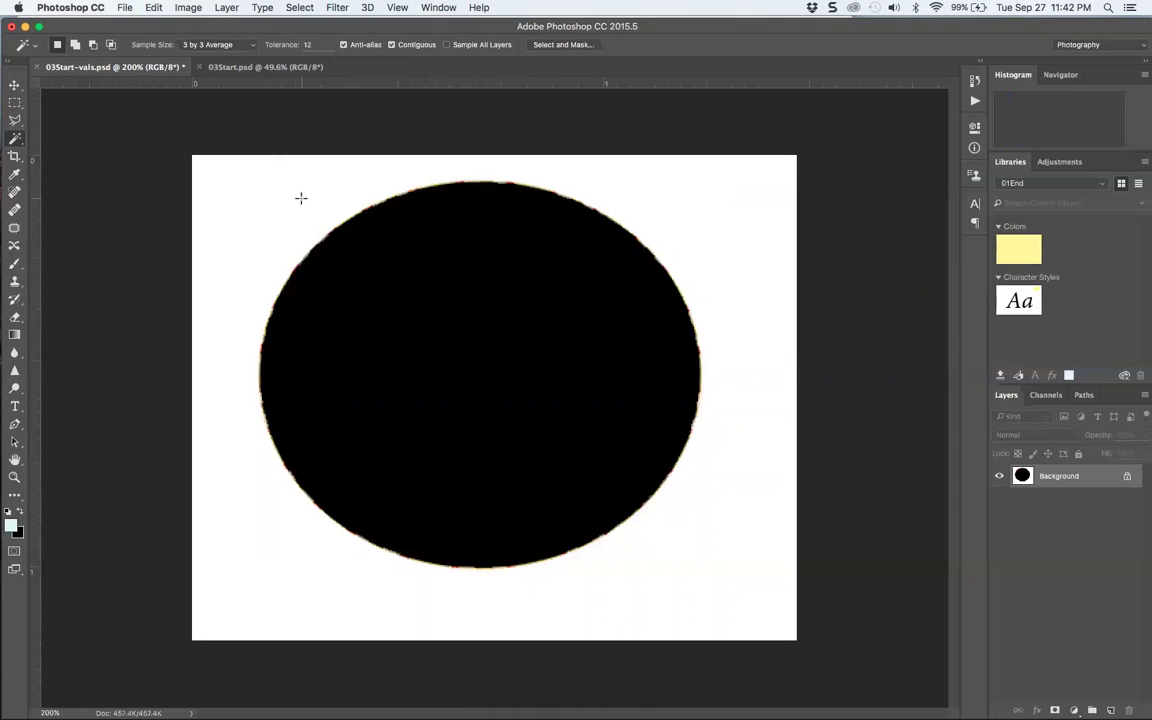
{"action": "left_click", "coordinate": [221, 66]}
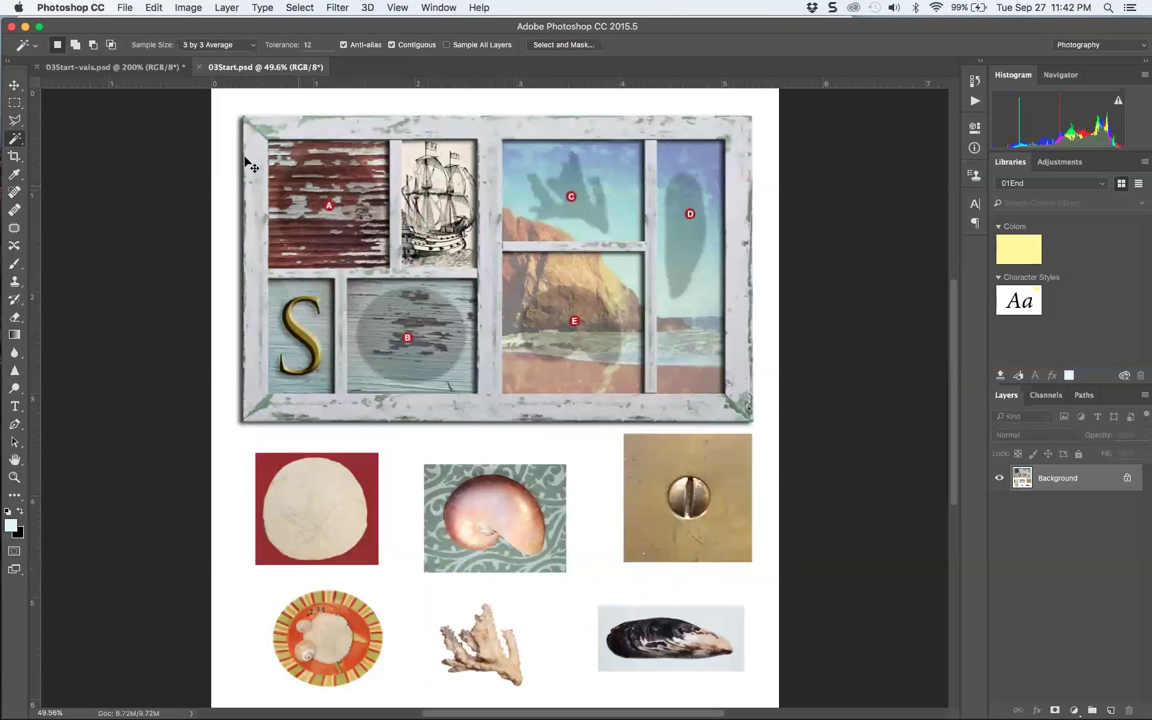
{"action": "left_click", "coordinate": [60, 66]}
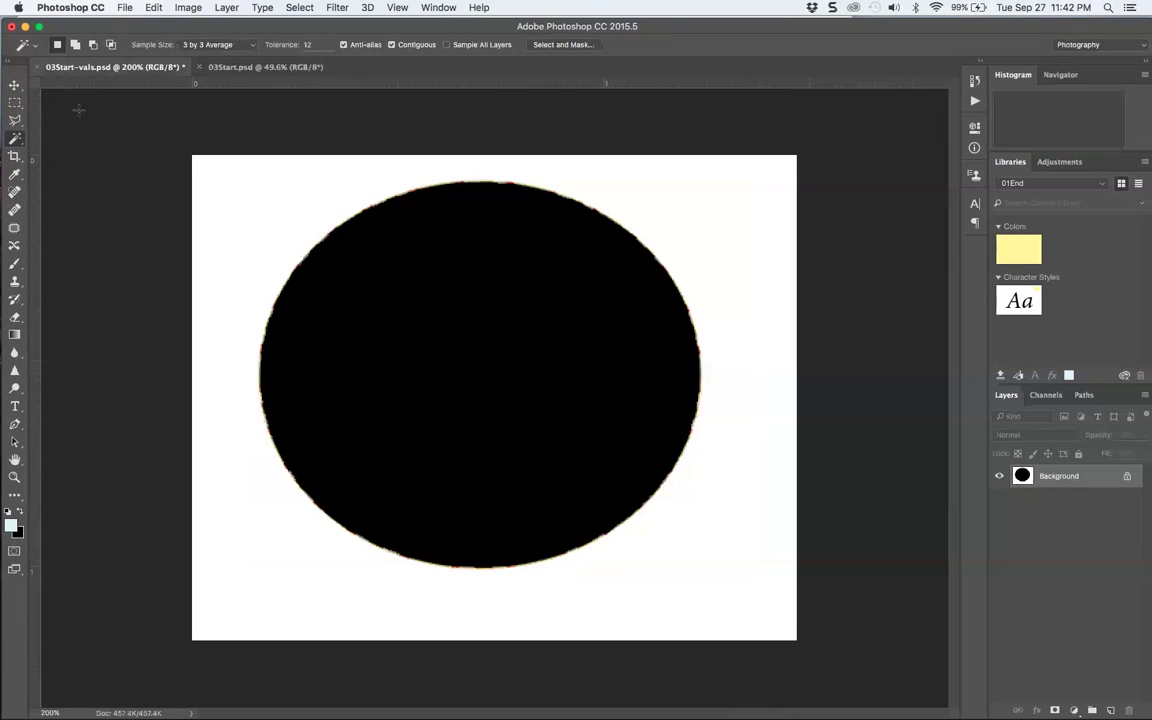
{"action": "key", "text": "super+z"}
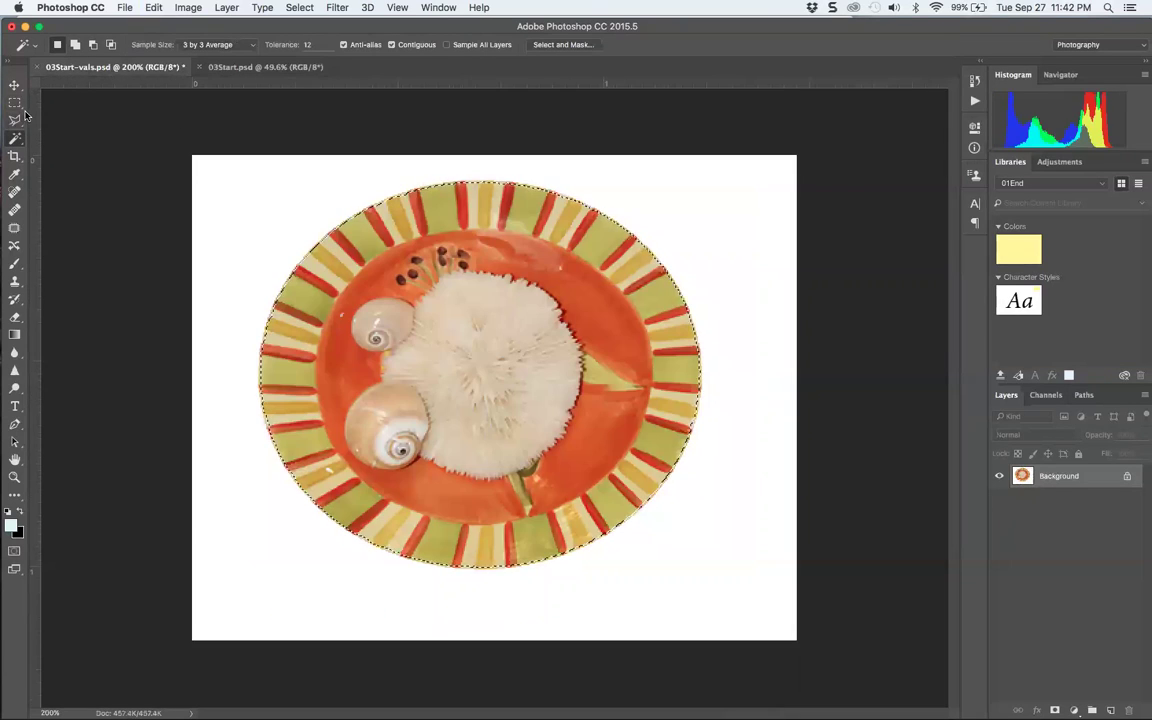
Step backward through history to the full collage with the shadowed sand dollar
{"action": "key", "text": "super+z"}
{"action": "key", "text": "super+z"}
{"action": "left_click", "coordinate": [153, 7]}
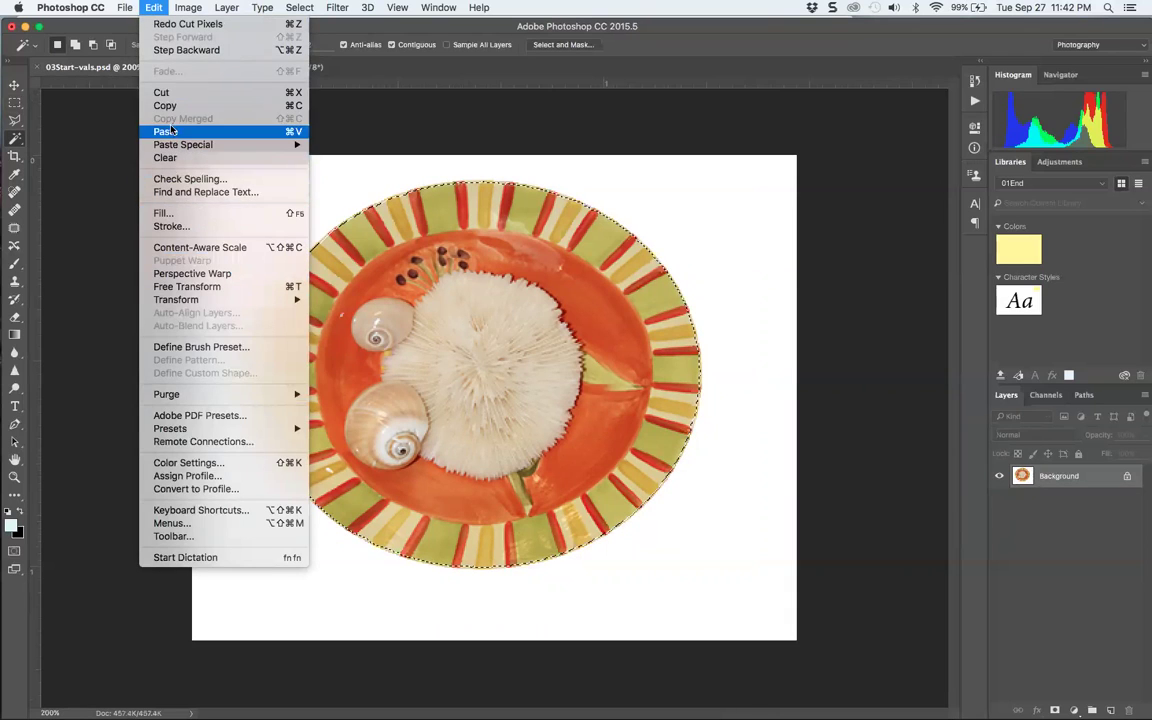
{"action": "left_click", "coordinate": [162, 50]}
{"action": "left_click", "coordinate": [153, 7]}
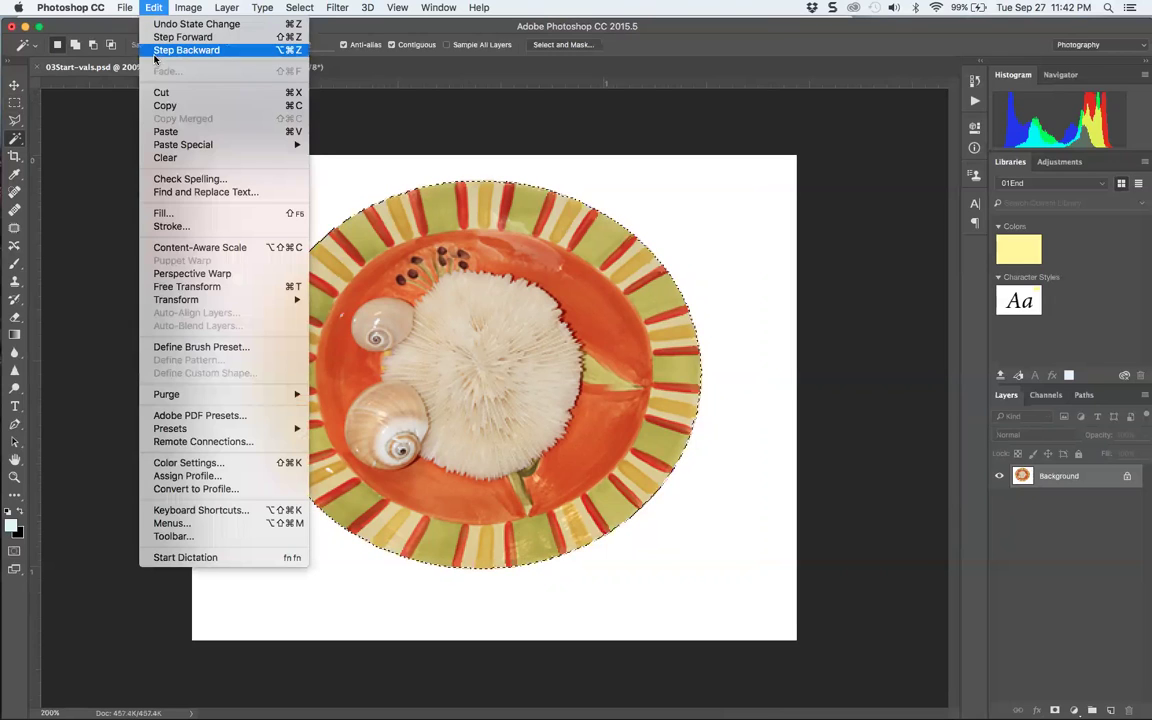
{"action": "left_click", "coordinate": [162, 50]}
{"action": "left_click", "coordinate": [153, 7]}
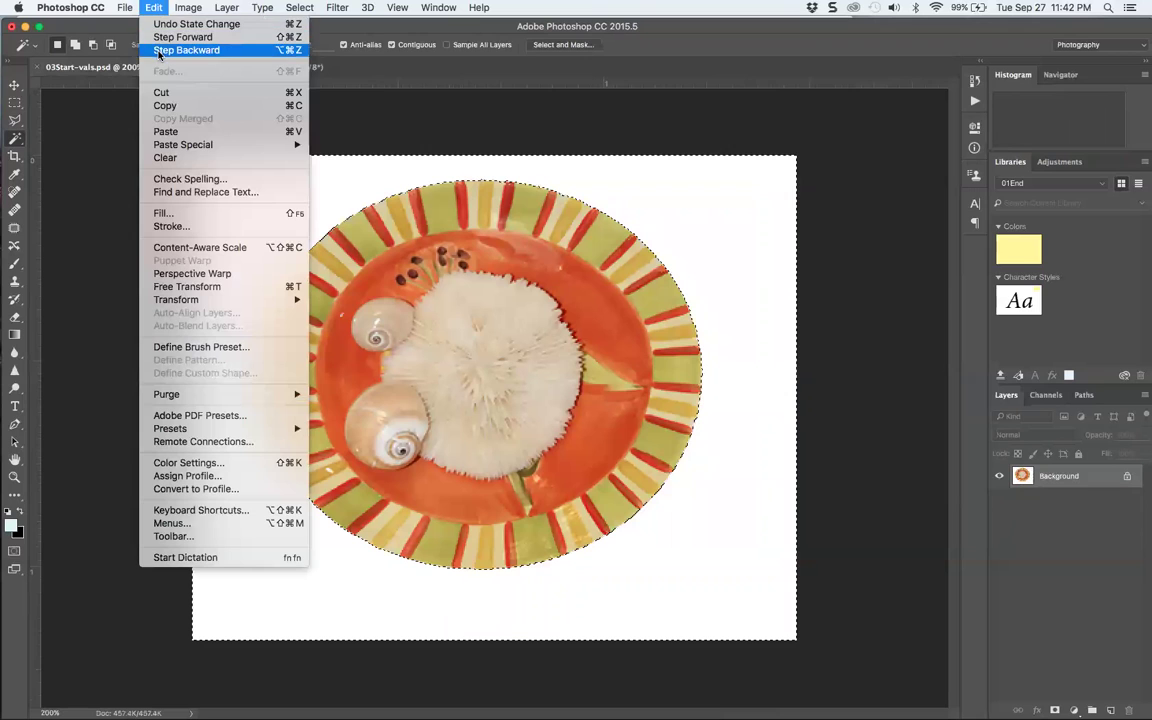
{"action": "left_click", "coordinate": [160, 50]}
{"action": "left_click", "coordinate": [153, 7]}
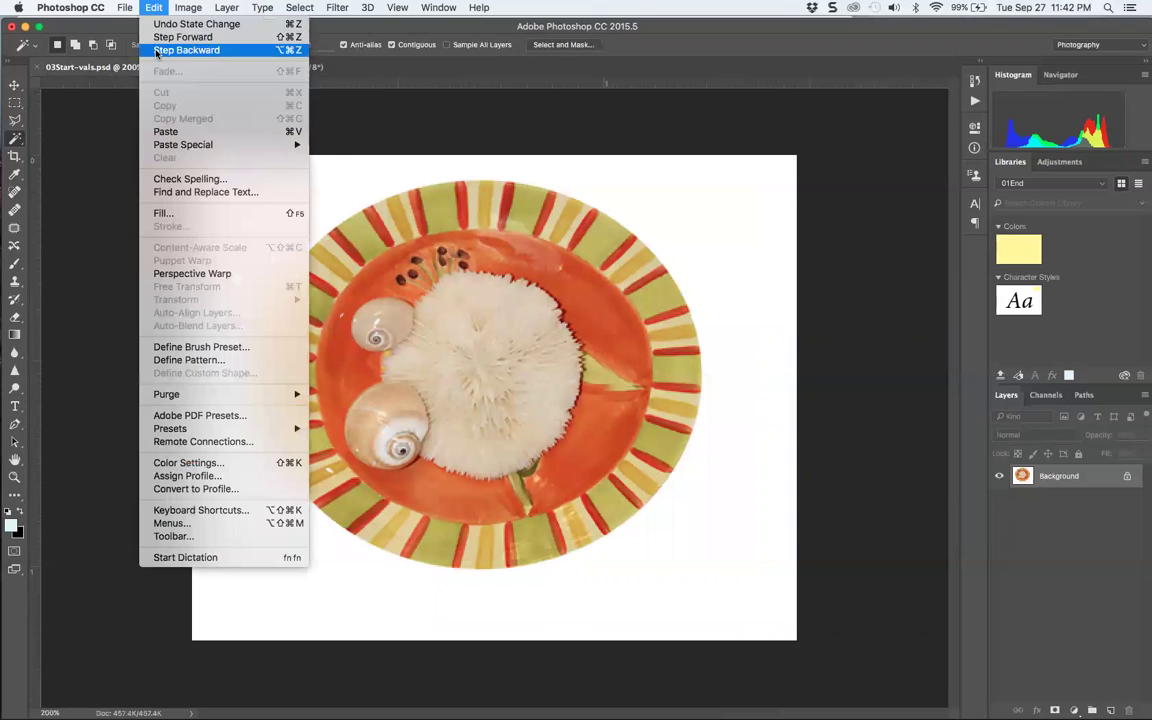
{"action": "left_click", "coordinate": [158, 50]}
{"action": "left_click", "coordinate": [153, 7]}
{"action": "left_click", "coordinate": [155, 50]}
{"action": "left_click", "coordinate": [153, 7]}
{"action": "left_click", "coordinate": [158, 50]}
{"action": "left_click", "coordinate": [153, 7]}
{"action": "left_click", "coordinate": [155, 50]}
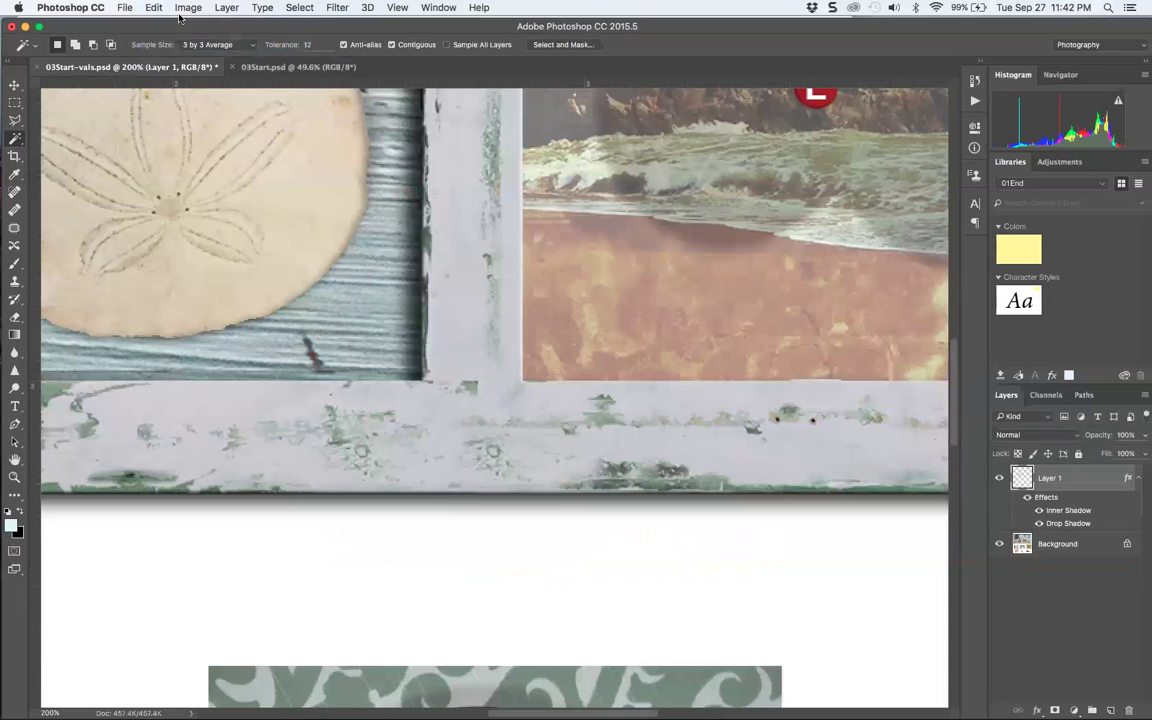
Fit the collage in the window, test duplicating the sand dollar, and undo the copy
{"action": "key", "text": "v"}
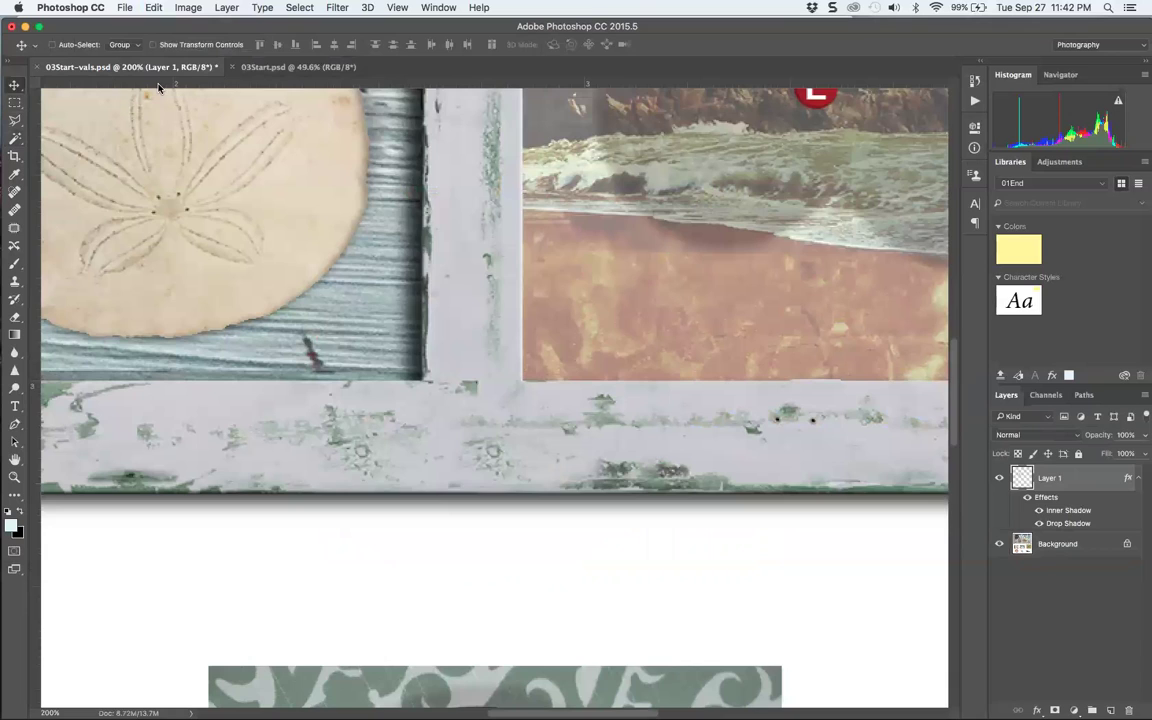
{"action": "key", "text": "super+0"}
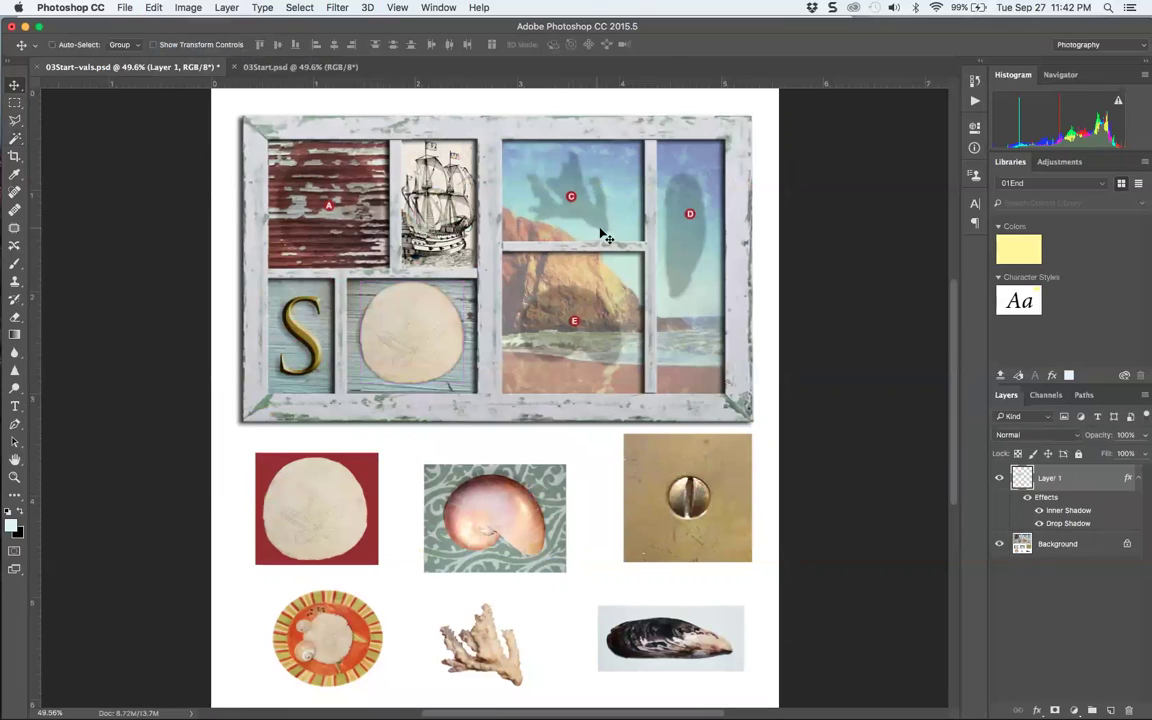
{"action": "left_click_drag", "start_coordinate": [592, 235], "coordinate": [563, 298]}
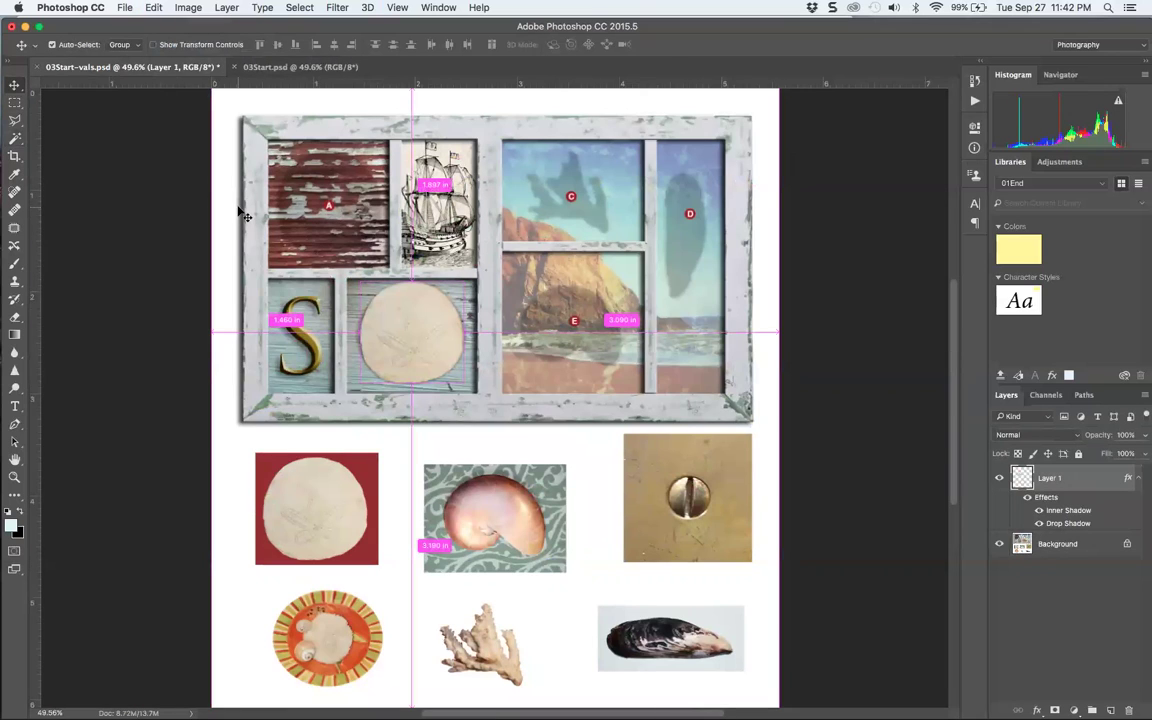
{"action": "left_click_drag", "start_coordinate": [427, 330], "coordinate": [505, 400]}
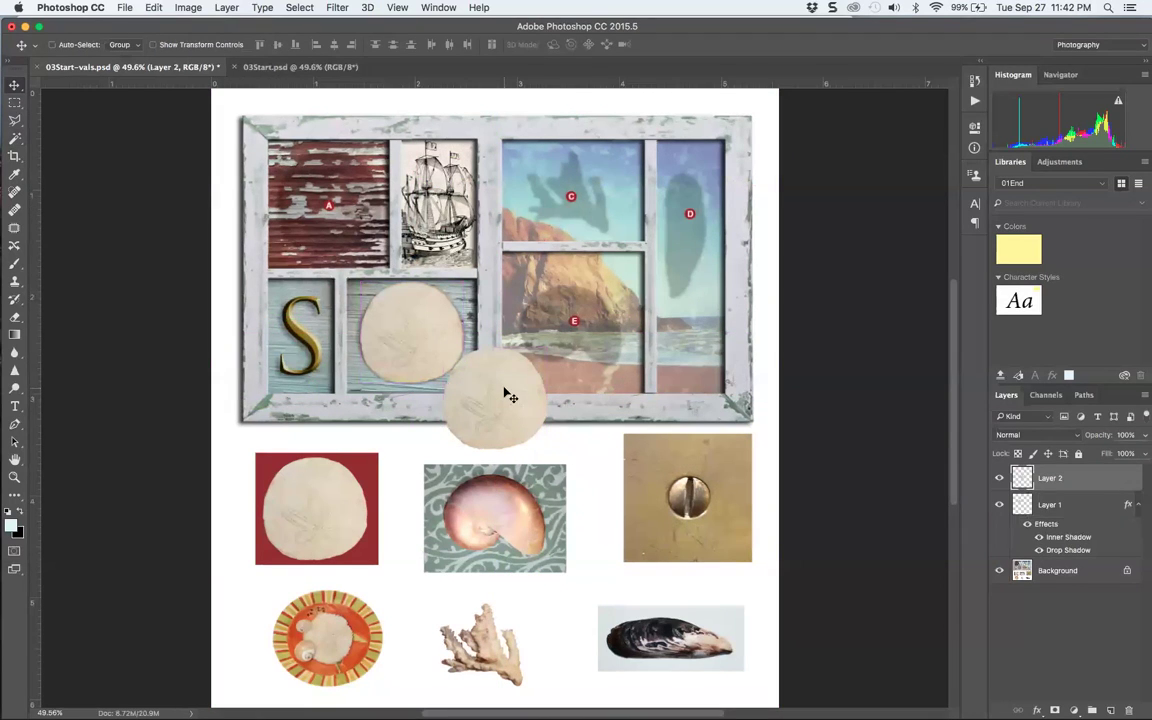
{"action": "key", "text": "super+z"}
{"action": "left_click", "coordinate": [298, 67]}
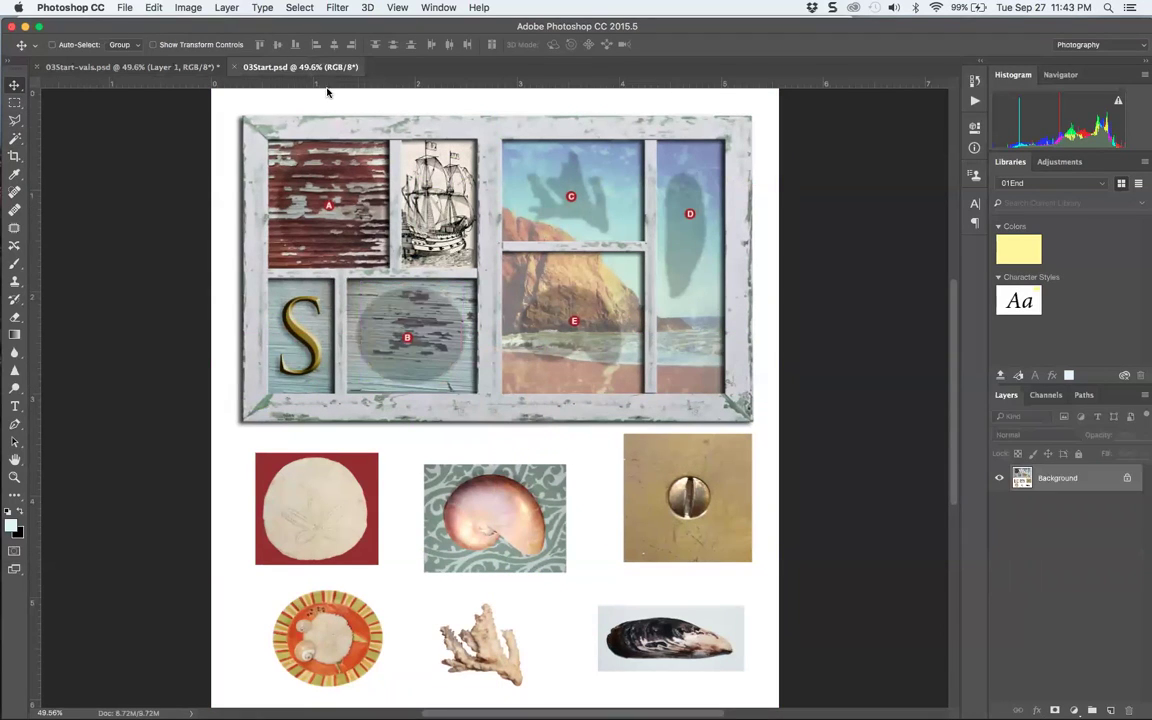
Crop 03Start.psd down to the orange plate
{"action": "left_click", "coordinate": [15, 156]}
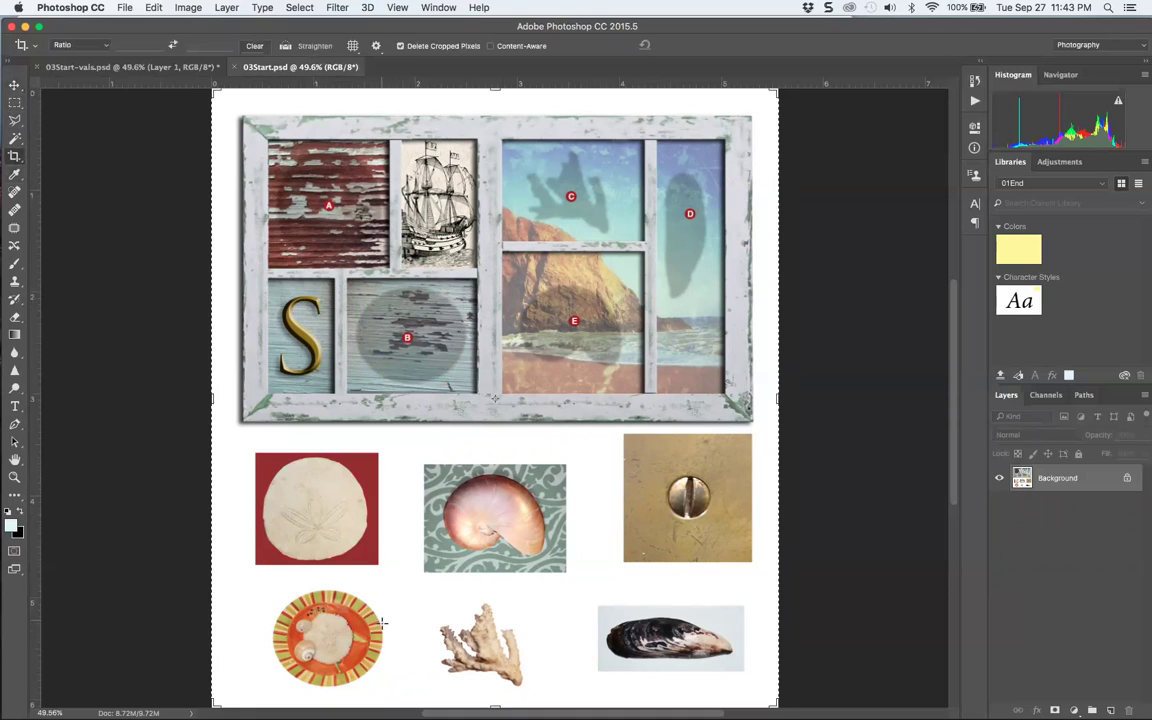
{"action": "left_click_drag", "start_coordinate": [265, 581], "coordinate": [404, 690]}
{"action": "key", "text": "Return"}
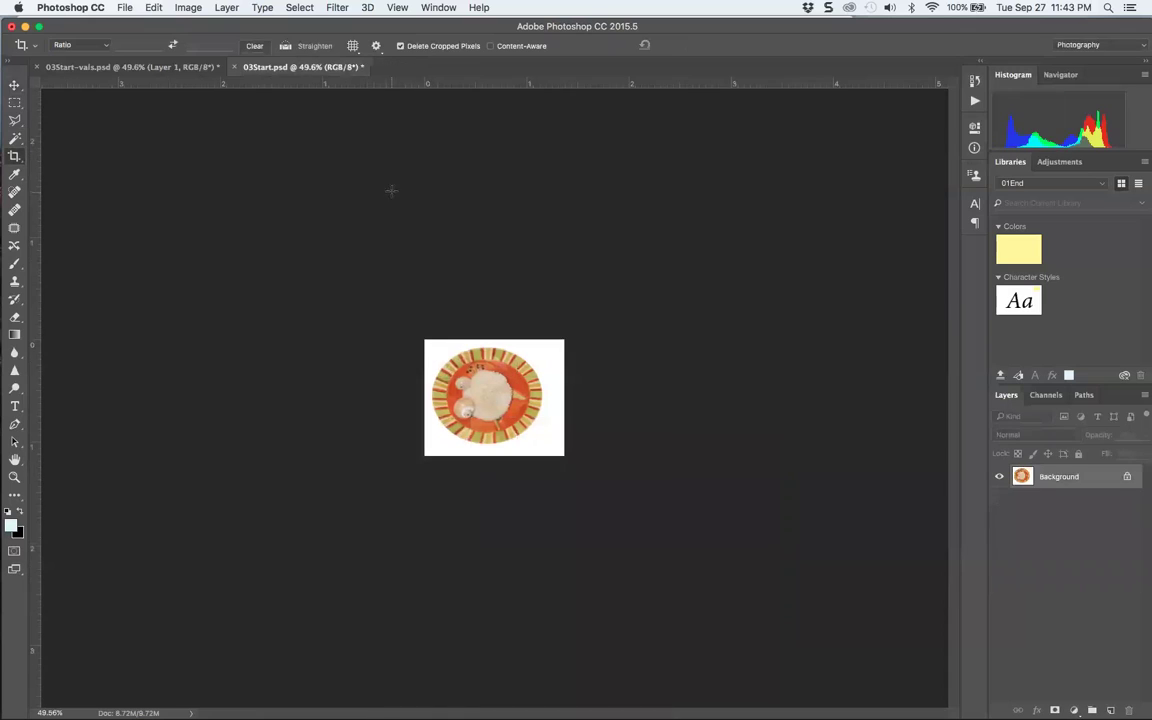
Select the plate by inverting a Magic Wand pick of the white area, contracted 1 pixel
{"action": "left_click", "coordinate": [14, 105]}
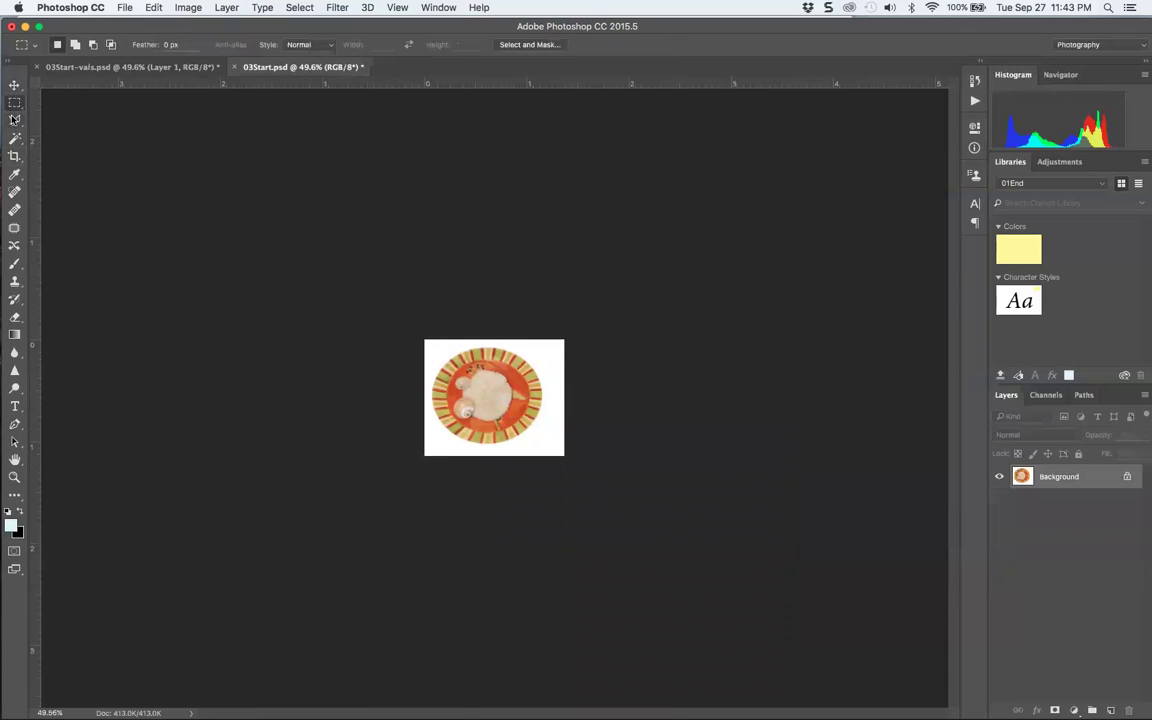
{"action": "left_click", "coordinate": [18, 137]}
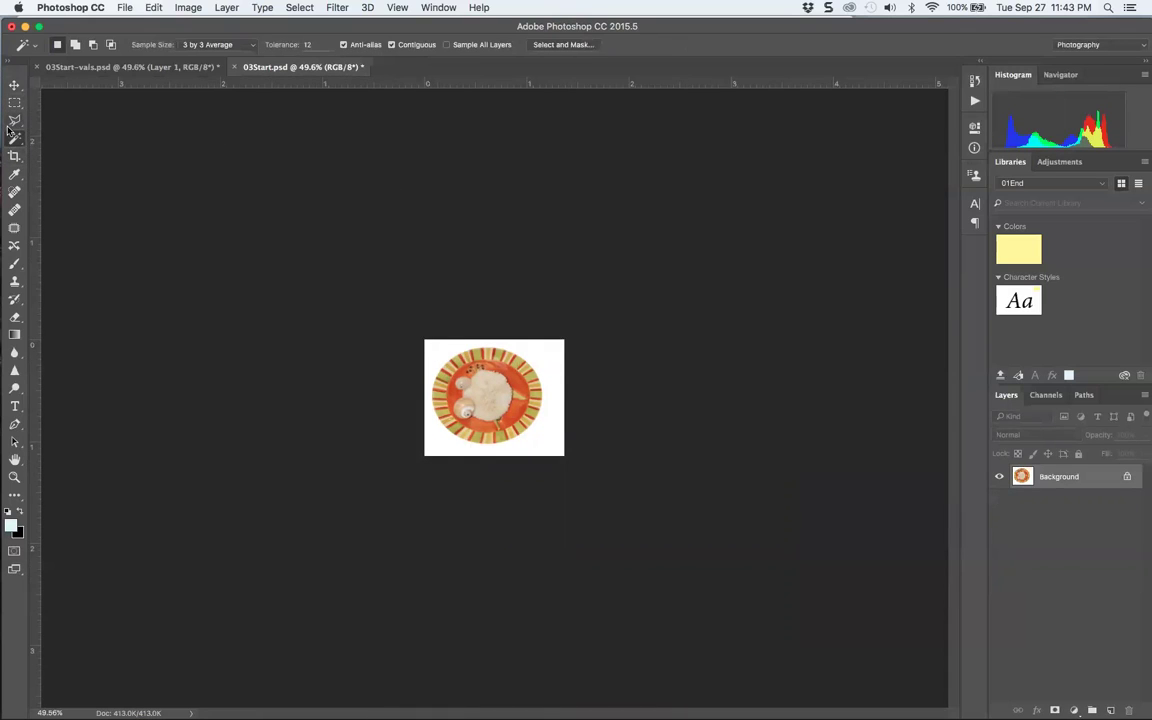
{"action": "left_click", "coordinate": [437, 353]}
{"action": "key", "text": "super+shift+i"}
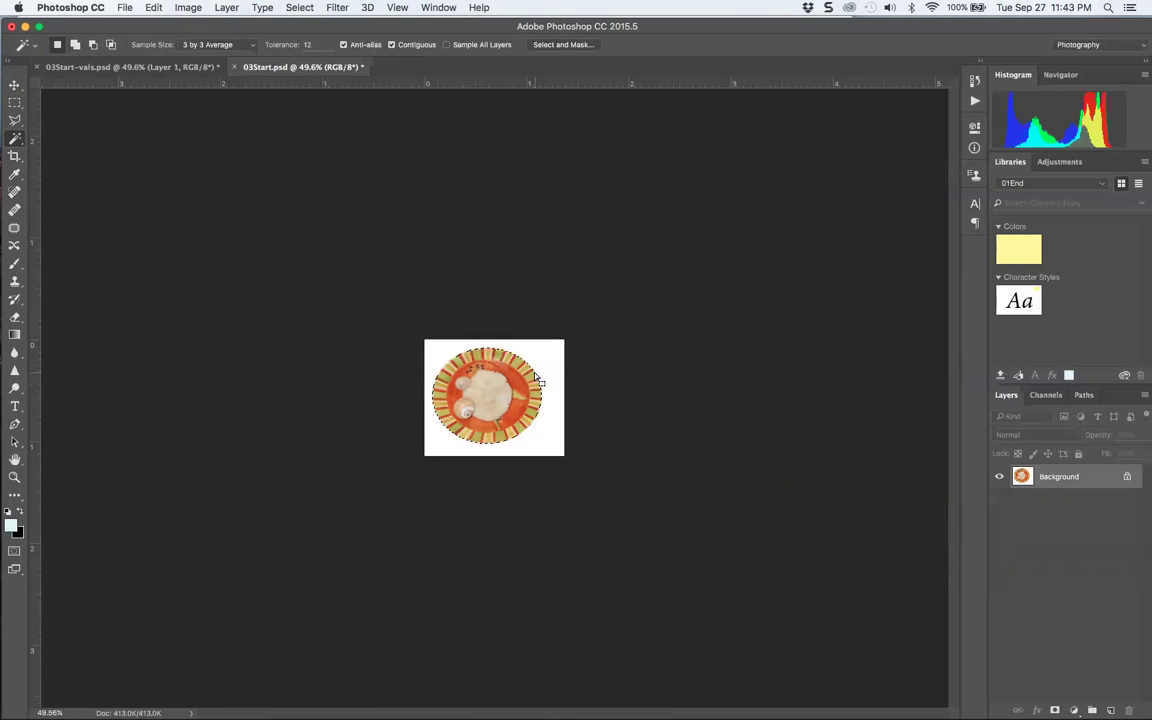
{"action": "left_click", "coordinate": [300, 8]}
{"action": "left_click", "coordinate": [300, 8]}
{"action": "left_click", "coordinate": [304, 8]}
{"action": "mouse_move", "coordinate": [340, 192]}
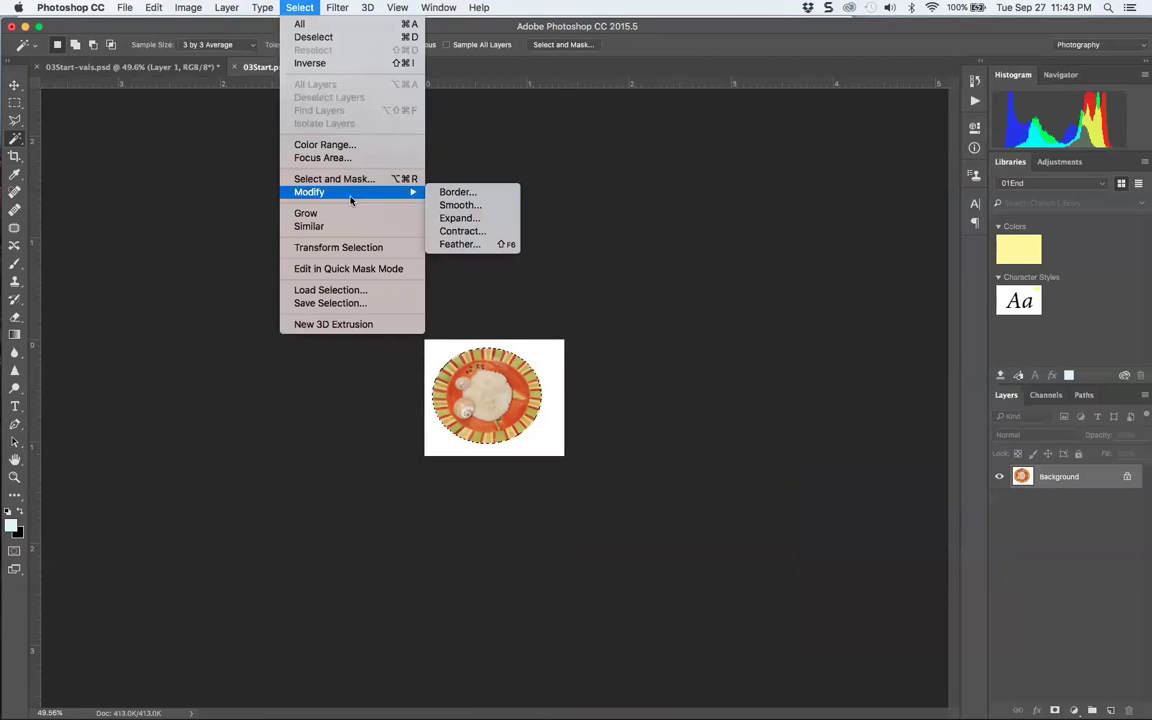
{"action": "left_click", "coordinate": [455, 231]}
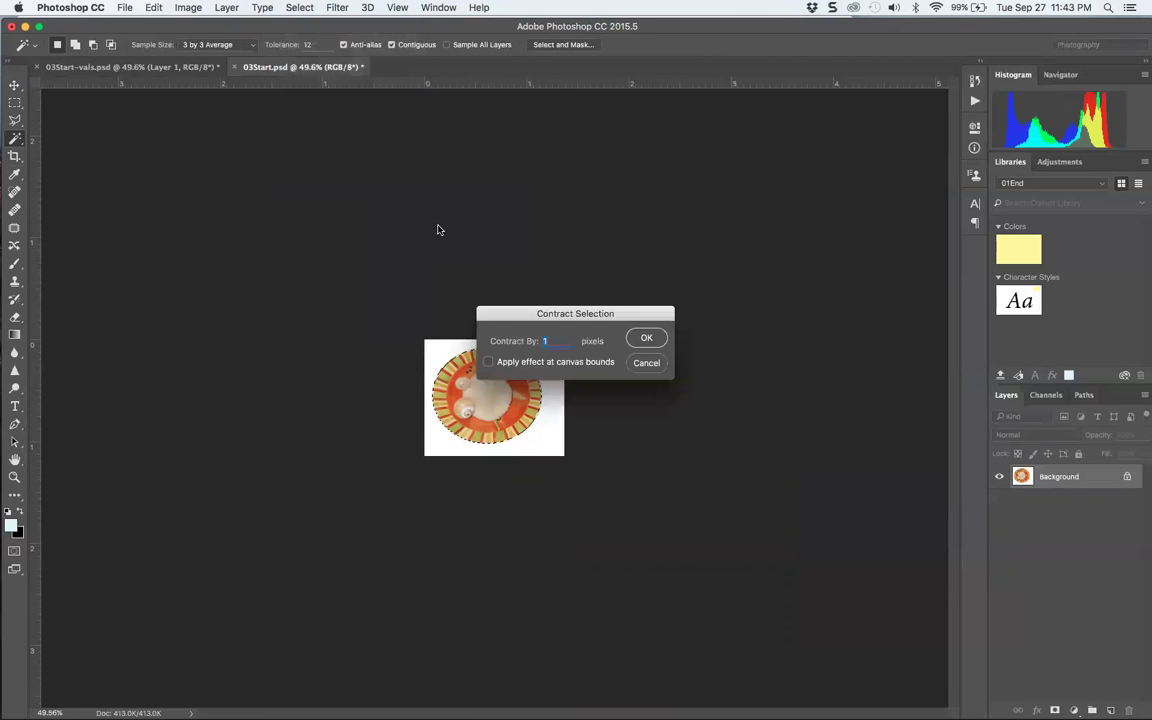
{"action": "left_click", "coordinate": [646, 338]}
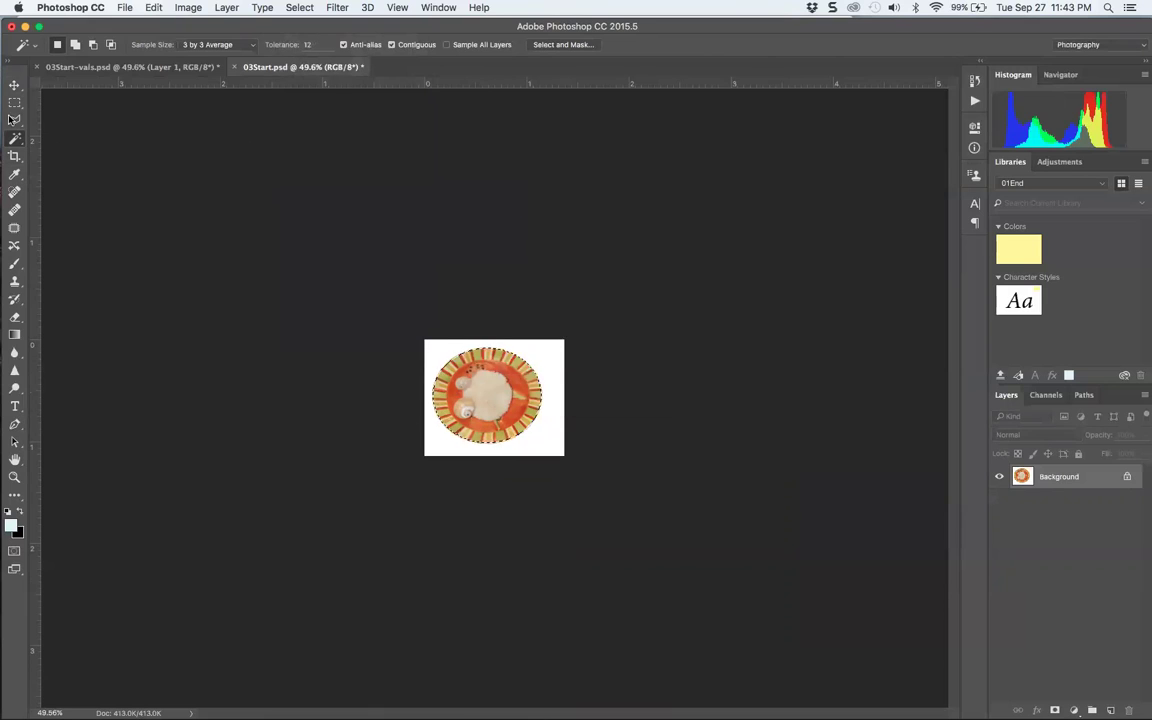
Cut the plate selection out of 03Start.psd, leaving a black oval
{"action": "left_click", "coordinate": [14, 85]}
{"action": "key", "text": "super+BackSpace"}
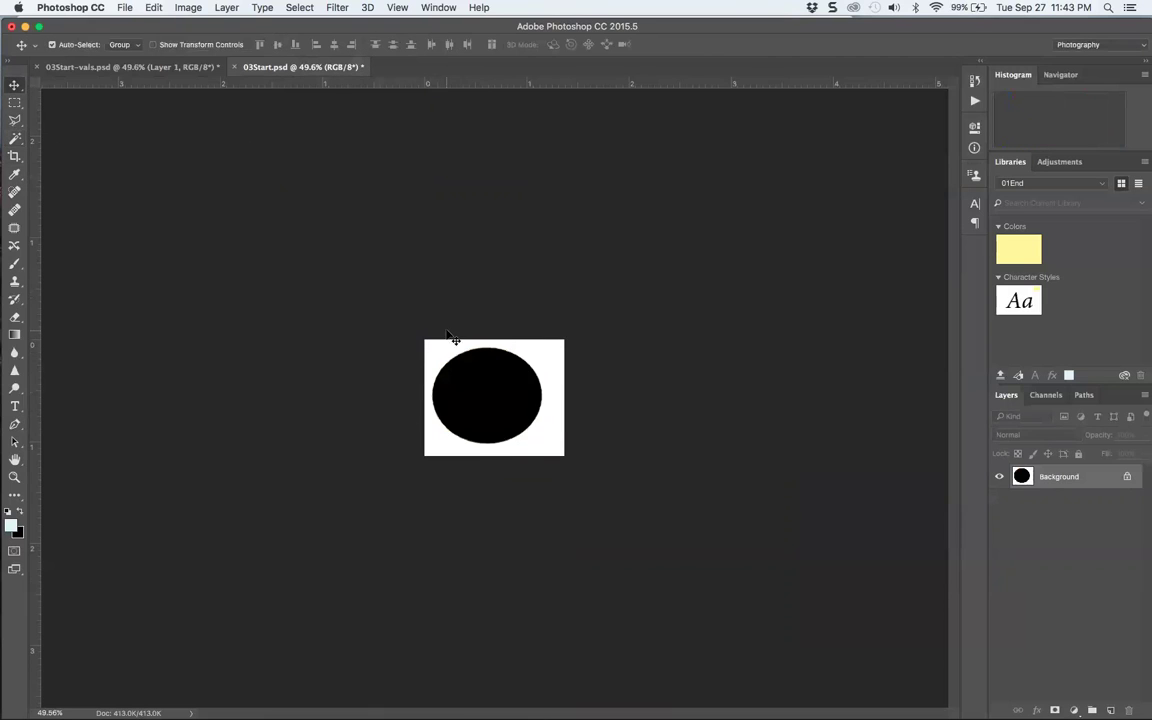
{"action": "key", "text": "super+z"}
{"action": "key", "text": "super+BackSpace"}
{"action": "left_click", "coordinate": [155, 65]}
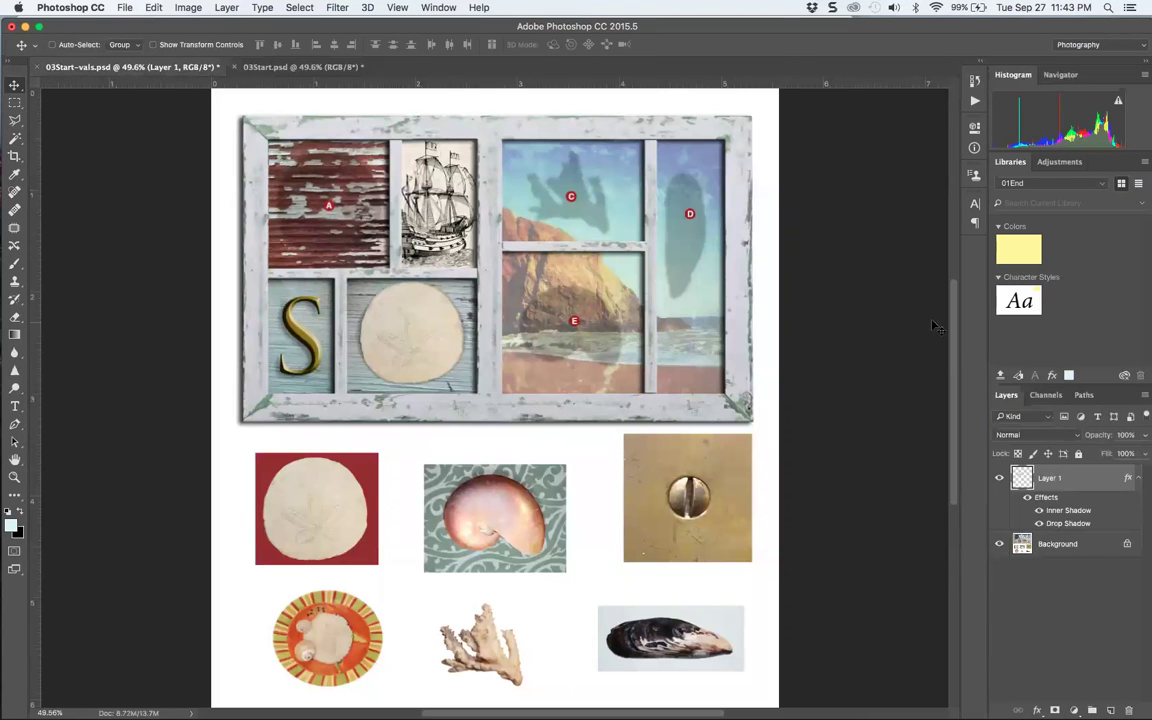
Paste the plate as Layer 2 and position it in the top-left compartment
{"action": "key", "text": "super+v"}
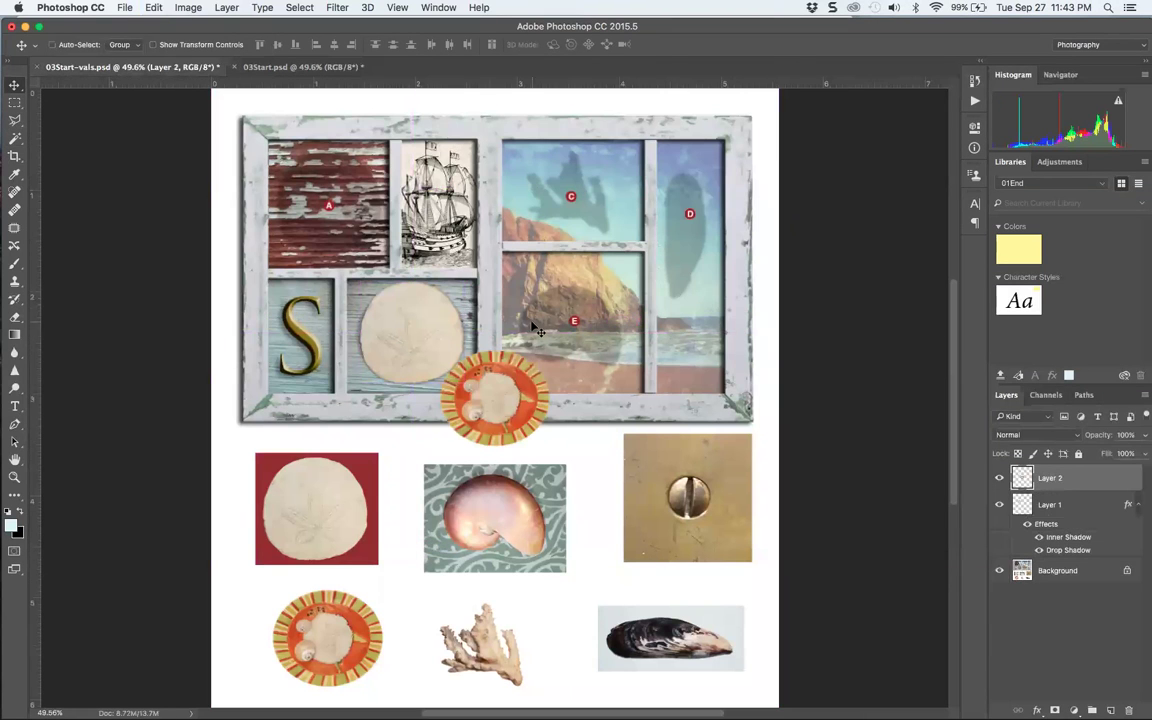
{"action": "left_click_drag", "start_coordinate": [503, 403], "coordinate": [335, 199]}
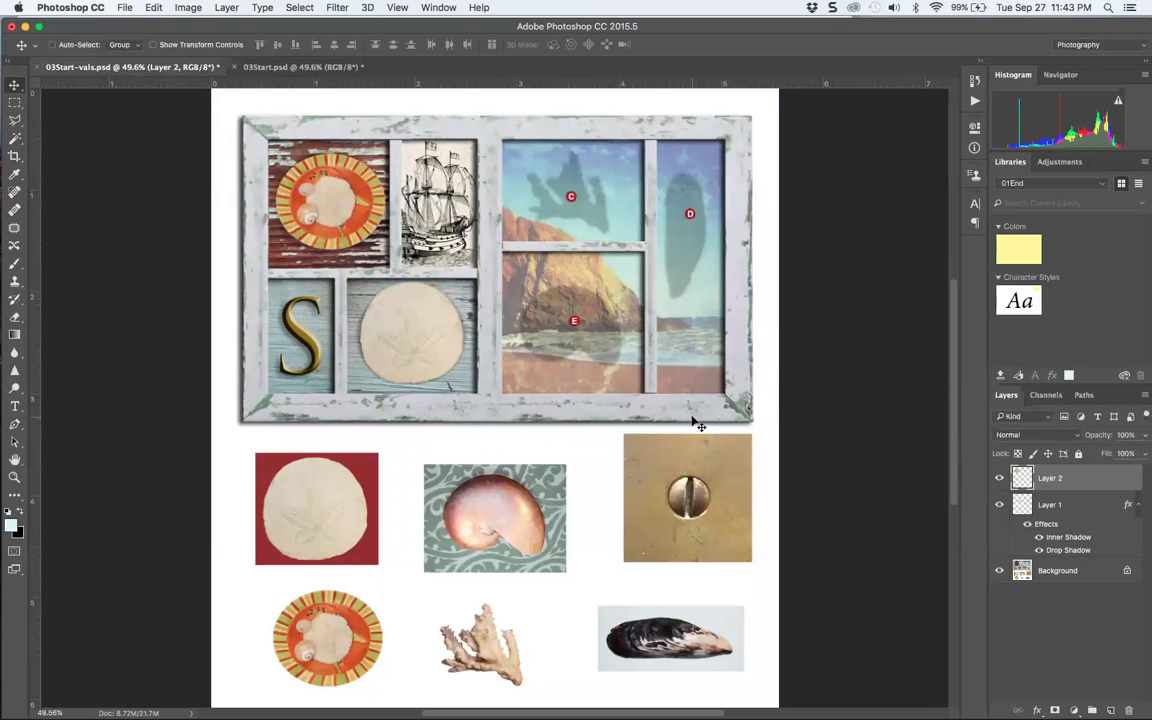
{"action": "left_click_drag", "start_coordinate": [383, 283], "coordinate": [393, 312]}
Step back through 03Start.psd's history to its original uncropped collage
{"action": "left_click", "coordinate": [250, 68]}
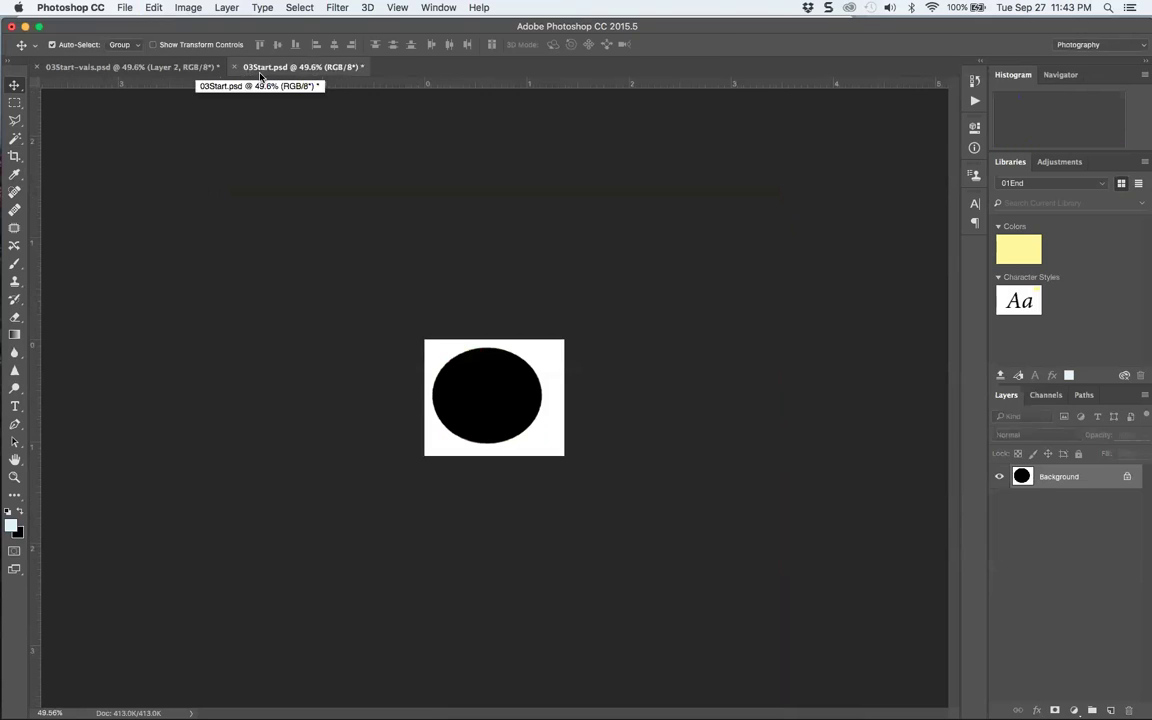
{"action": "left_click", "coordinate": [155, 8]}
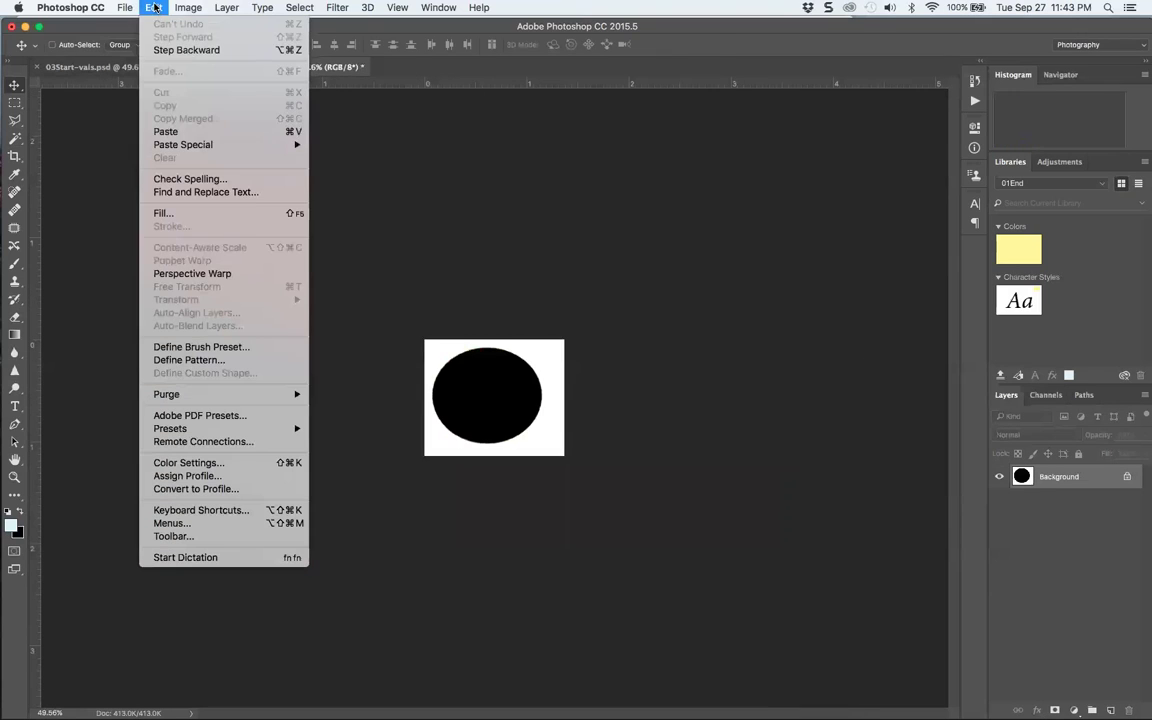
{"action": "left_click", "coordinate": [180, 50]}
{"action": "left_click", "coordinate": [155, 8]}
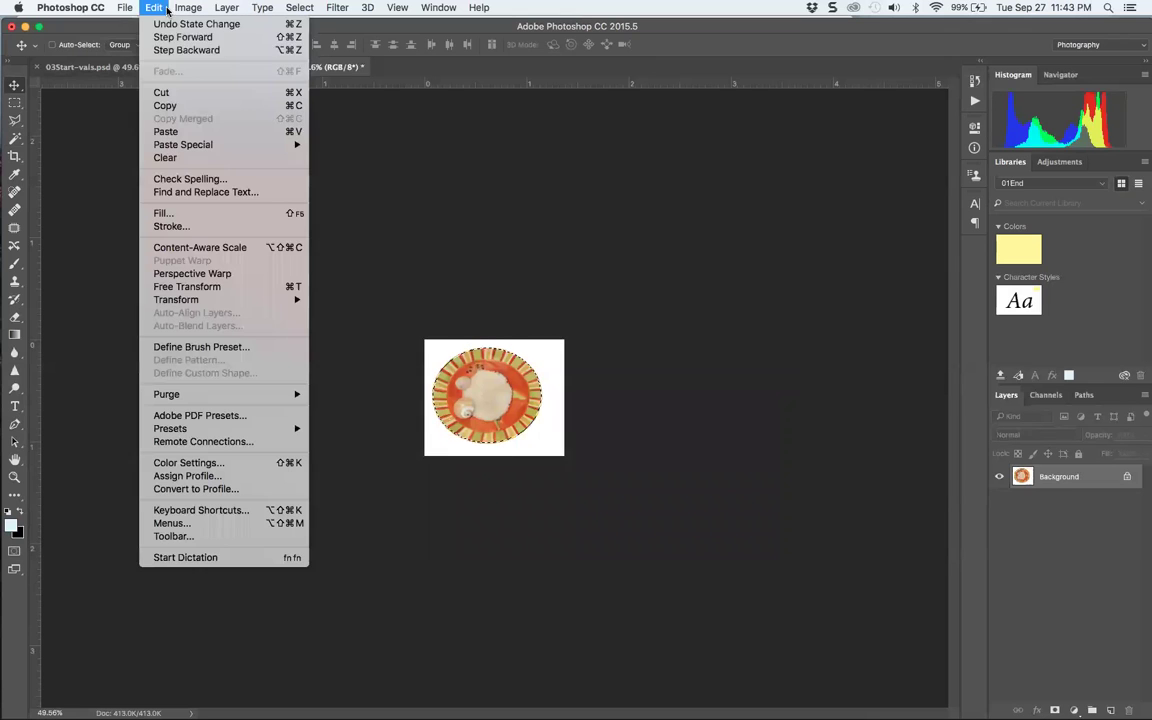
{"action": "left_click", "coordinate": [171, 44]}
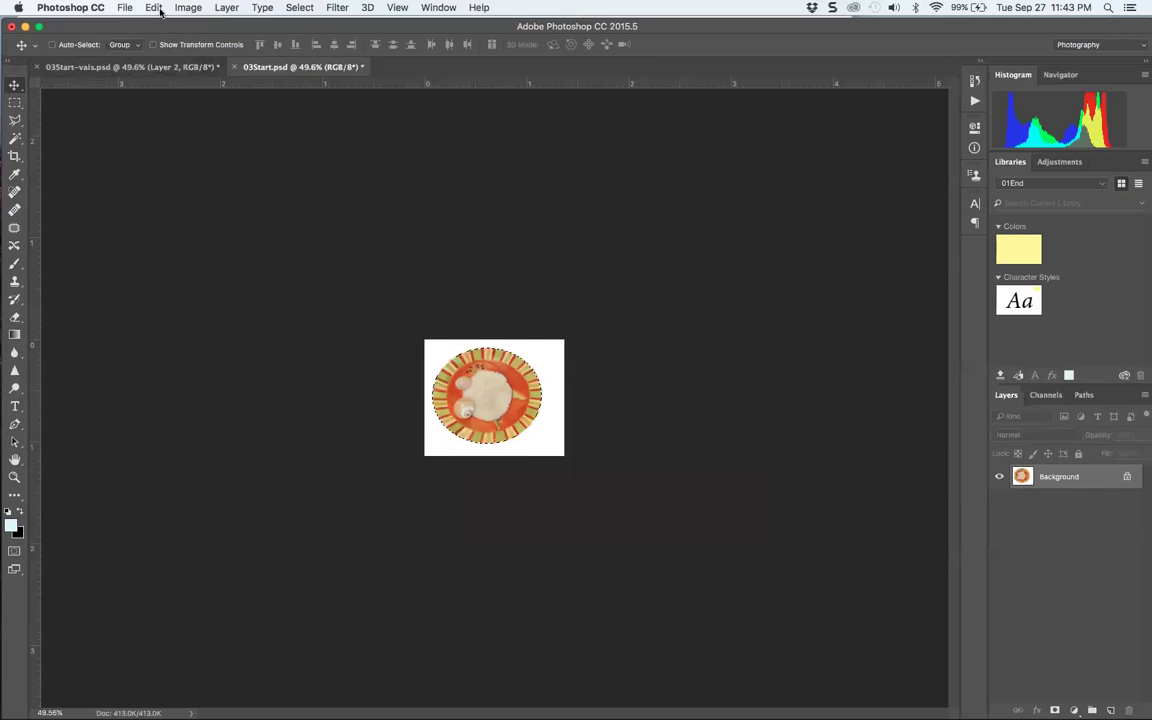
{"action": "left_click", "coordinate": [150, 8]}
{"action": "left_click", "coordinate": [166, 50]}
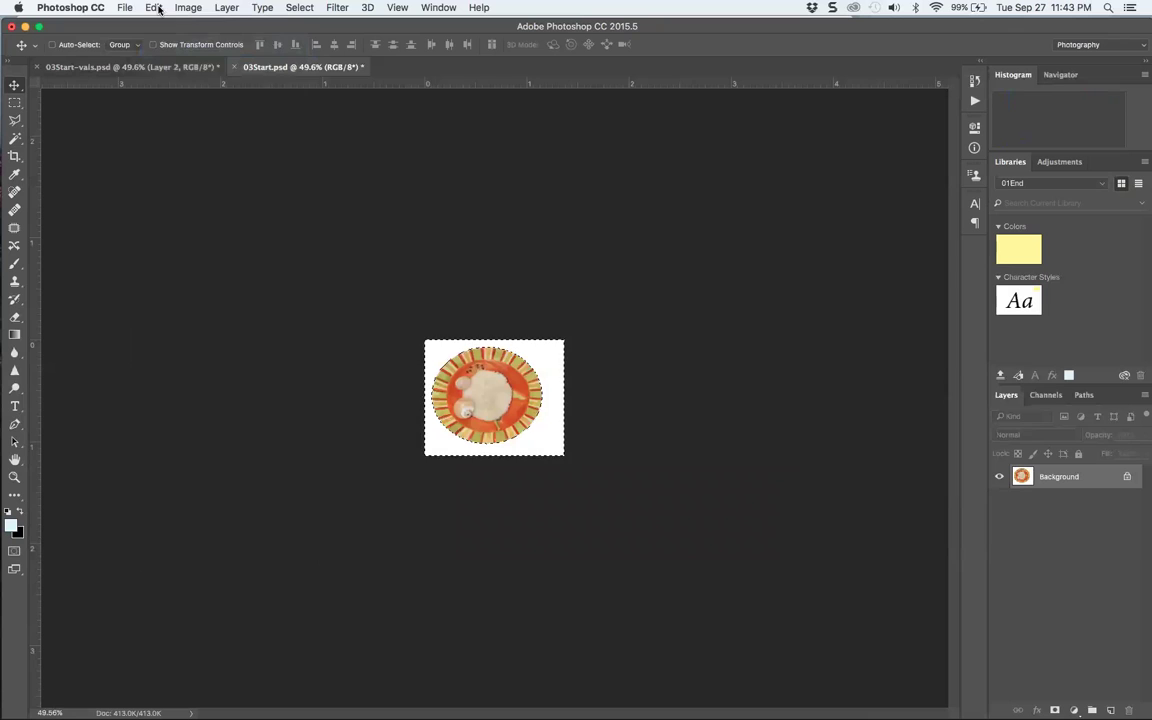
{"action": "left_click", "coordinate": [153, 8]}
{"action": "left_click", "coordinate": [160, 49]}
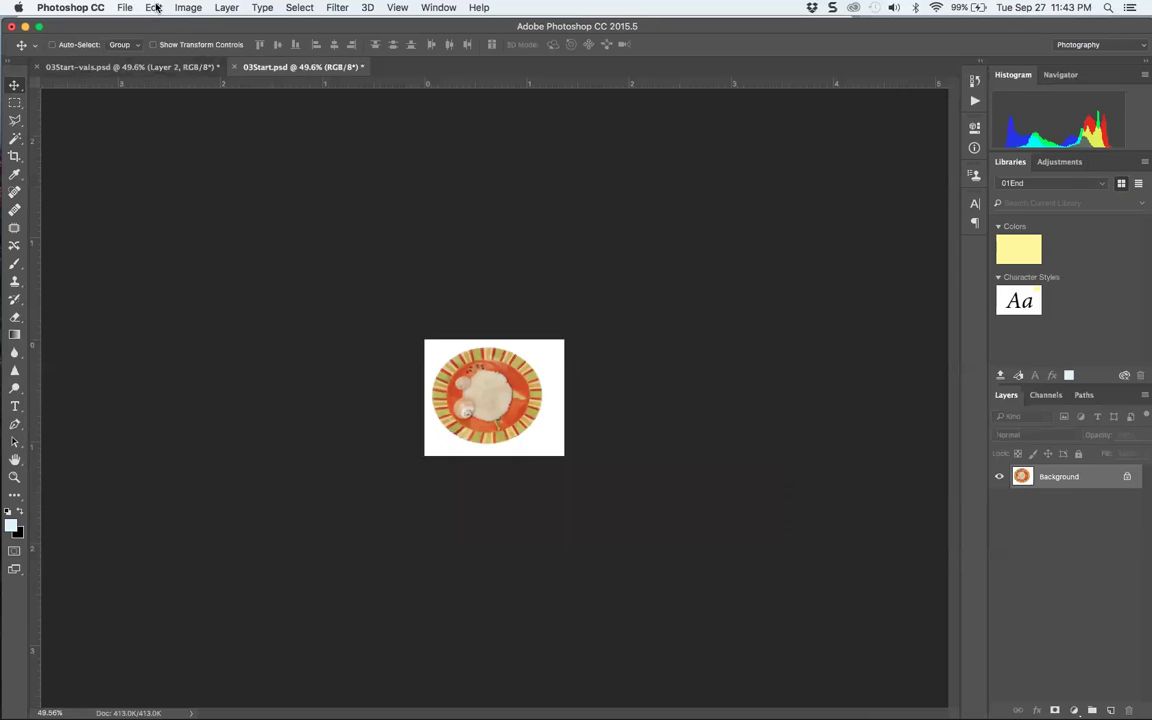
{"action": "left_click", "coordinate": [153, 8]}
{"action": "left_click", "coordinate": [160, 46]}
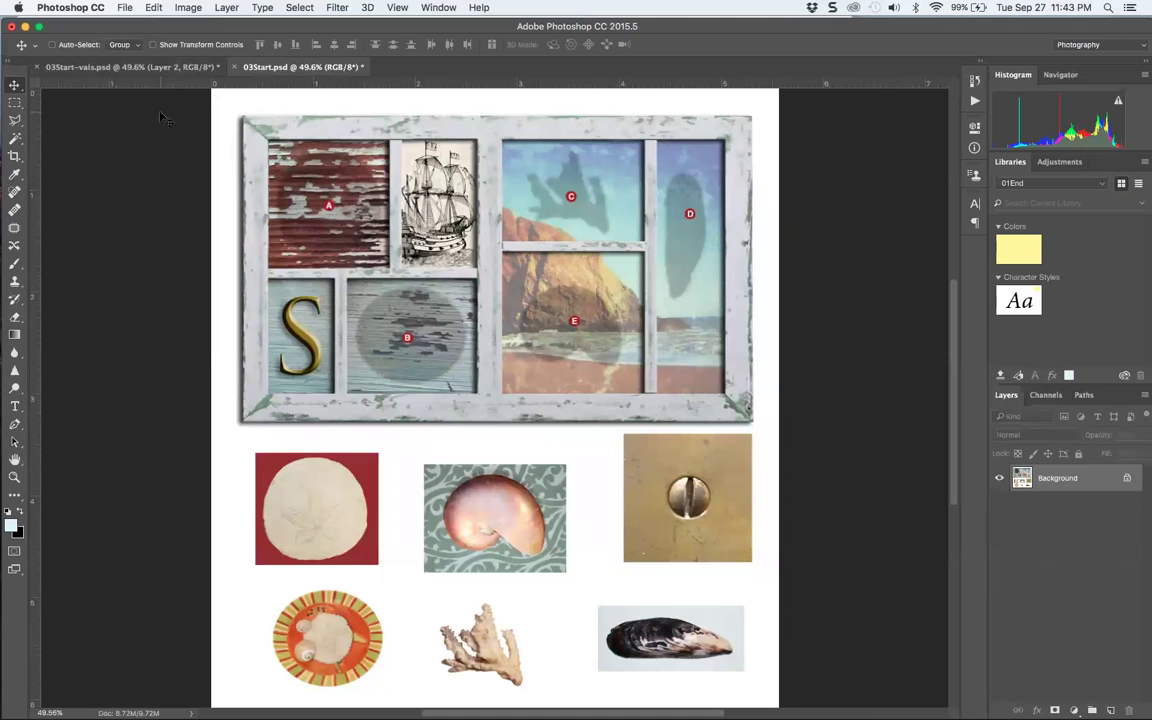
Hide Photoshop and open 03End.psd from Finder's Lesson 03 folder
{"action": "left_click", "coordinate": [25, 27]}
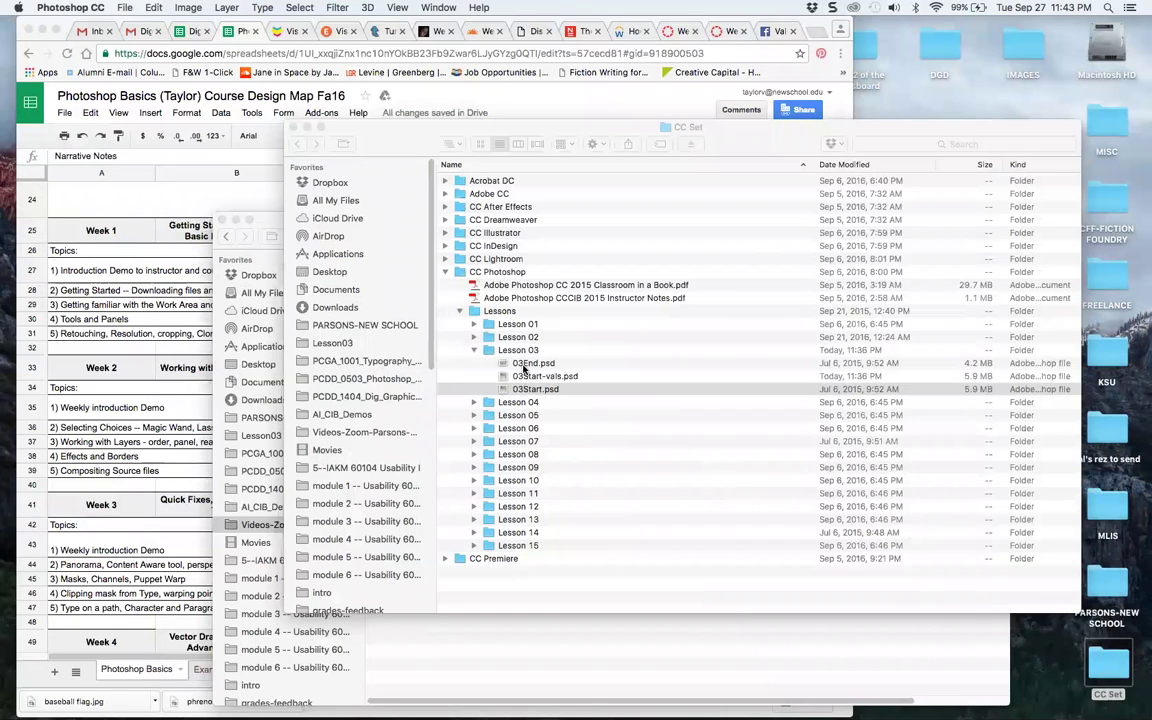
{"action": "double_click", "coordinate": [523, 365]}
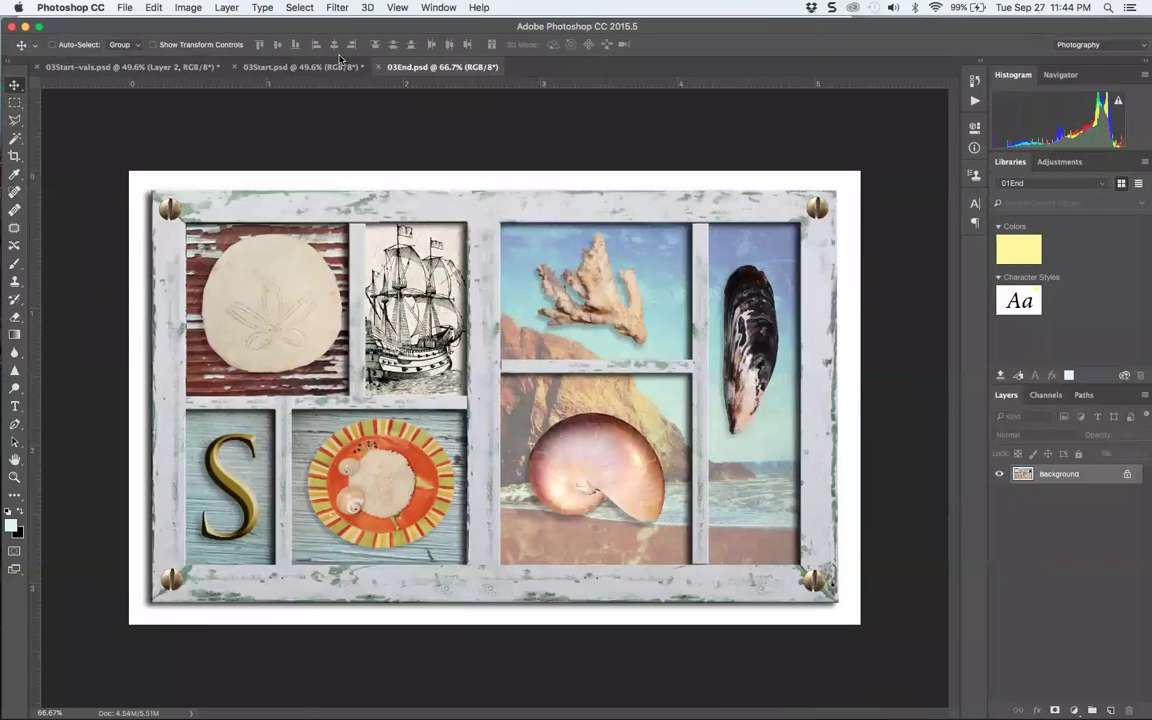
In 03Start-vals.psd, nudge the plate and move the sand dollar into the top-left pane
{"action": "left_click", "coordinate": [176, 66]}
{"action": "left_click_drag", "start_coordinate": [422, 248], "coordinate": [470, 288]}
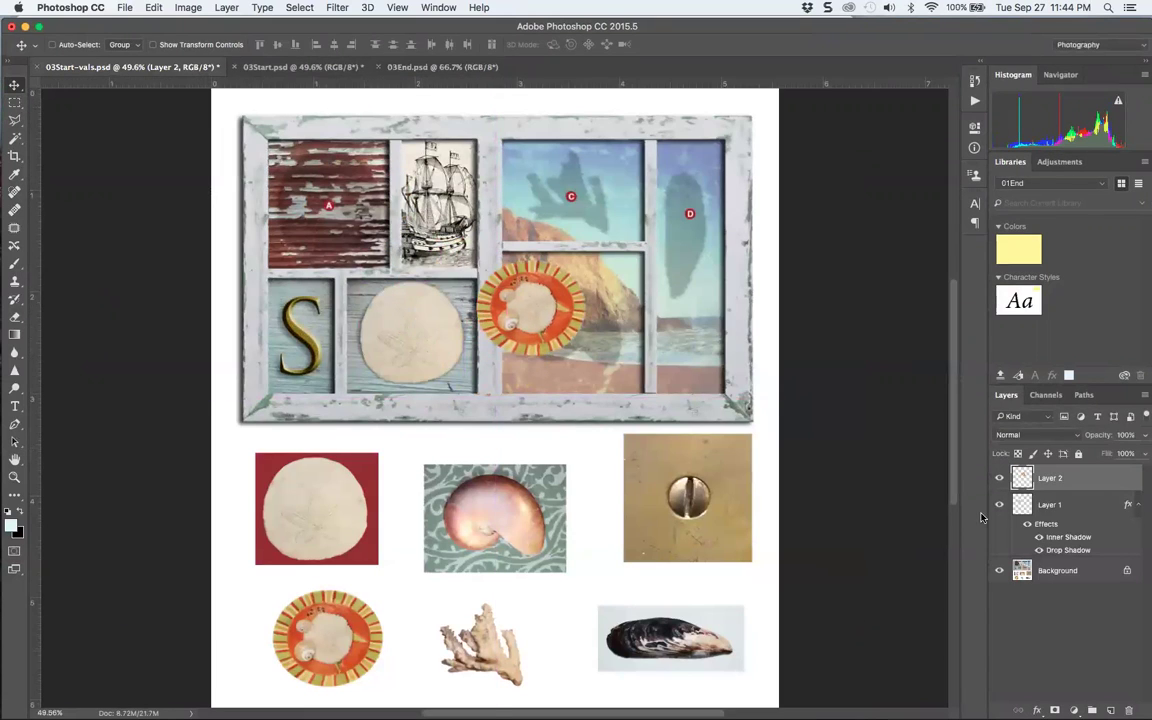
{"action": "left_click", "coordinate": [1049, 502]}
{"action": "left_click_drag", "start_coordinate": [437, 340], "coordinate": [350, 198]}
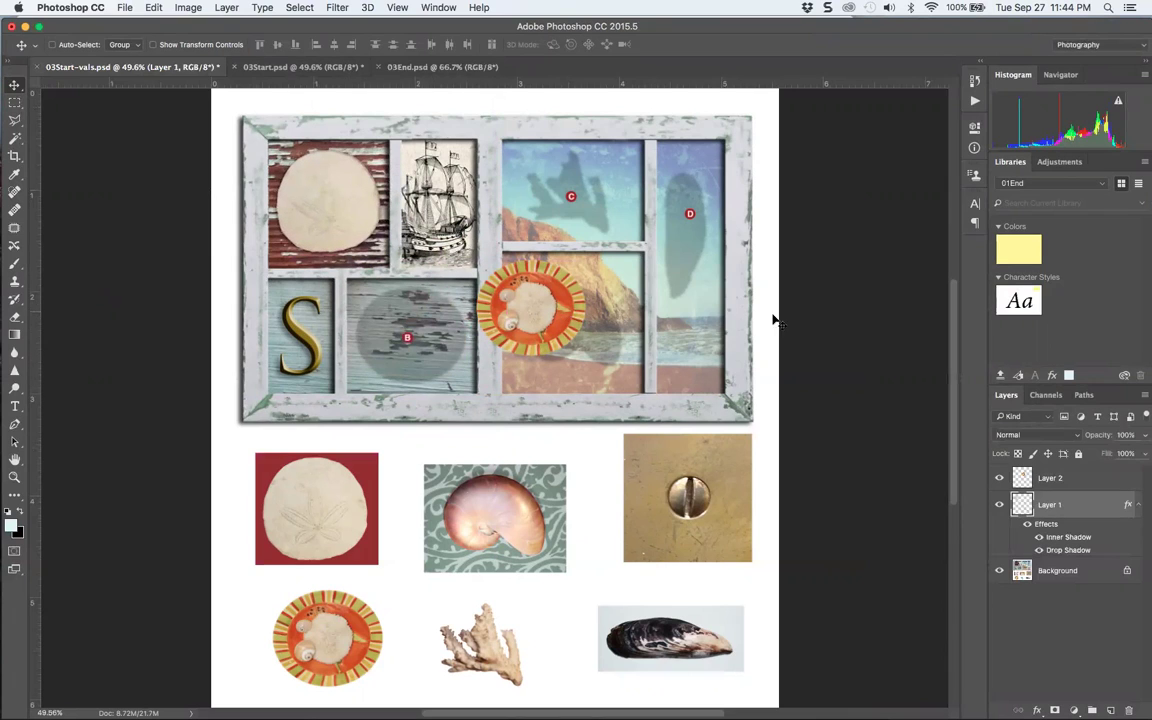
Rename the layers 'shell' and 'shell plate' and move the plate into pane B beside the S
{"action": "double_click", "coordinate": [1055, 515]}
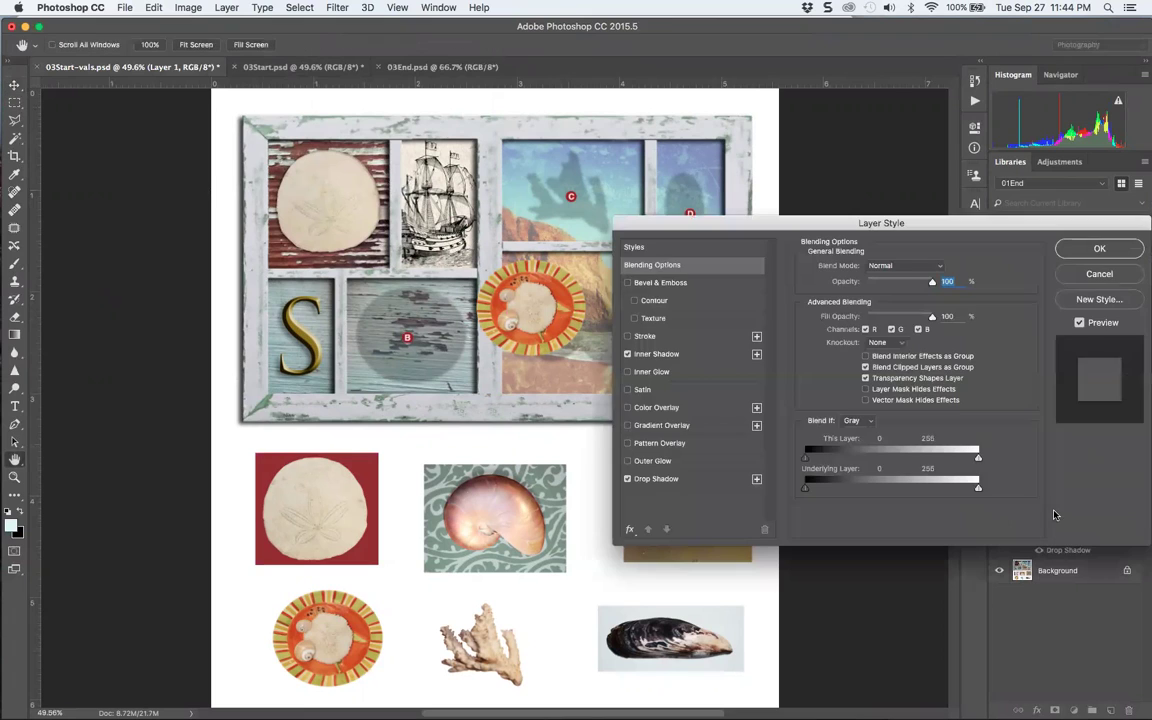
{"action": "key", "text": "Escape"}
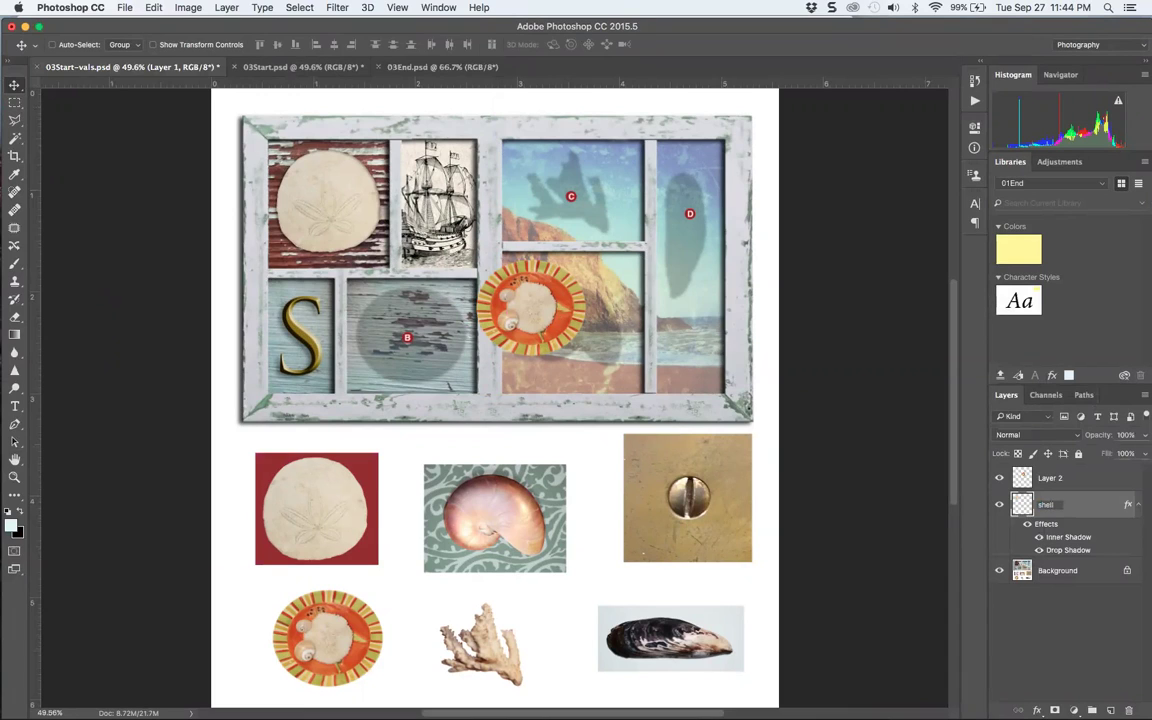
{"action": "key", "text": "Return"}
{"action": "left_click", "coordinate": [1048, 479]}
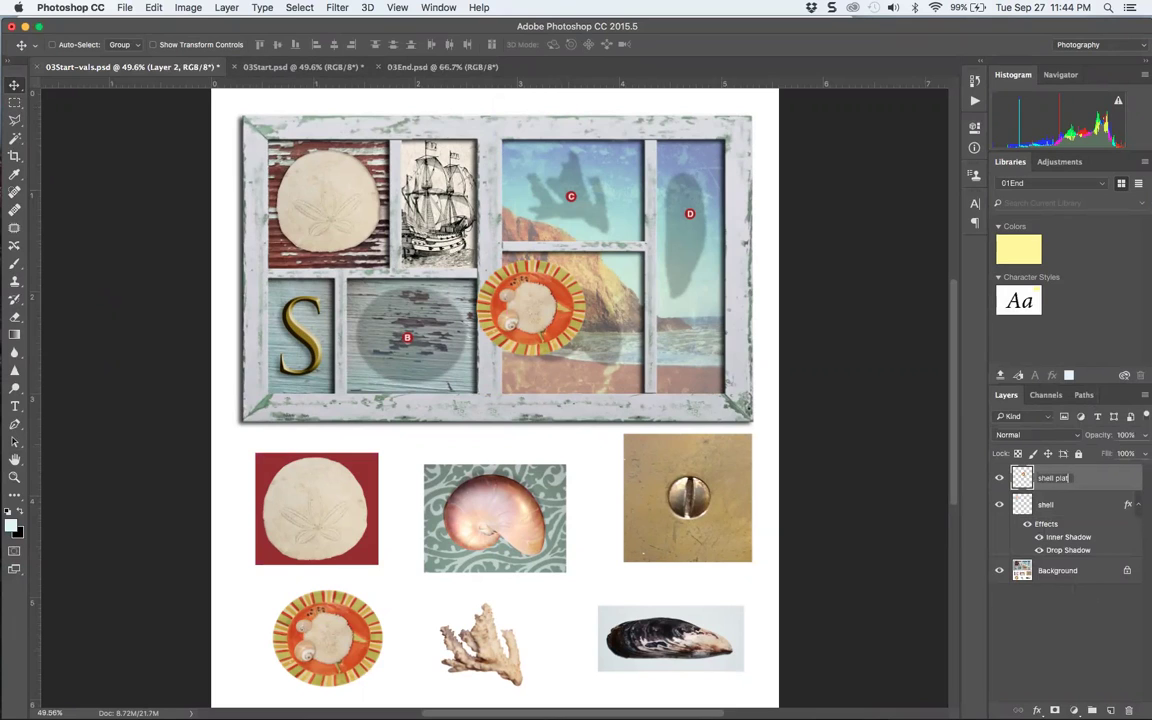
{"action": "key", "text": "Return"}
{"action": "left_click_drag", "start_coordinate": [544, 321], "coordinate": [428, 337]}
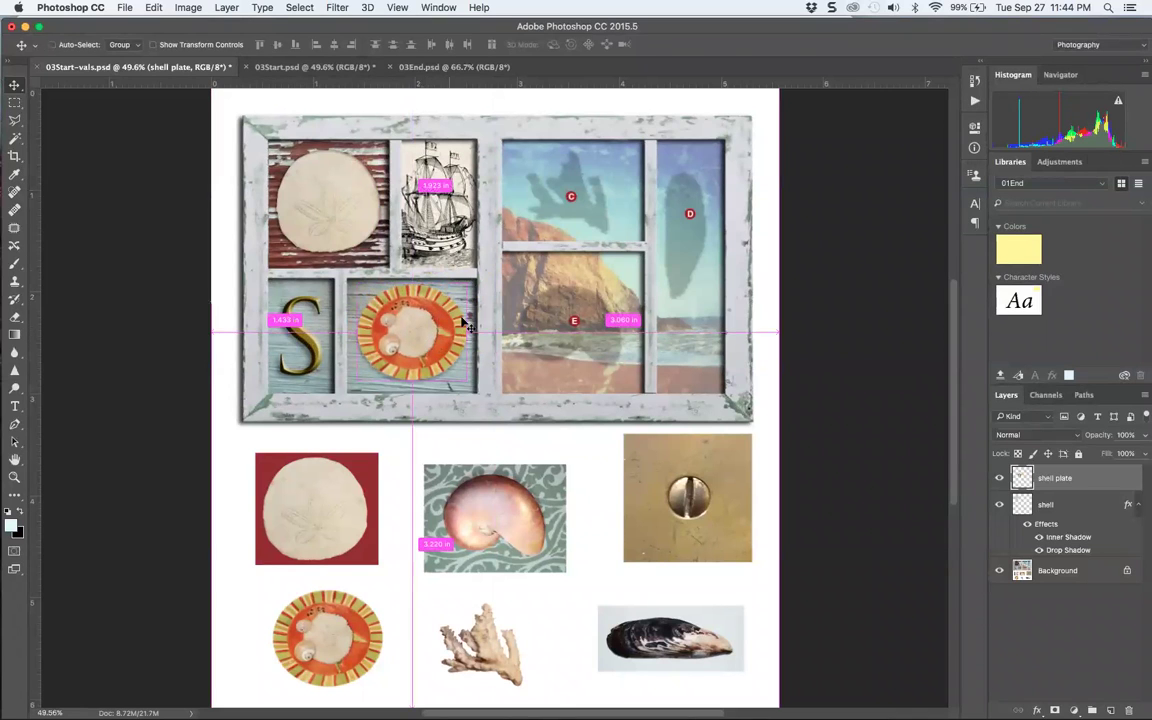
Copy the shell layer's Inner Shadow and Drop Shadow style and paste it onto the shell plate layer
{"action": "key", "text": "super+plus"}
{"action": "key", "text": "super+plus"}
{"action": "key", "text": "super+plus"}
{"action": "key", "text": "super+plus"}
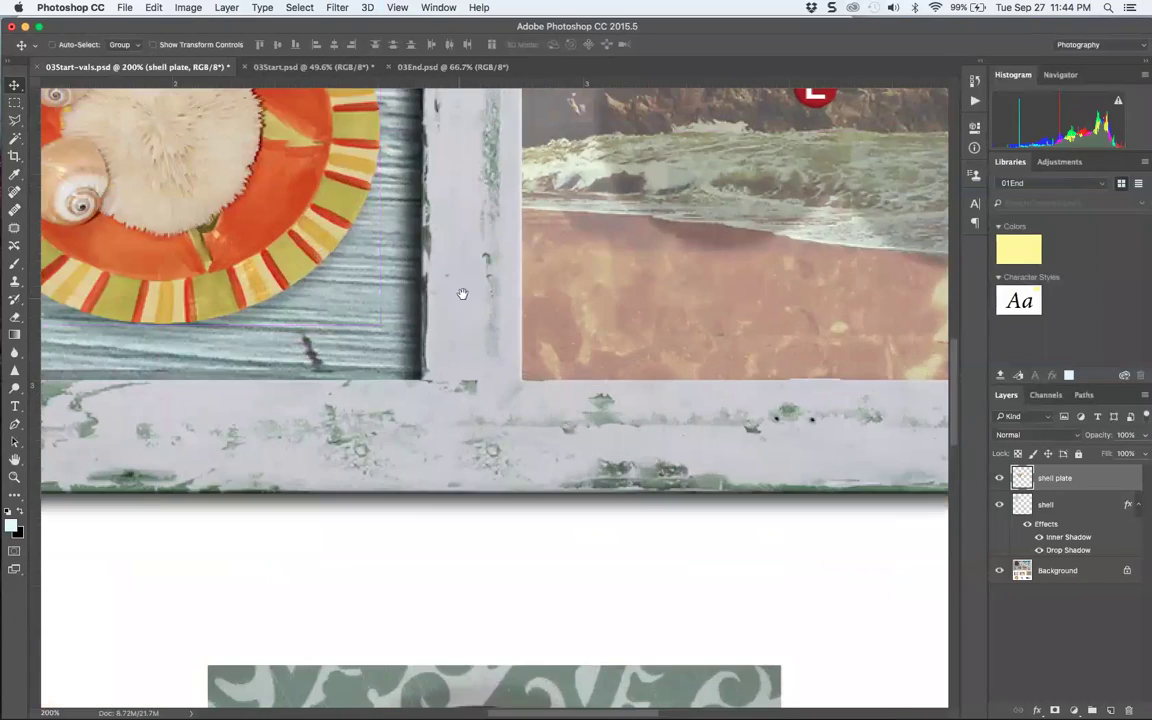
{"action": "left_click_drag", "start_coordinate": [454, 313], "coordinate": [514, 435]}
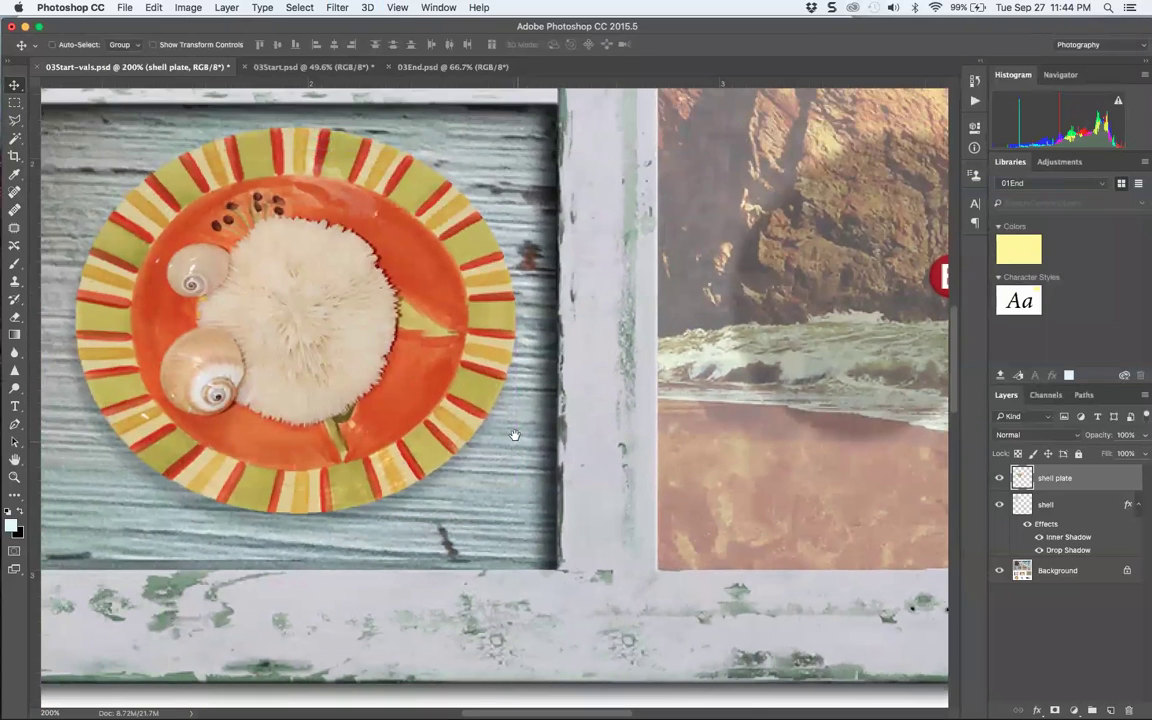
{"action": "left_click", "coordinate": [1103, 511]}
{"action": "right_click", "coordinate": [1103, 511]}
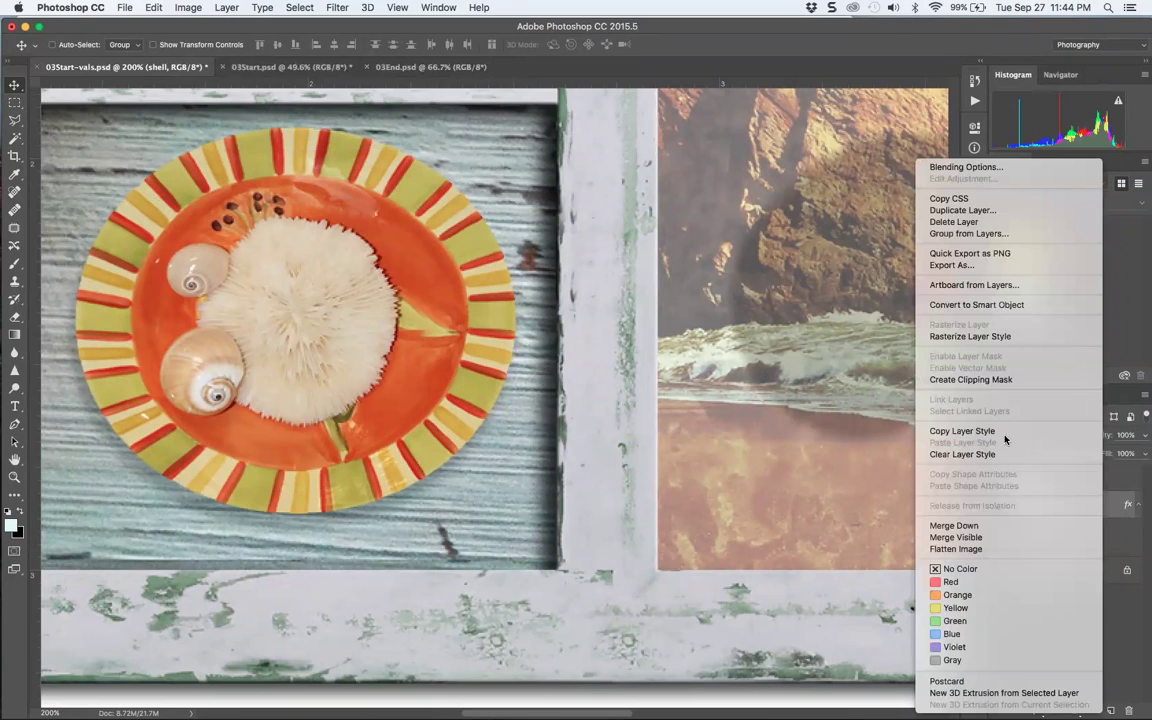
{"action": "left_click", "coordinate": [1004, 432]}
{"action": "left_click", "coordinate": [1084, 488]}
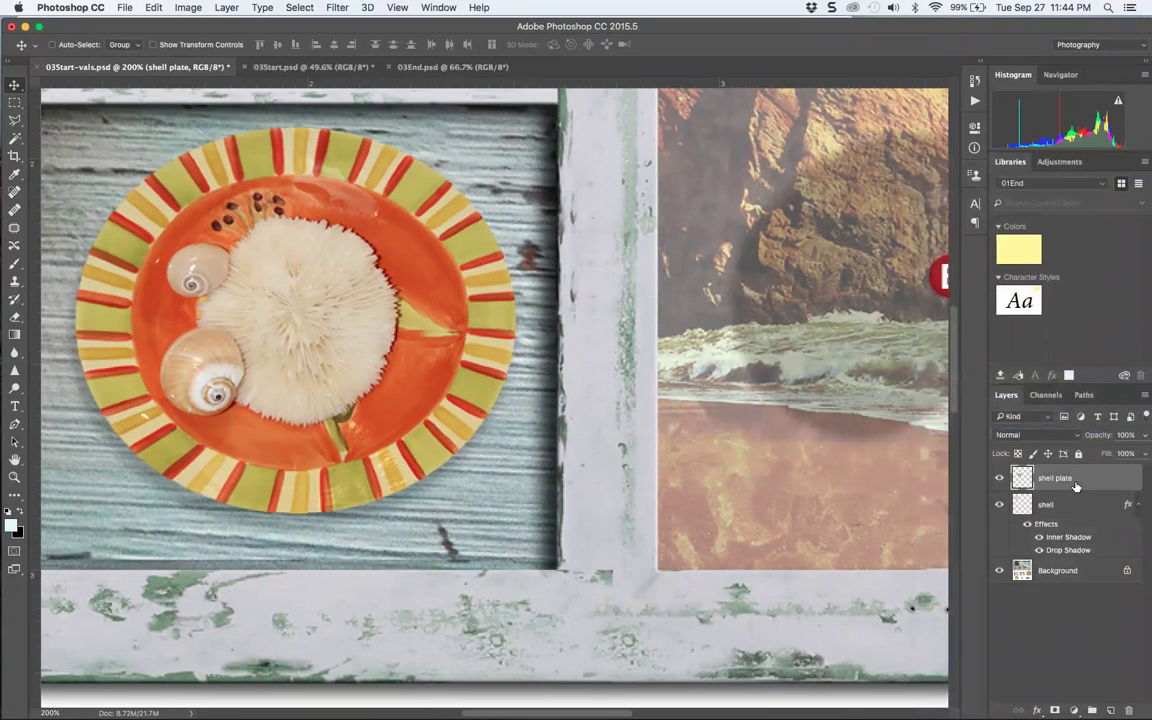
{"action": "right_click", "coordinate": [1076, 486]}
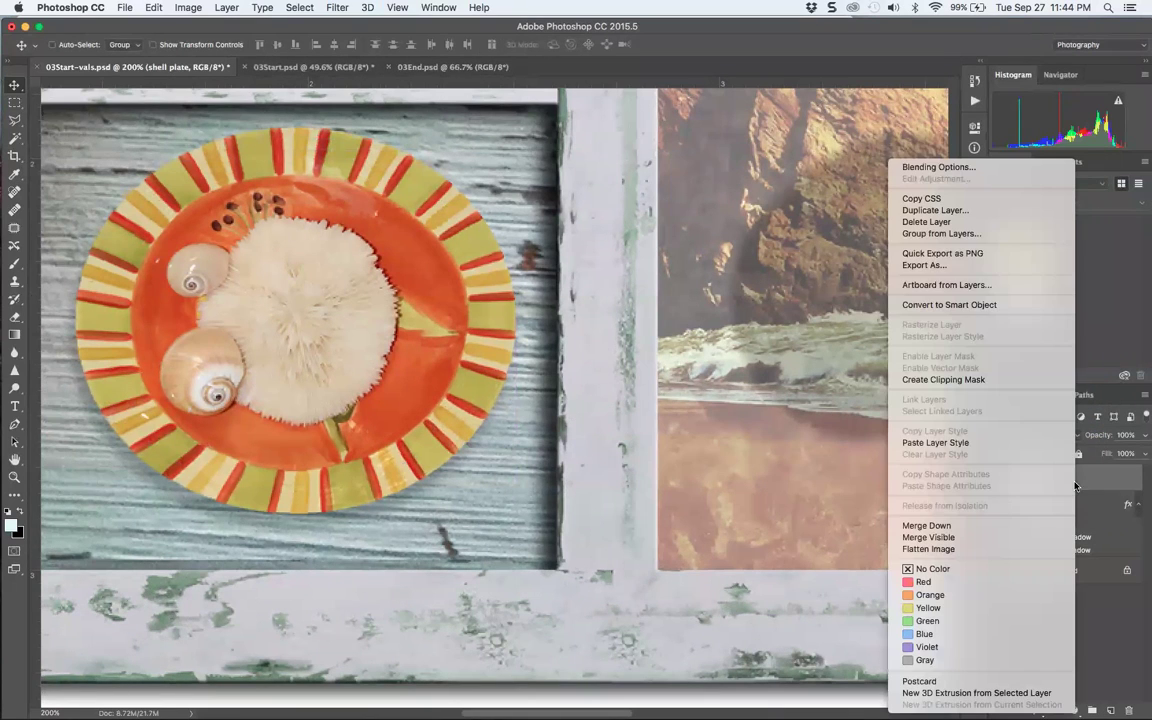
{"action": "left_click", "coordinate": [979, 443]}
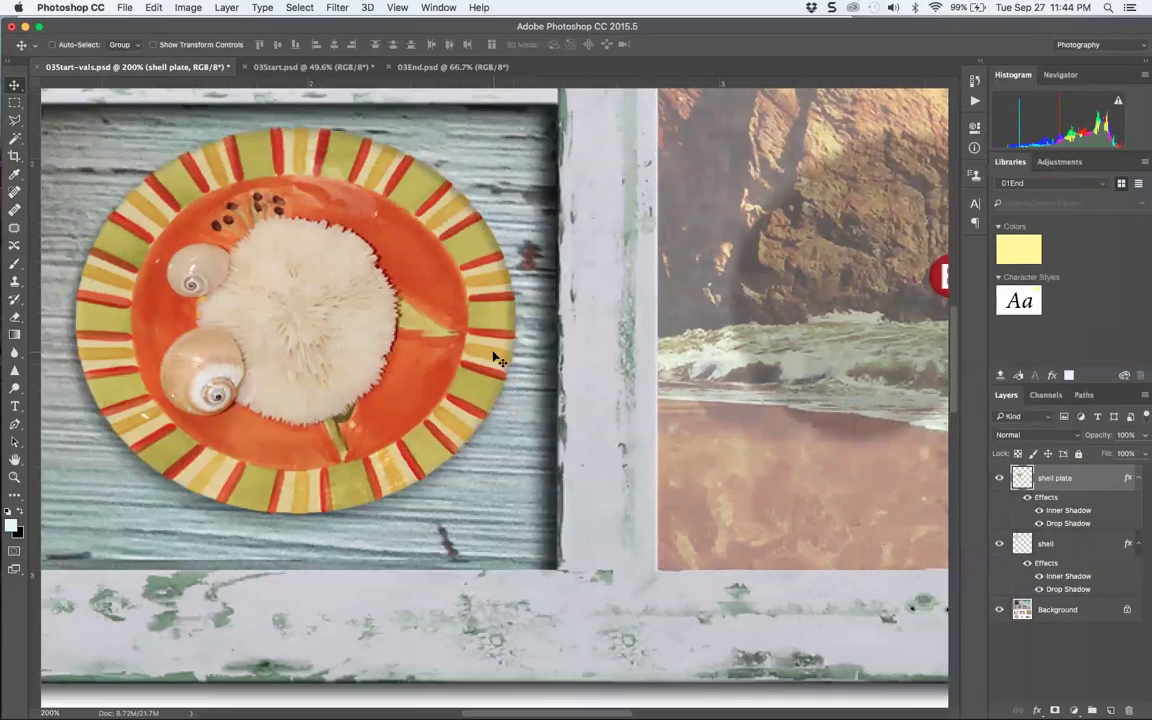
Save the collage with maximum compatibility, then switch to the 03Start.psd document
{"action": "key", "text": "super+minus"}
{"action": "key", "text": "super+minus"}
{"action": "key", "text": "super+minus"}
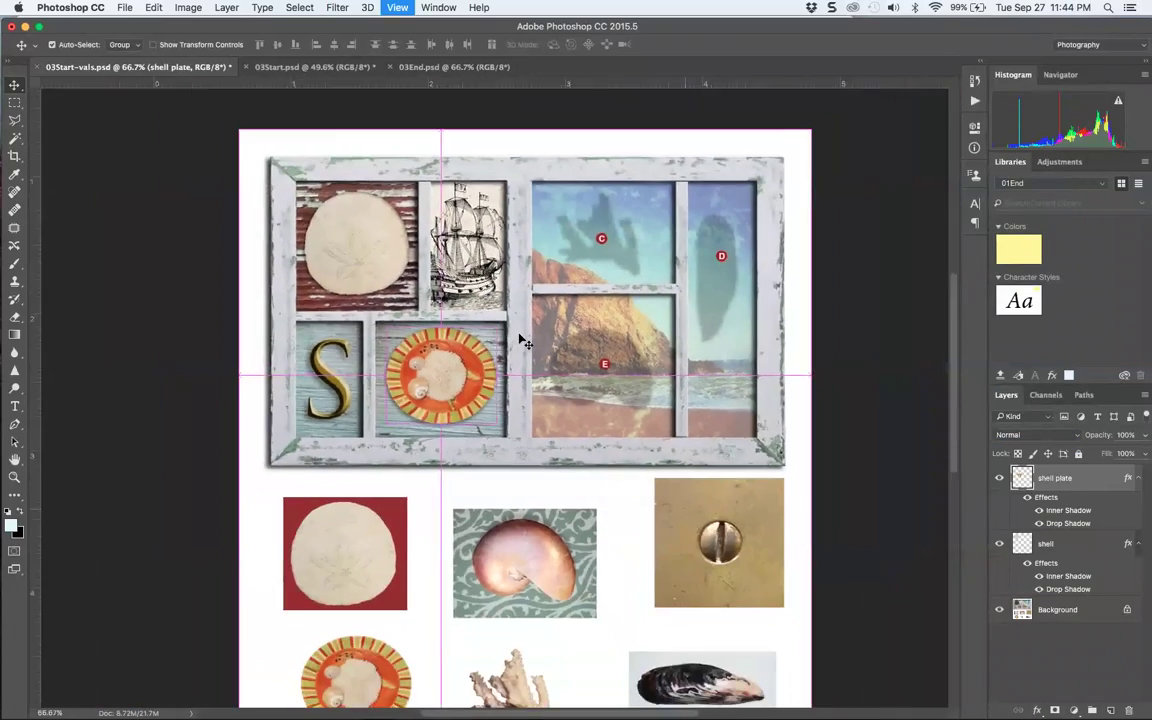
{"action": "key", "text": "super+plus"}
{"action": "key", "text": "super+plus"}
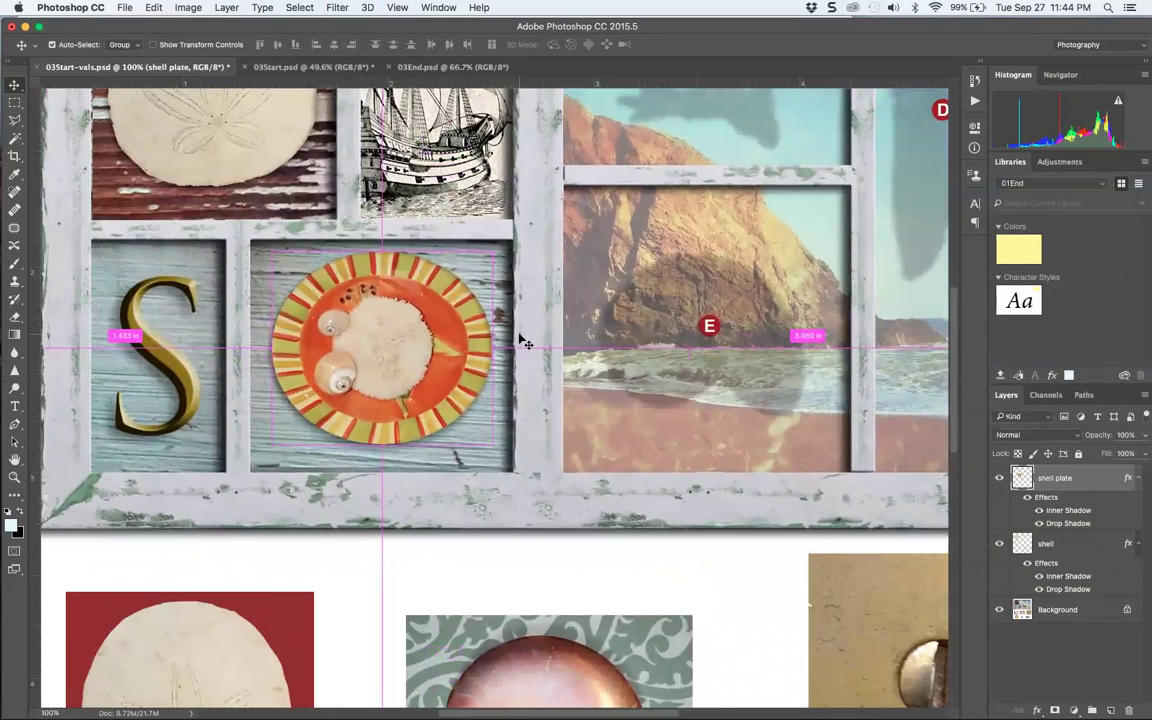
{"action": "key", "text": "super+minus"}
{"action": "key", "text": "super+s"}
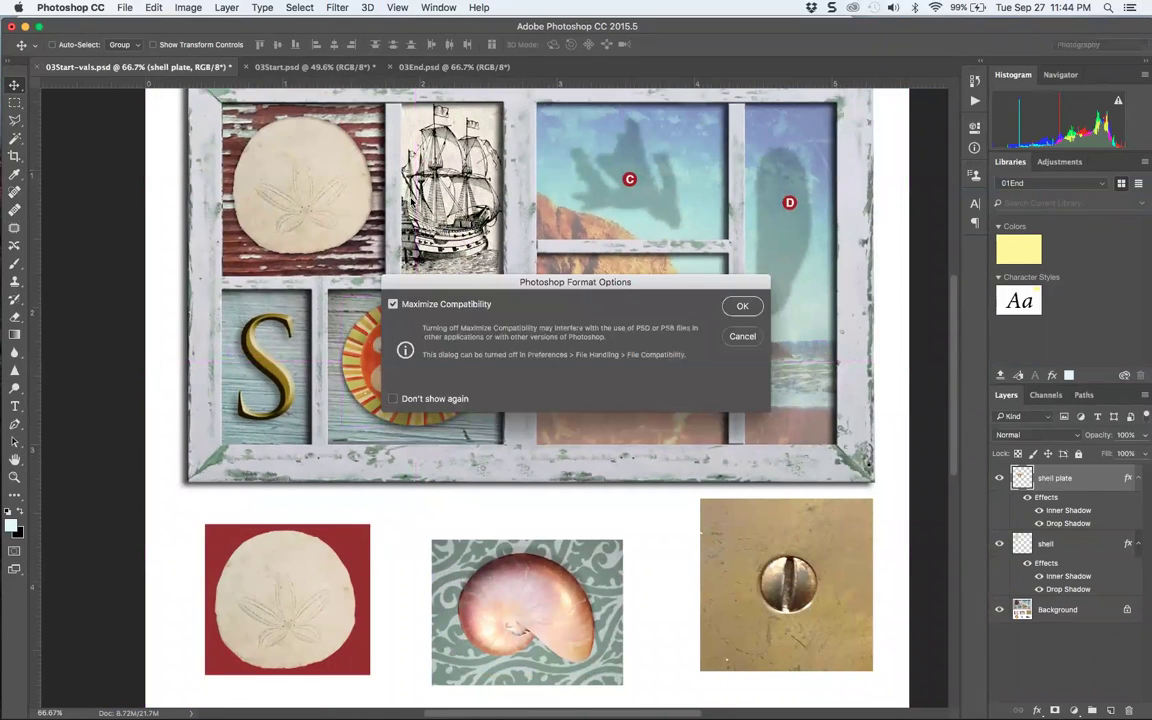
{"action": "left_click", "coordinate": [741, 308]}
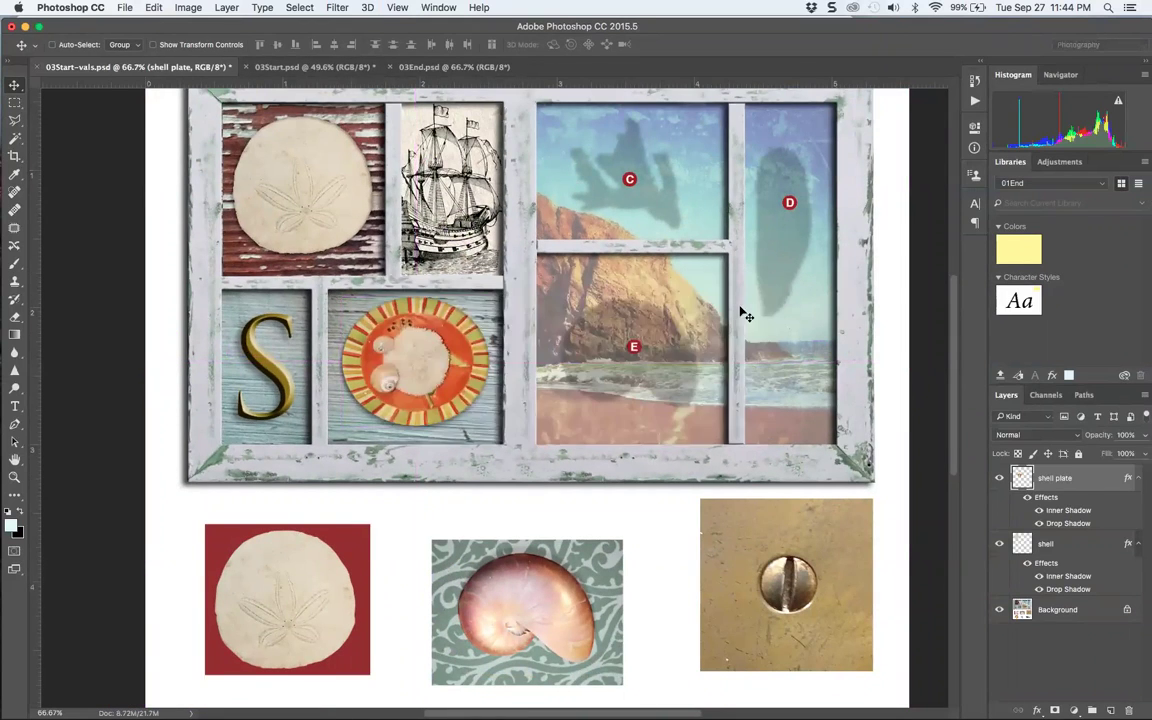
{"action": "left_click_drag", "start_coordinate": [665, 525], "coordinate": [627, 352]}
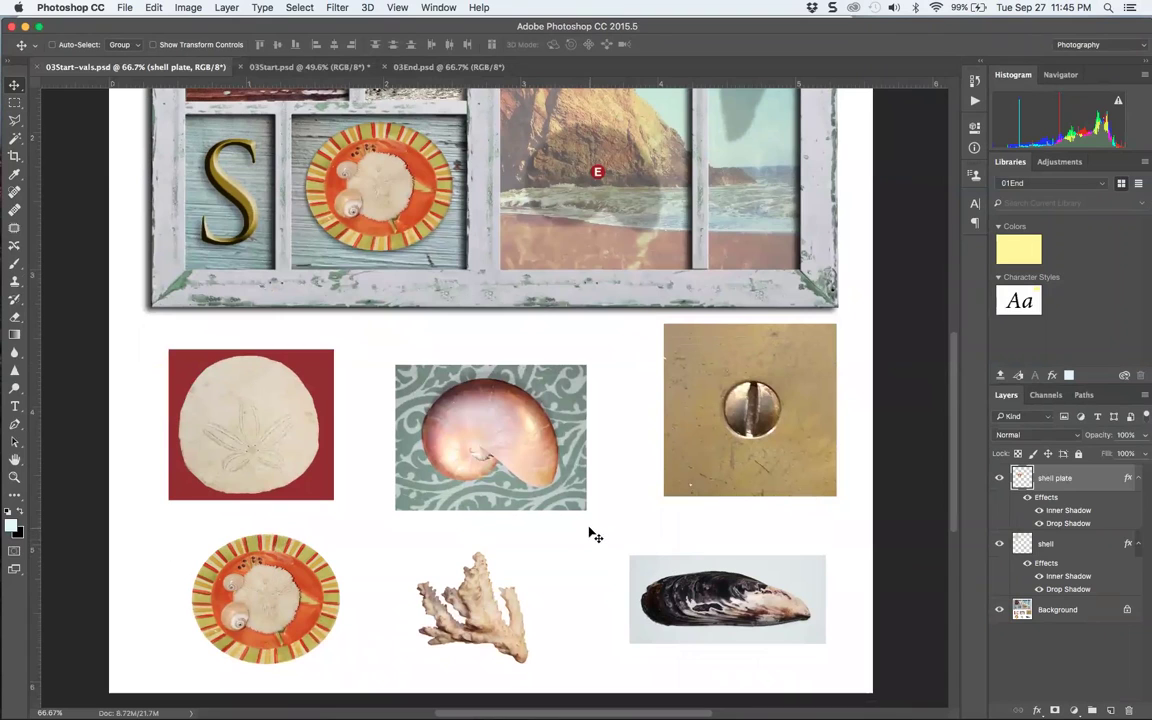
{"action": "left_click", "coordinate": [318, 68]}
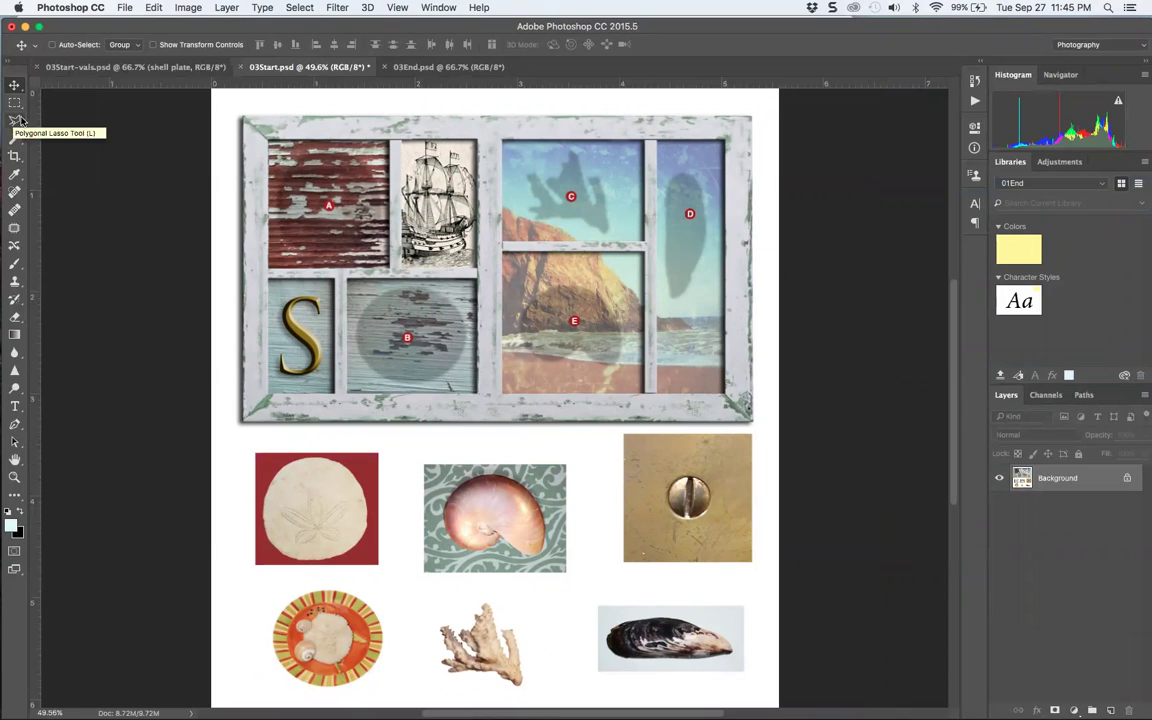
Crop 03Start.psd to the nautilus shell picture, adjusting the top and bottom edges
{"action": "key", "text": "super+equal"}
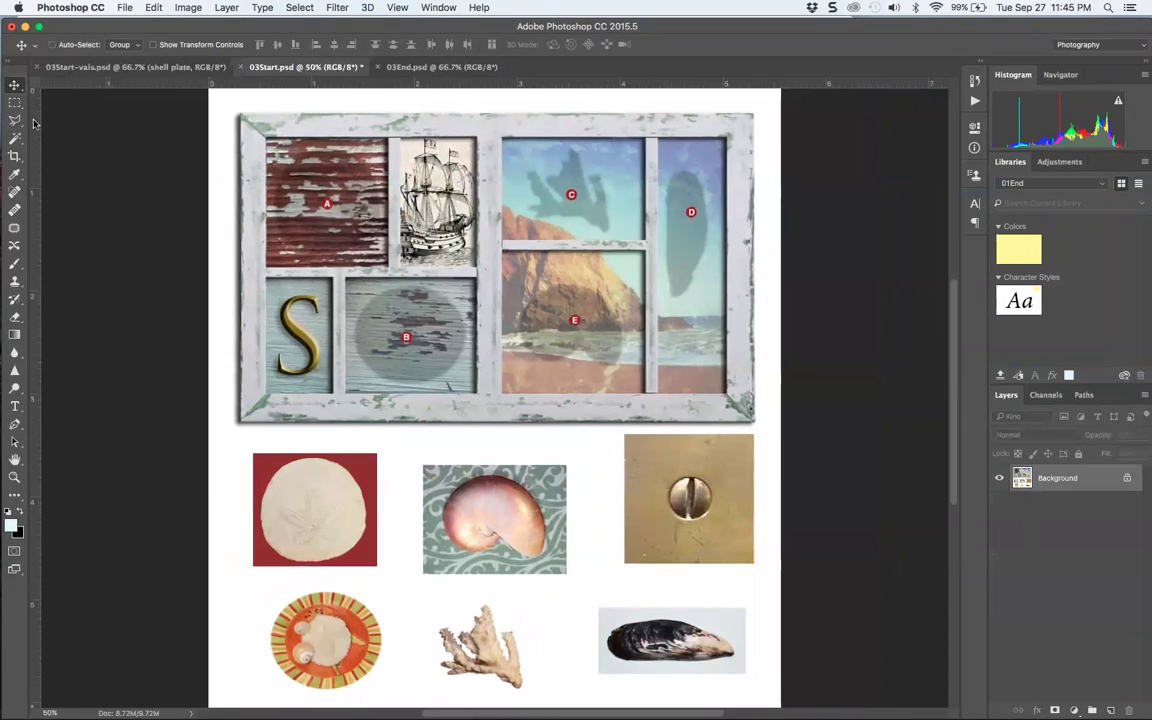
{"action": "left_click", "coordinate": [16, 157]}
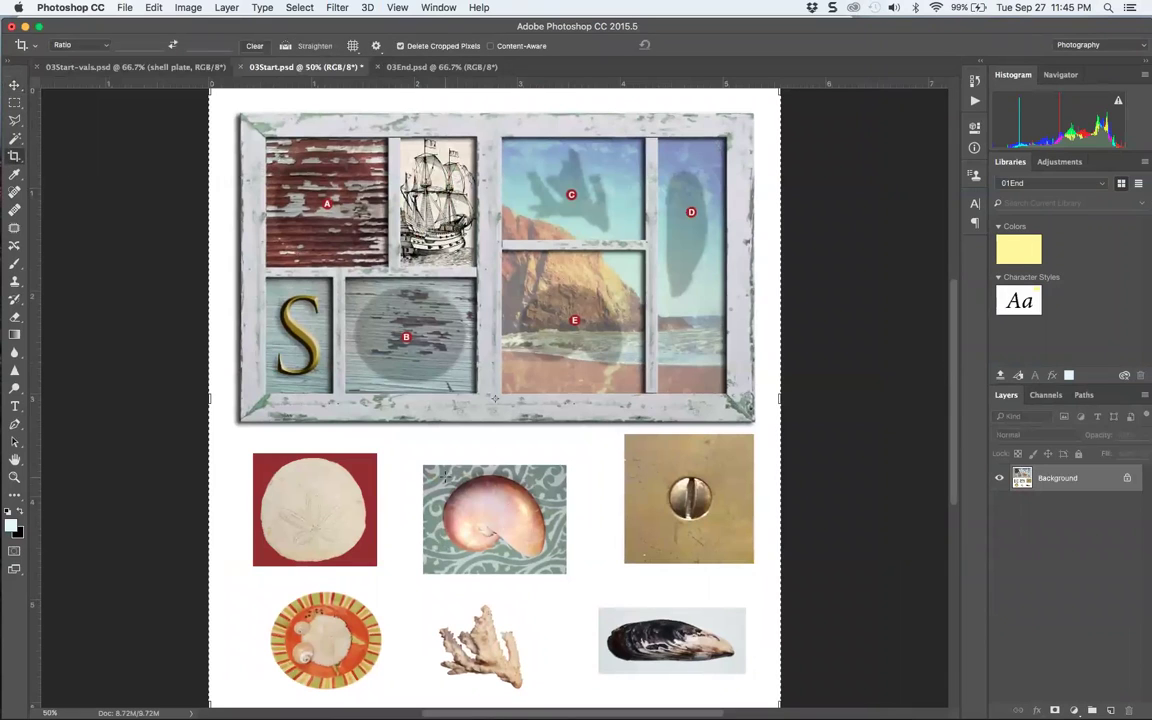
{"action": "left_click_drag", "start_coordinate": [423, 462], "coordinate": [565, 572]}
{"action": "left_click_drag", "start_coordinate": [493, 341], "coordinate": [495, 346]}
{"action": "left_click_drag", "start_coordinate": [493, 444], "coordinate": [497, 444]}
{"action": "key", "text": "Return"}
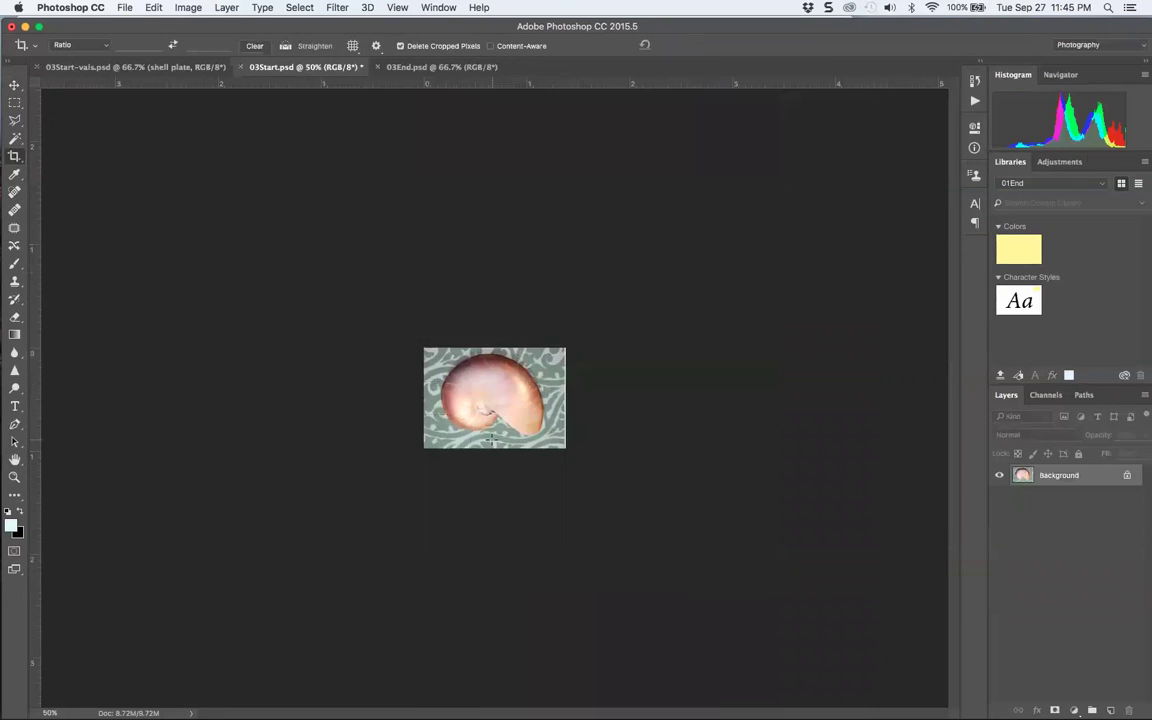
Select the patterned background around the shell with the Quick Selection Tool
{"action": "key", "text": "super+equal"}
{"action": "key", "text": "super+equal"}
{"action": "key", "text": "super+equal"}
{"action": "key", "text": "super+equal"}
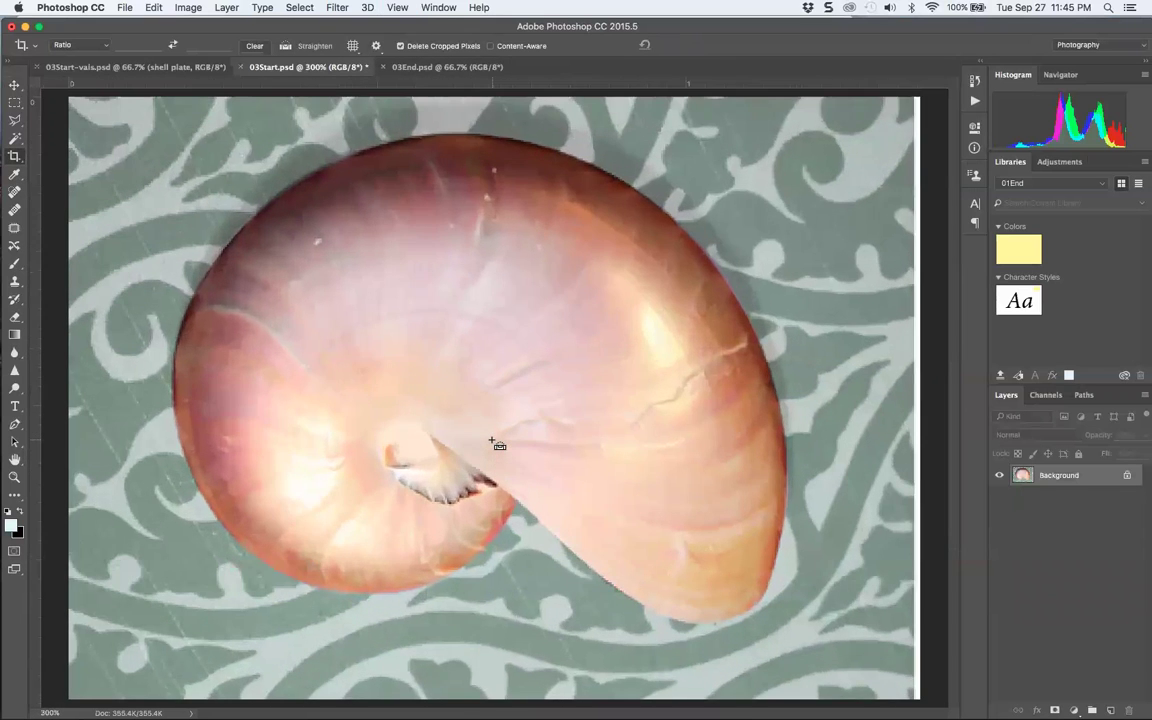
{"action": "key", "text": "super+minus"}
{"action": "left_click_drag", "start_coordinate": [14, 138], "coordinate": [66, 125]}
{"action": "mouse_move", "coordinate": [232, 430]}
{"action": "left_mouse_down"}
{"action": "mouse_move", "coordinate": [255, 275]}
{"action": "mouse_move", "coordinate": [320, 230]}
{"action": "mouse_move", "coordinate": [441, 221]}
{"action": "mouse_move", "coordinate": [474, 200]}
{"action": "mouse_move", "coordinate": [459, 216]}
{"action": "mouse_move", "coordinate": [352, 216]}
{"action": "mouse_move", "coordinate": [490, 195]}
{"action": "mouse_move", "coordinate": [669, 244]}
{"action": "mouse_move", "coordinate": [748, 368]}
{"action": "mouse_move", "coordinate": [741, 508]}
{"action": "mouse_move", "coordinate": [658, 558]}
{"action": "mouse_move", "coordinate": [656, 579]}
{"action": "mouse_move", "coordinate": [502, 540]}
{"action": "mouse_move", "coordinate": [393, 555]}
{"action": "mouse_move", "coordinate": [319, 548]}
{"action": "mouse_move", "coordinate": [247, 499]}
{"action": "mouse_move", "coordinate": [231, 440]}
{"action": "mouse_move", "coordinate": [301, 257]}
{"action": "mouse_move", "coordinate": [419, 185]}
{"action": "left_mouse_up"}
{"action": "key", "text": "super+equal"}
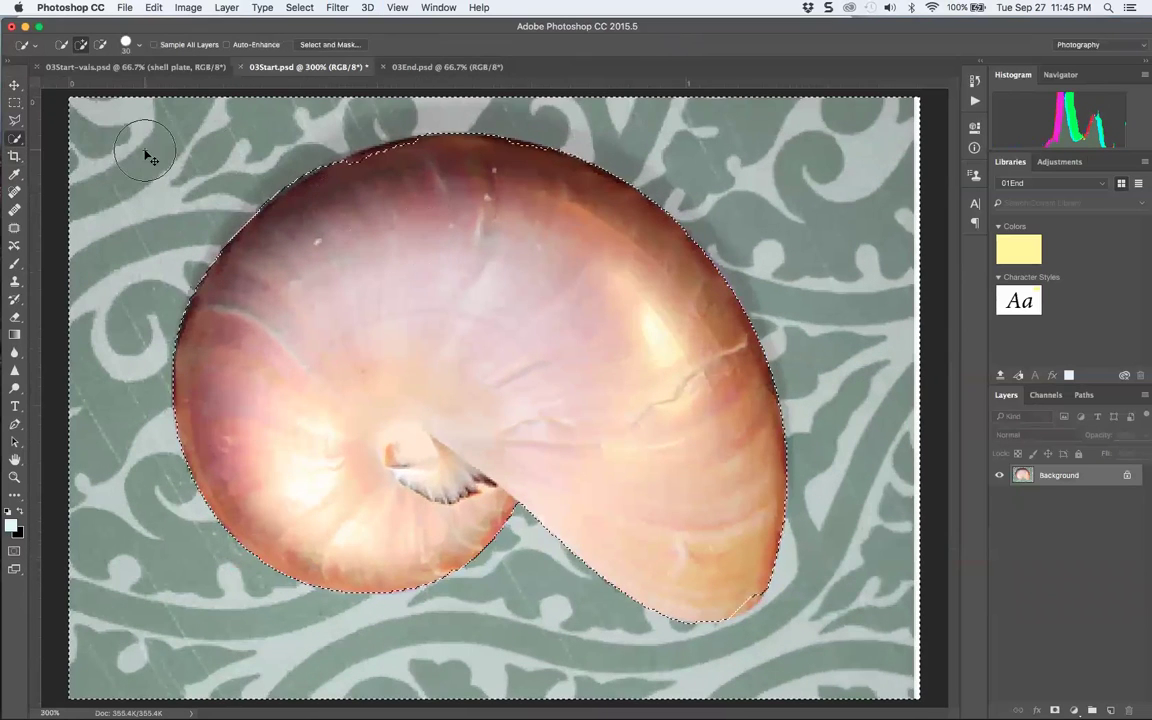
{"action": "right_click", "coordinate": [15, 138]}
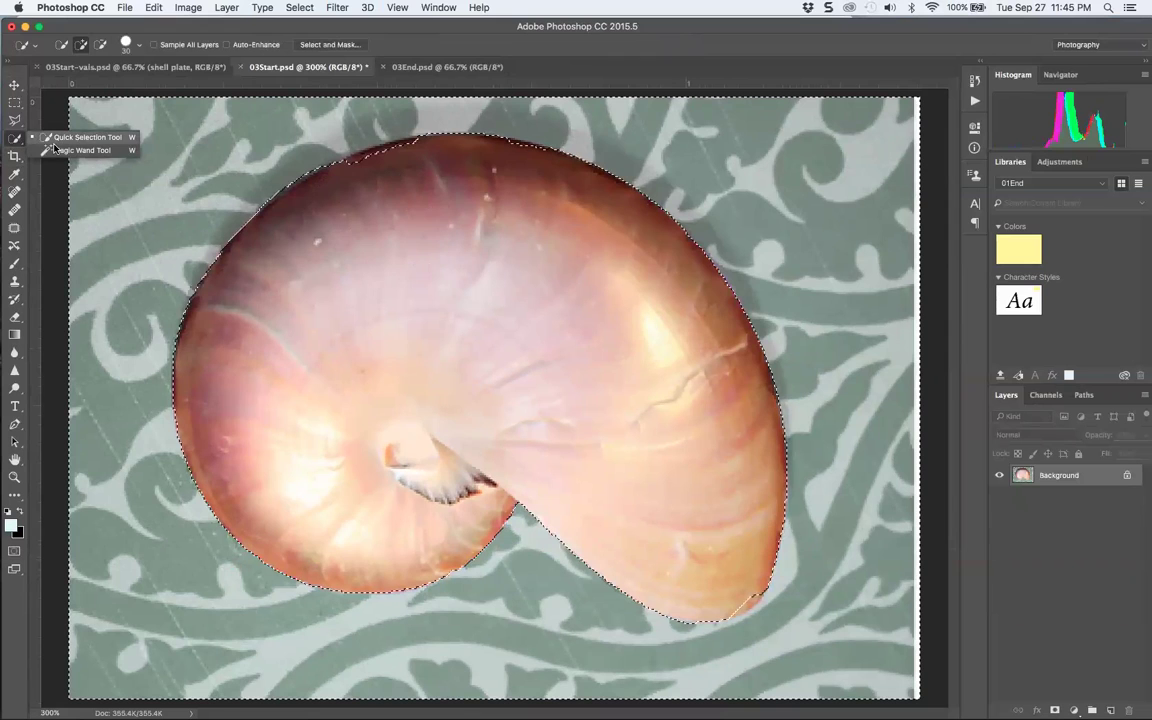
{"action": "left_click", "coordinate": [57, 150]}
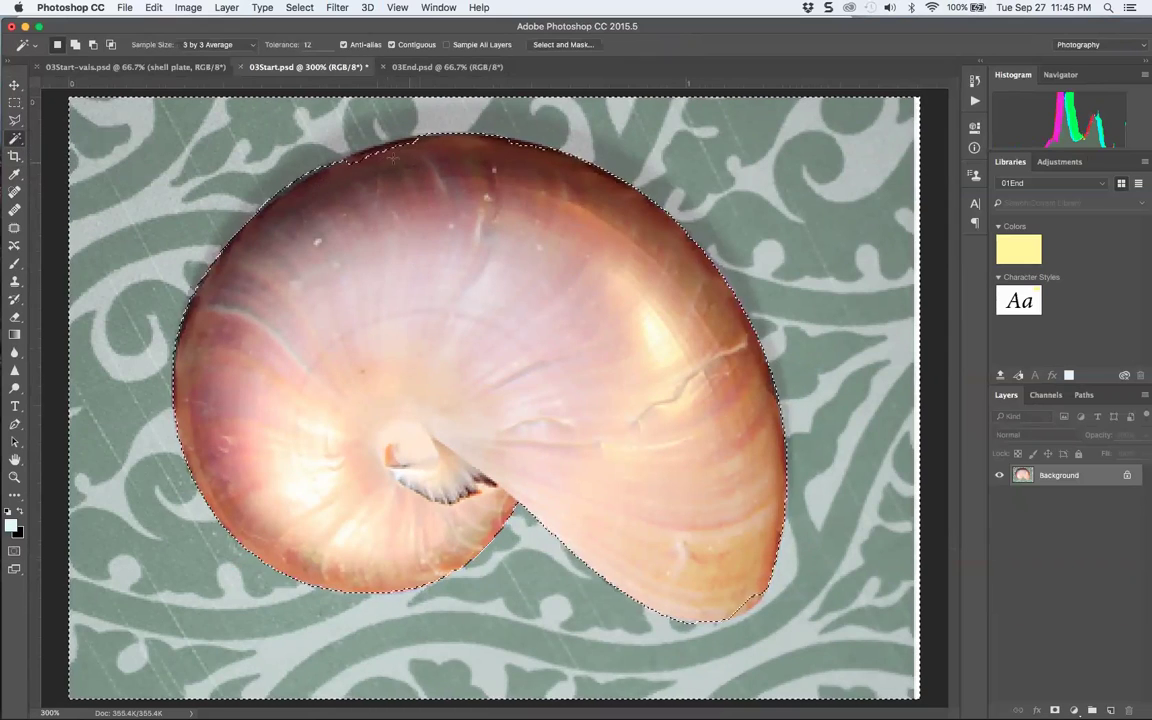
{"action": "left_click", "coordinate": [93, 44]}
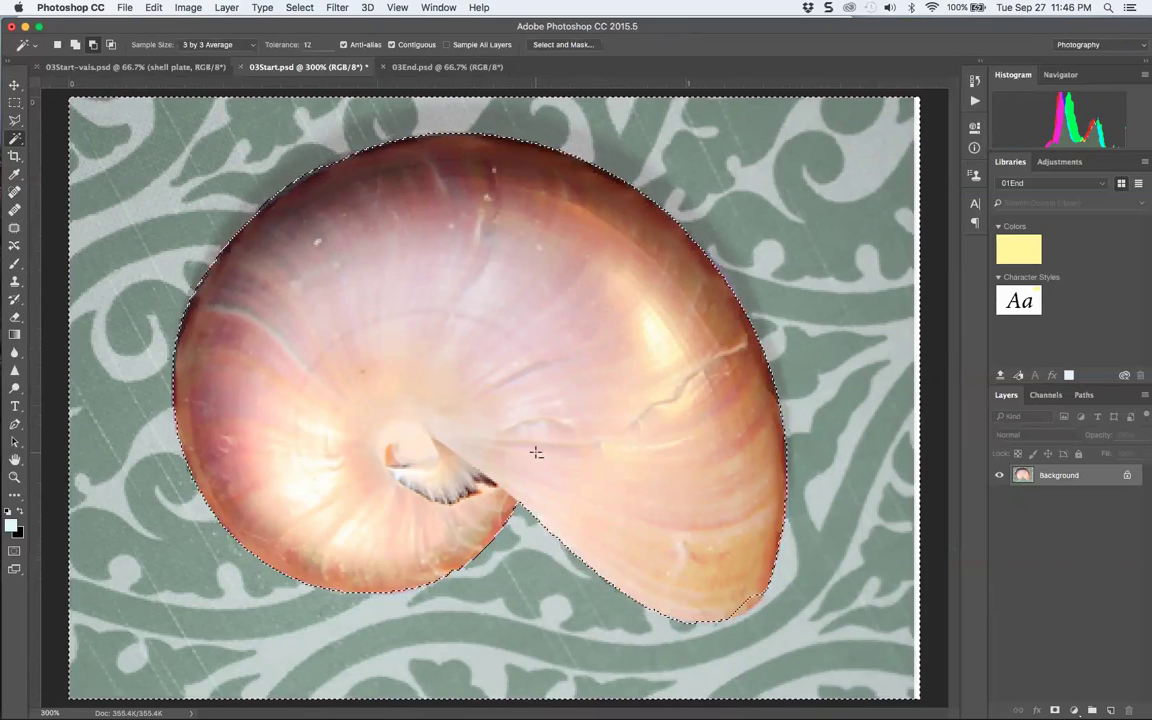
{"action": "key", "text": "alt"}
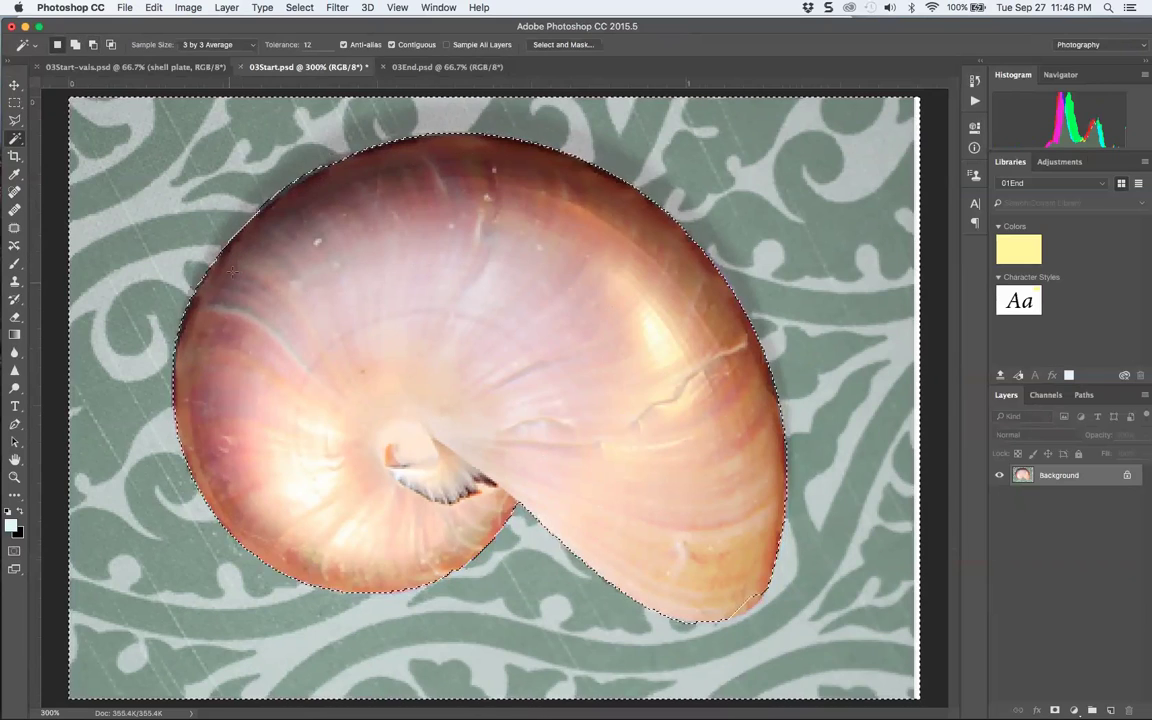
{"action": "key", "text": "alt"}
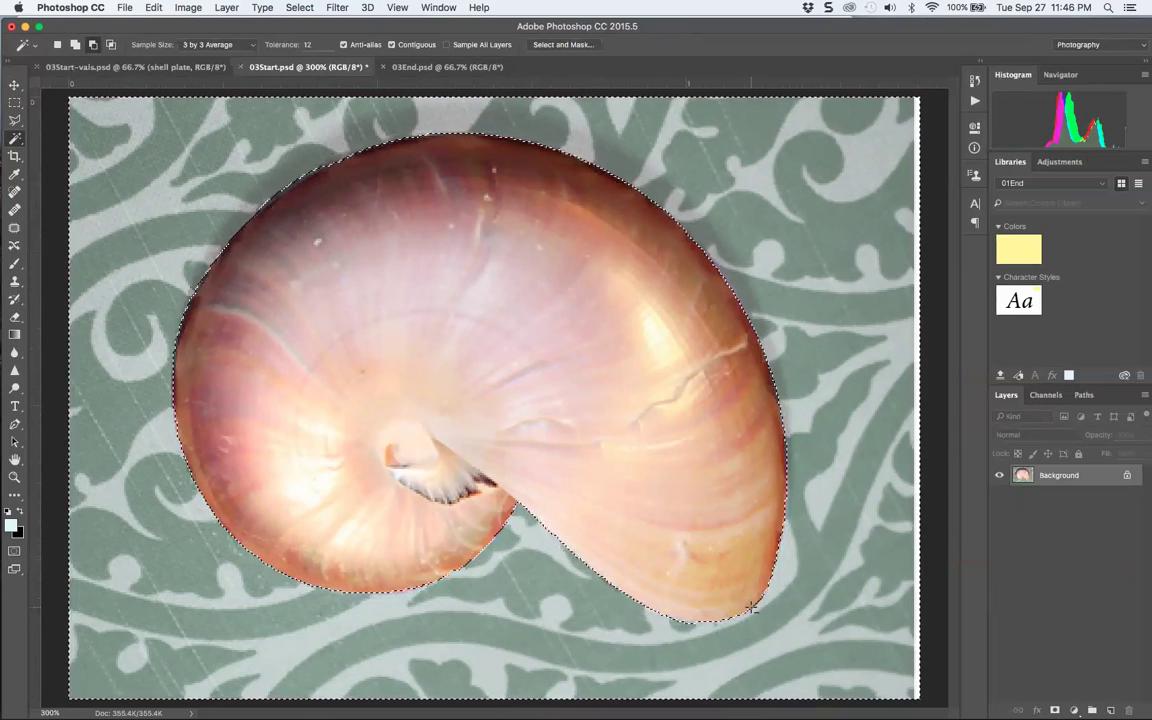
{"action": "key", "text": "alt"}
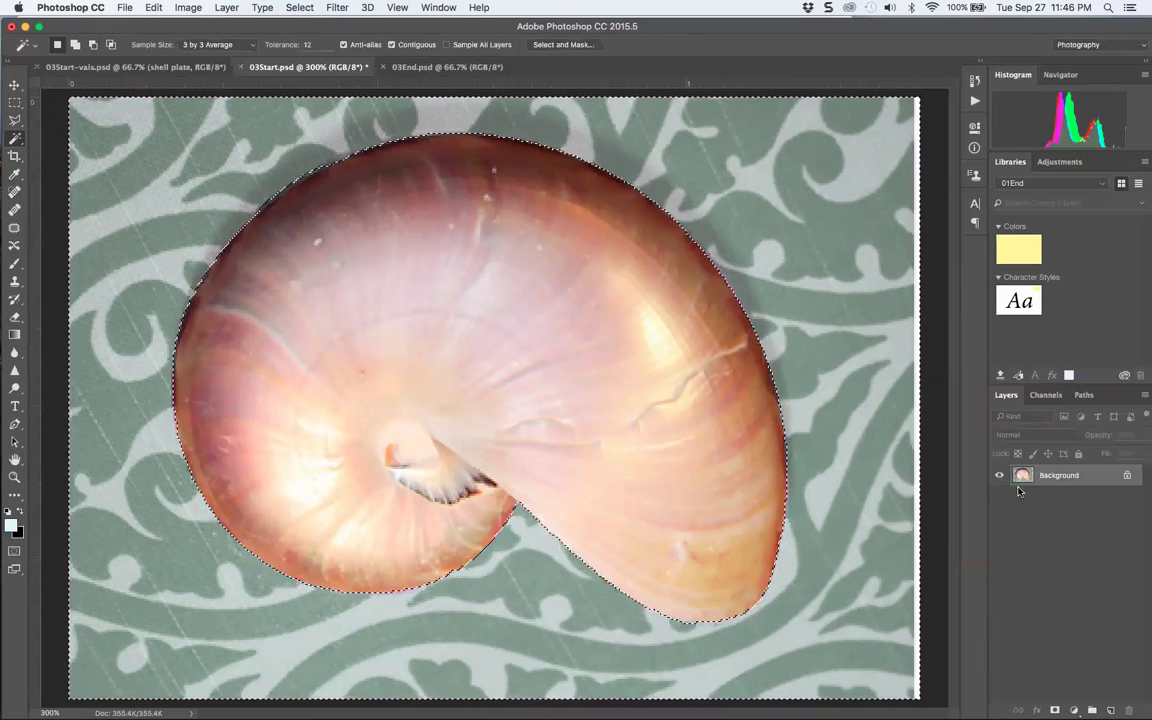
{"action": "left_click", "coordinate": [1040, 394]}
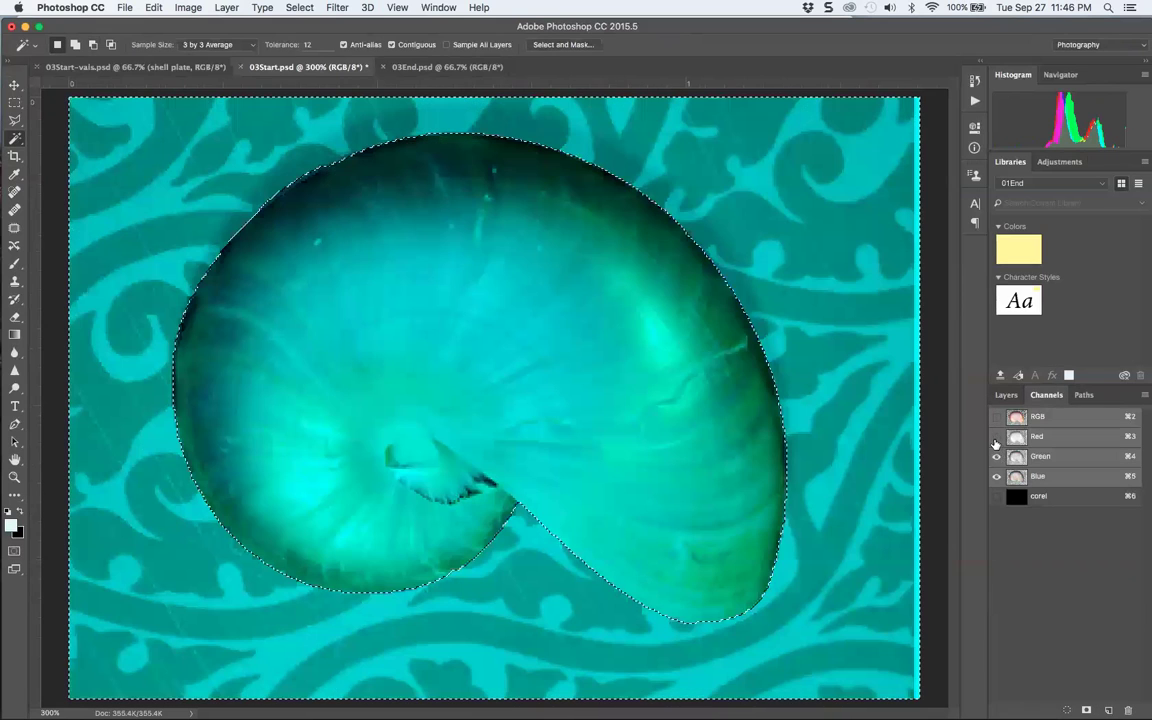
{"action": "left_click", "coordinate": [996, 437]}
{"action": "left_click", "coordinate": [996, 437]}
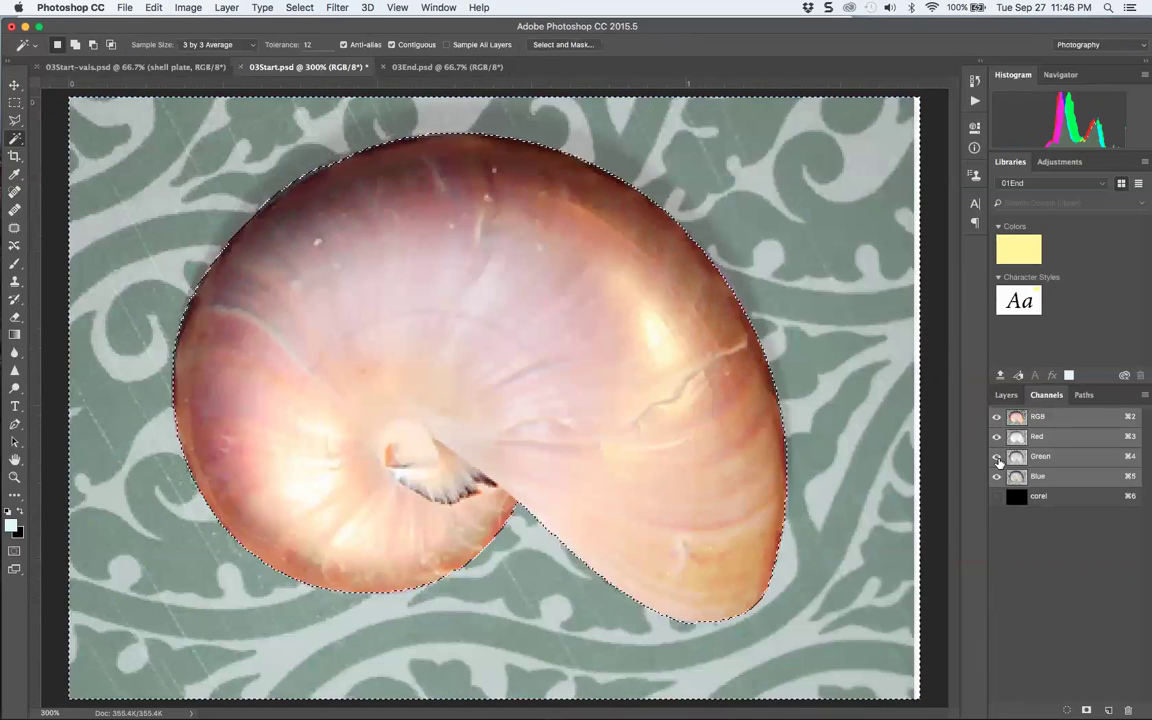
{"action": "left_click", "coordinate": [996, 456]}
{"action": "left_click", "coordinate": [996, 456]}
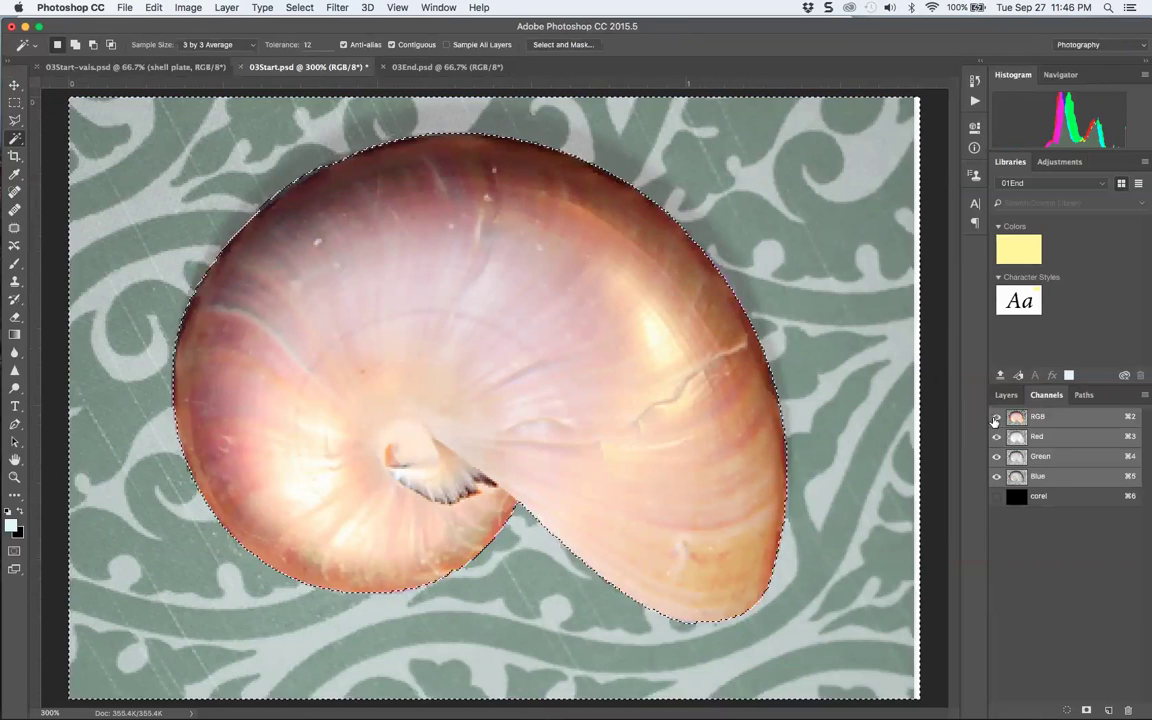
{"action": "left_click", "coordinate": [1006, 394]}
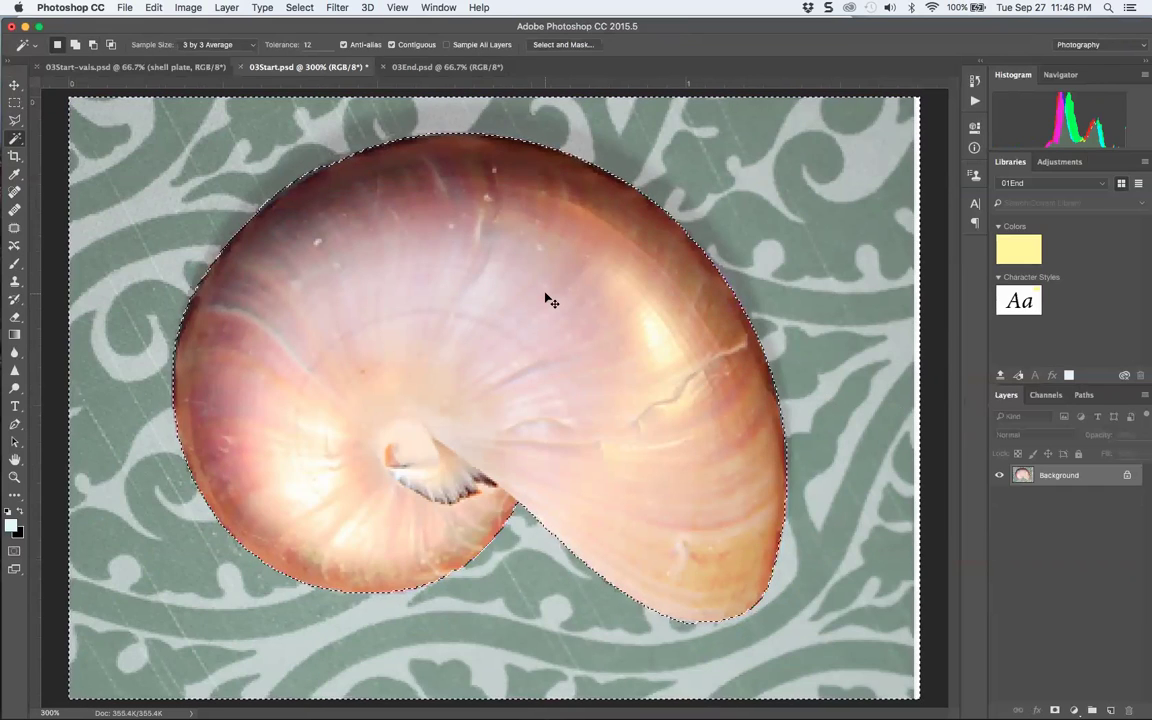
Contract the selection by 1 pixel and clear the shell area to solid black
{"action": "left_click", "coordinate": [299, 7]}
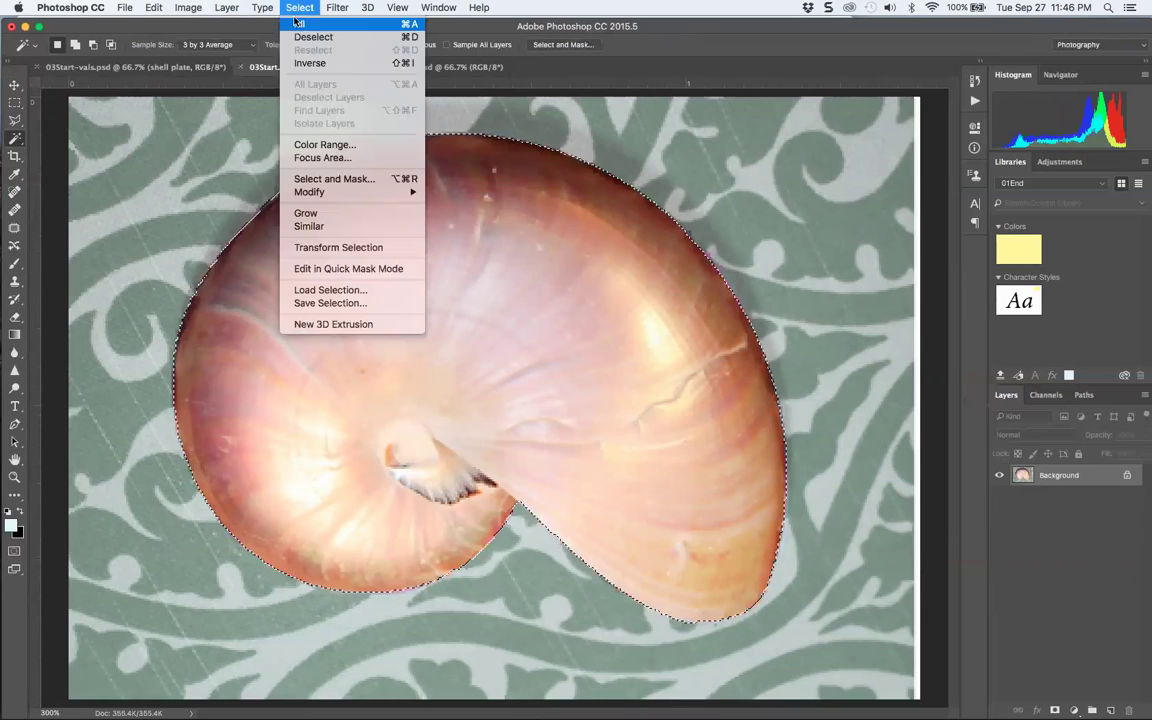
{"action": "mouse_move", "coordinate": [335, 196]}
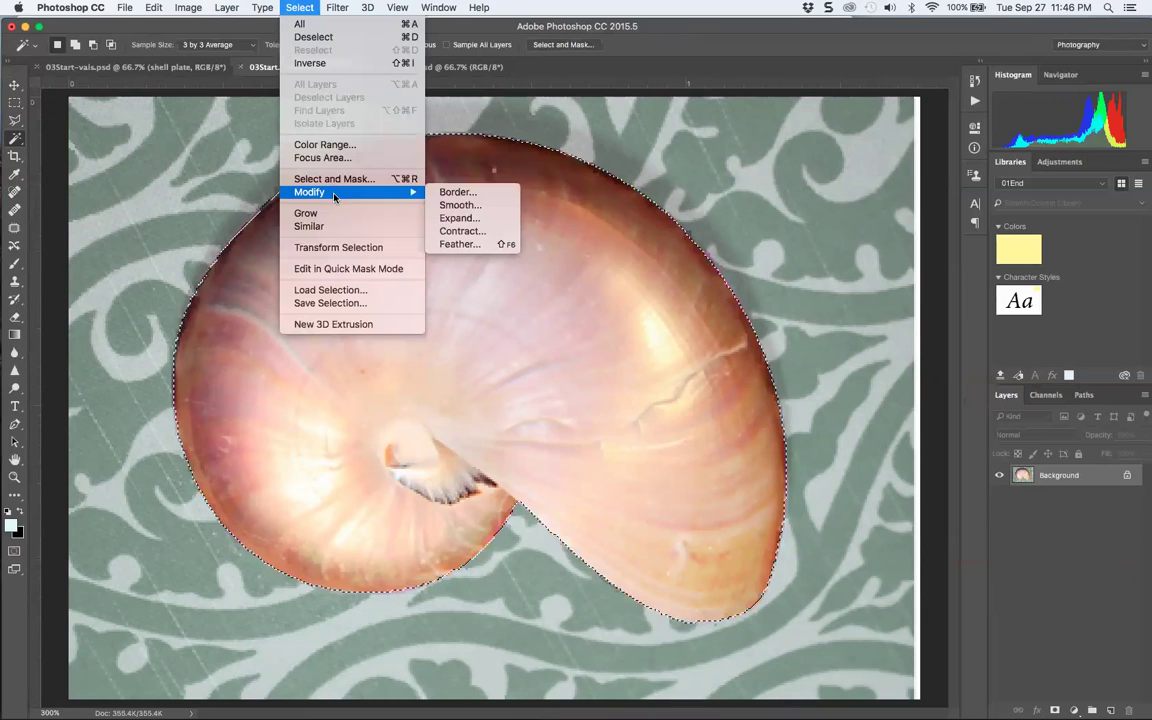
{"action": "left_click", "coordinate": [462, 231]}
{"action": "left_click", "coordinate": [656, 339]}
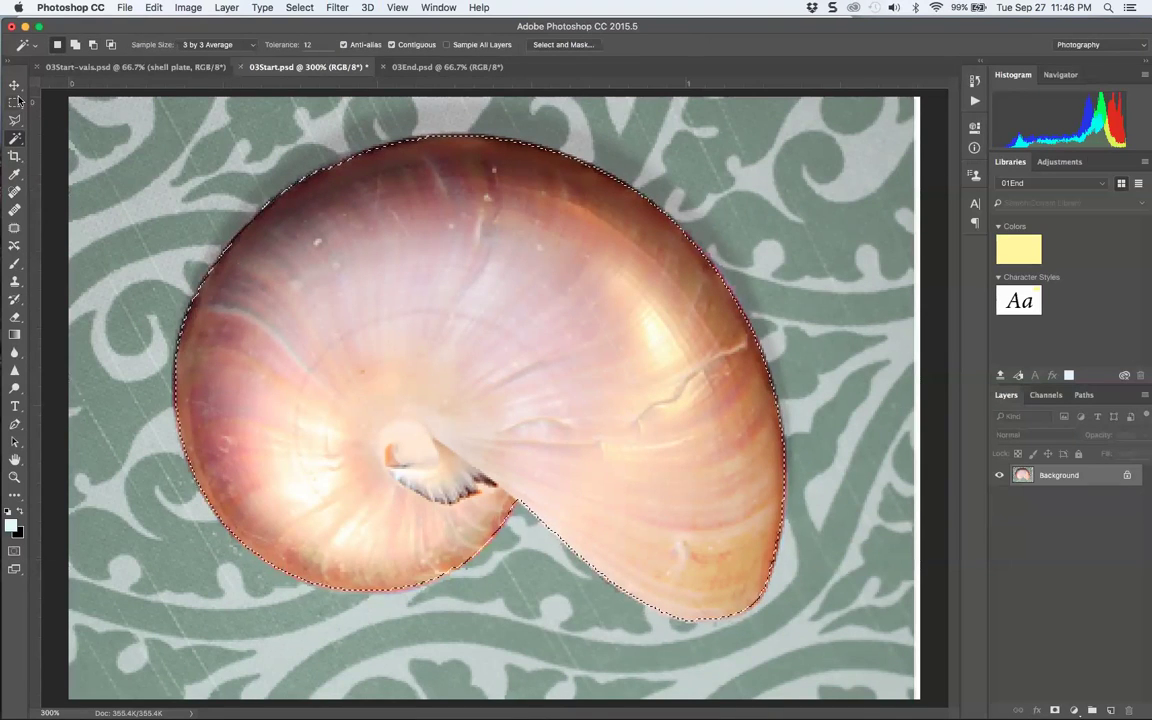
{"action": "key", "text": "v"}
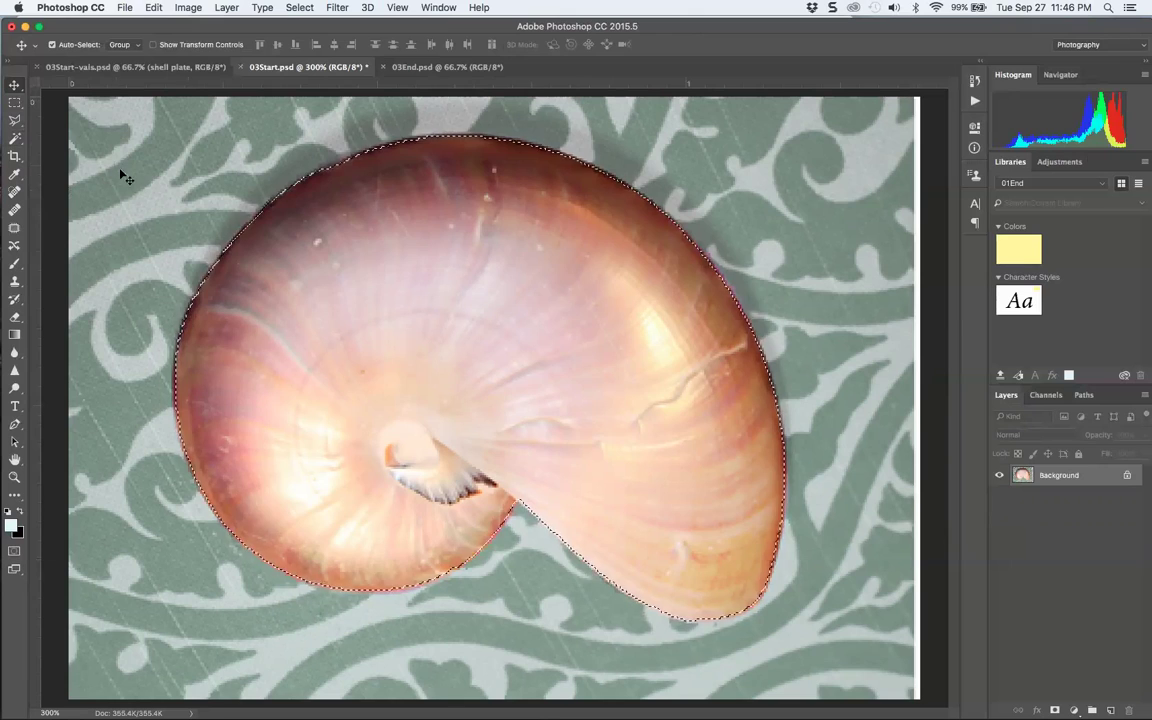
{"action": "key", "text": "BackSpace"}
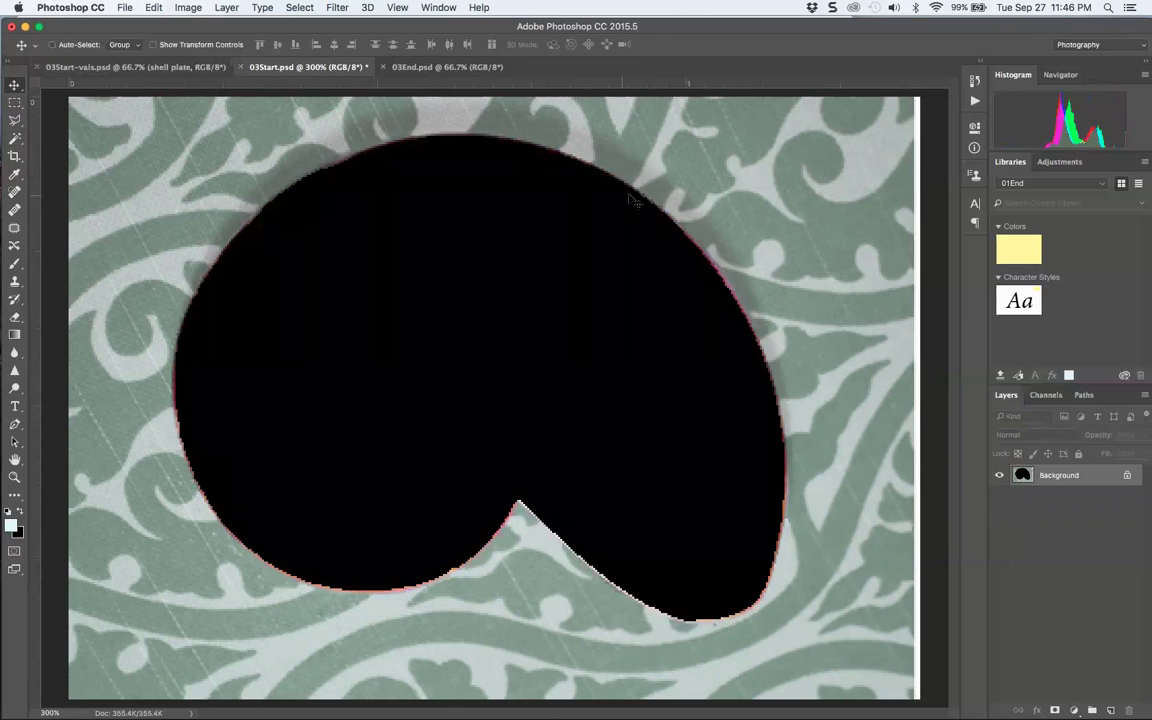
Drag the nautilus into 03Start-vals.psd and place it in the large right pane
{"action": "left_click", "coordinate": [157, 62]}
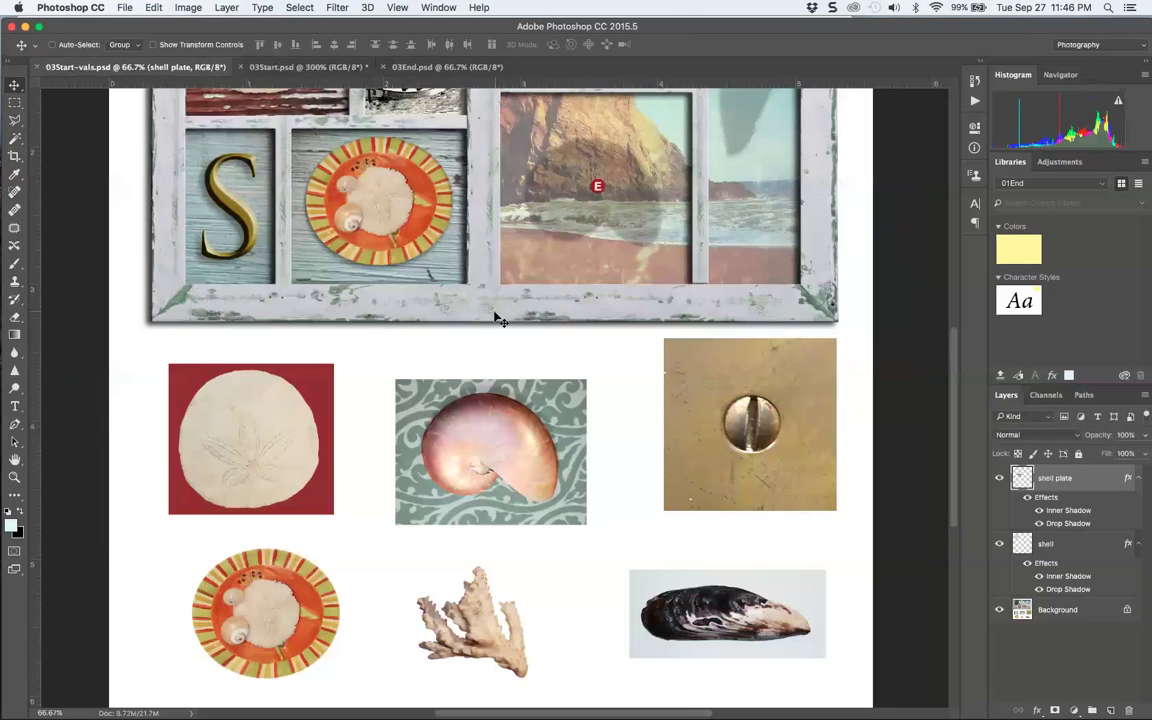
{"action": "left_click_drag", "start_coordinate": [497, 316], "coordinate": [617, 372]}
{"action": "left_click_drag", "start_coordinate": [505, 395], "coordinate": [605, 337]}
Copy the shell plate's shadow style and paste it onto Layer 1
{"action": "left_click", "coordinate": [1080, 520]}
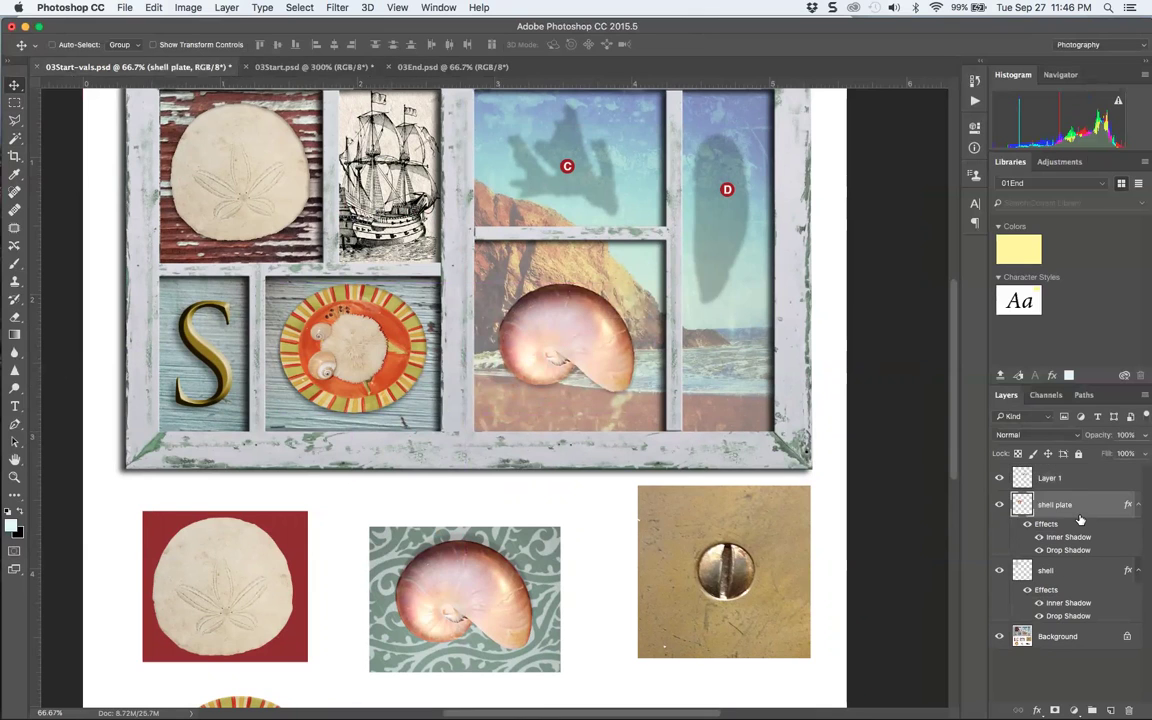
{"action": "right_click", "coordinate": [1080, 520]}
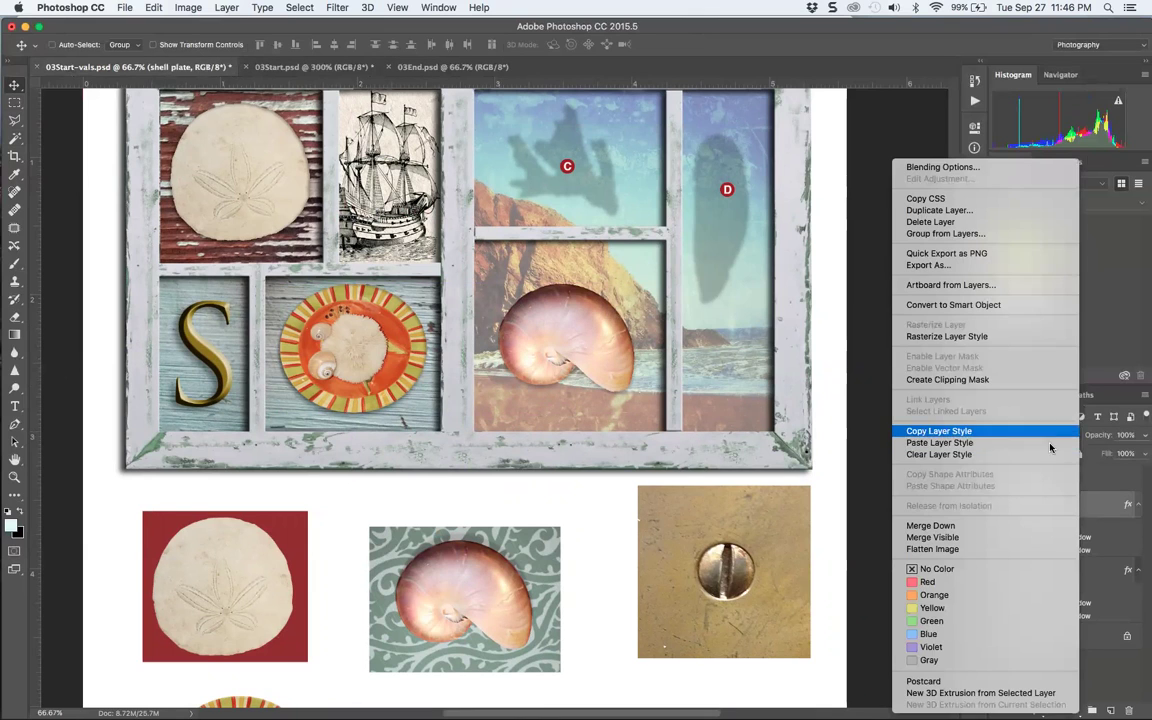
{"action": "left_click", "coordinate": [975, 430]}
{"action": "left_click", "coordinate": [1087, 477]}
{"action": "right_click", "coordinate": [1087, 477]}
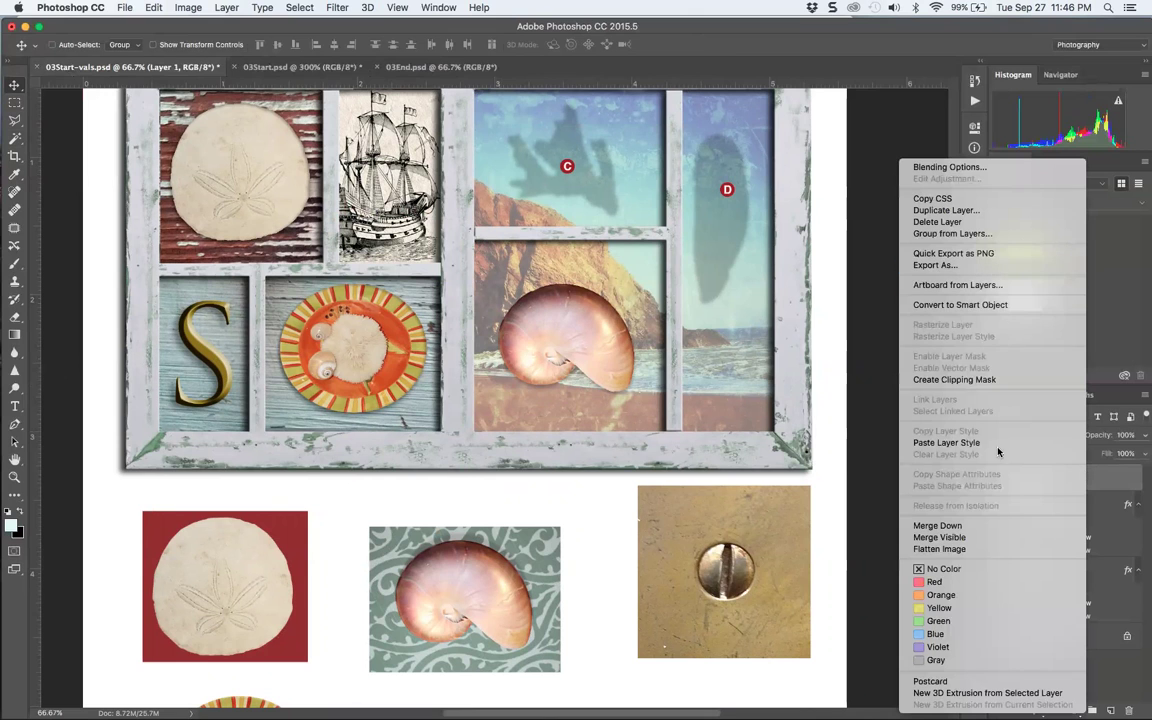
{"action": "left_click", "coordinate": [945, 442]}
{"action": "scroll", "coordinate": [800, 368], "scroll_direction": "up", "scroll_amount": 2}
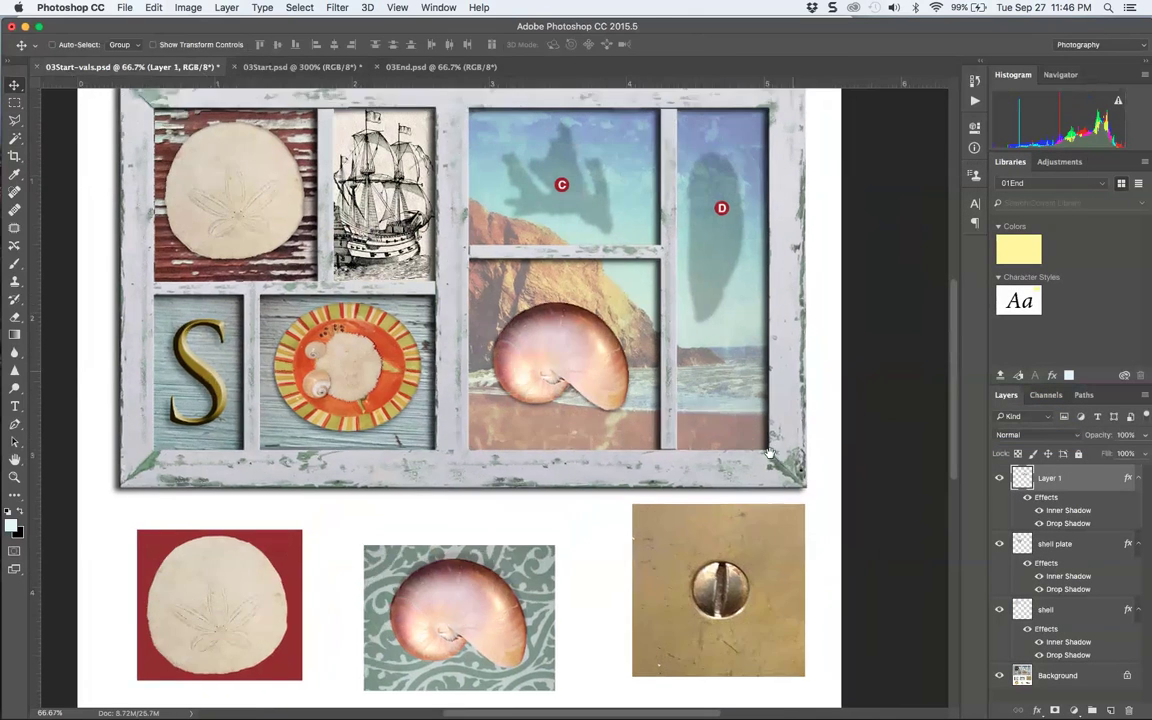
{"action": "scroll", "coordinate": [770, 363], "scroll_direction": "right", "scroll_amount": 2}
{"action": "scroll", "coordinate": [716, 557], "scroll_direction": "down", "scroll_amount": 2}
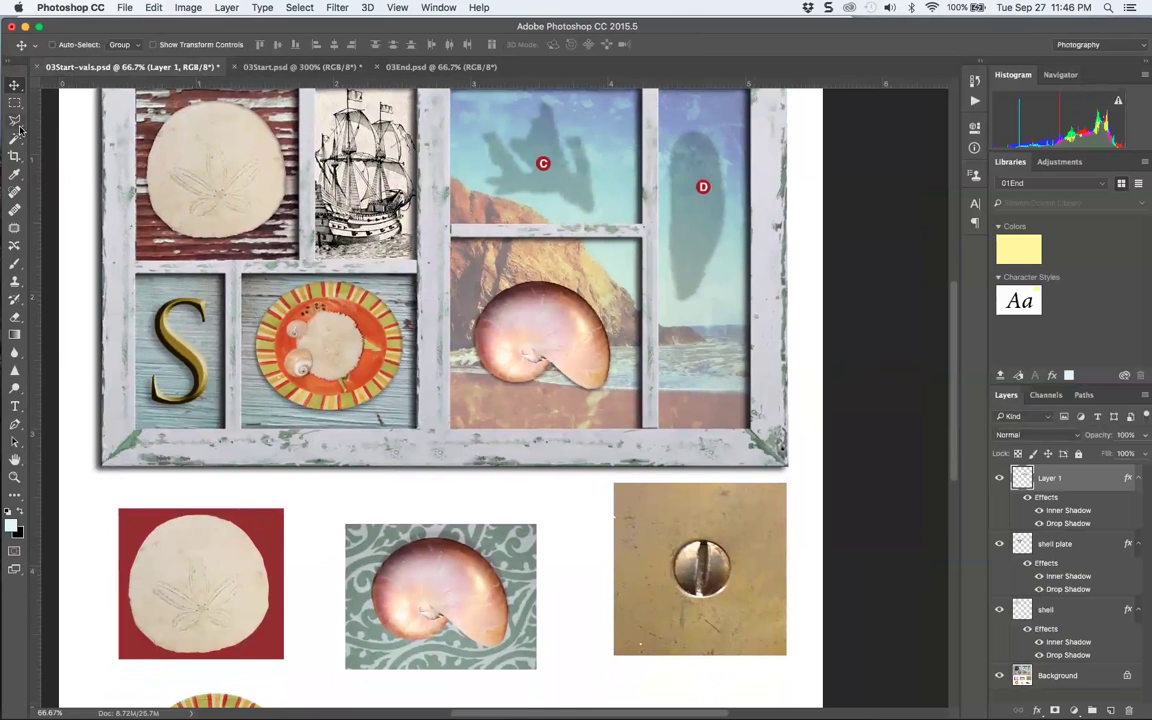
{"action": "scroll", "coordinate": [570, 395], "scroll_direction": "down", "scroll_amount": 5}
{"action": "scroll", "coordinate": [570, 395], "scroll_direction": "right", "scroll_amount": 2}
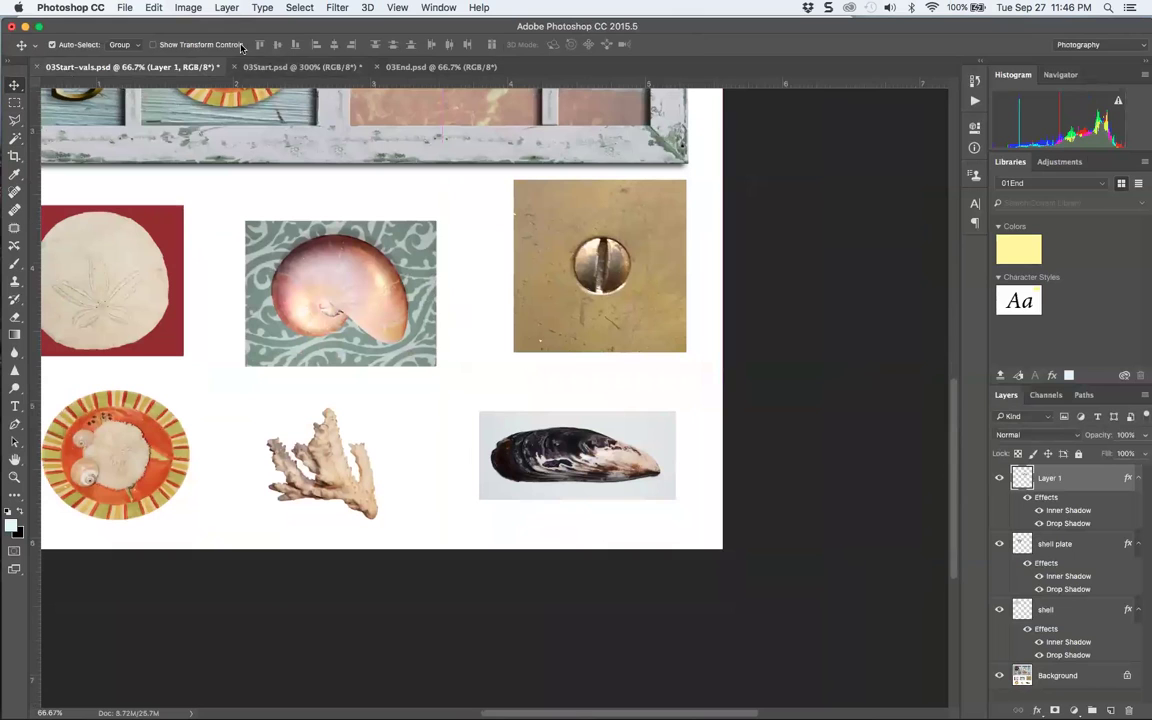
Zoom to 400% and try a freehand Lasso selection, then deselect it
{"action": "left_click_drag", "start_coordinate": [292, 116], "coordinate": [446, 200]}
{"action": "key", "text": "super+equal"}
{"action": "key", "text": "super+equal"}
{"action": "key", "text": "super+equal"}
{"action": "key", "text": "super+equal"}
{"action": "left_click_drag", "start_coordinate": [502, 381], "coordinate": [55, 162]}
{"action": "left_click", "coordinate": [15, 120]}
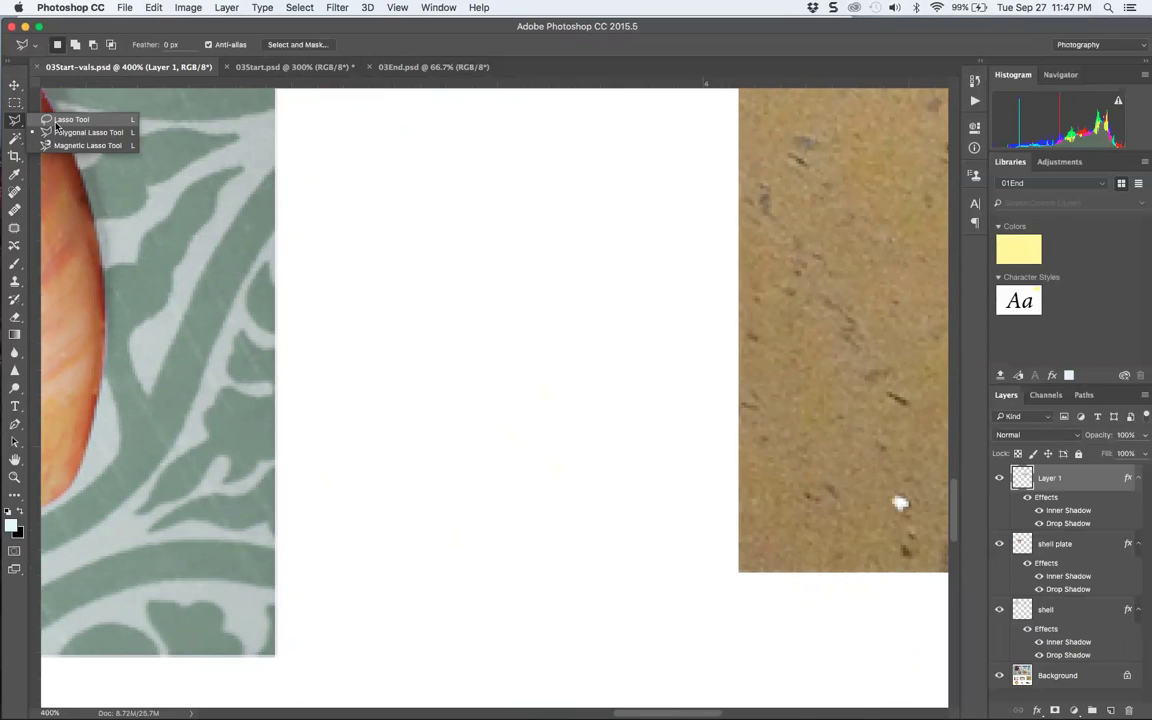
{"action": "left_click", "coordinate": [57, 125]}
{"action": "mouse_move", "coordinate": [309, 188]}
{"action": "left_mouse_down"}
{"action": "mouse_move", "coordinate": [465, 171]}
{"action": "mouse_move", "coordinate": [671, 378]}
{"action": "mouse_move", "coordinate": [659, 406]}
{"action": "mouse_move", "coordinate": [484, 517]}
{"action": "mouse_move", "coordinate": [288, 483]}
{"action": "mouse_move", "coordinate": [205, 411]}
{"action": "mouse_move", "coordinate": [267, 185]}
{"action": "mouse_move", "coordinate": [318, 183]}
{"action": "left_mouse_up"}
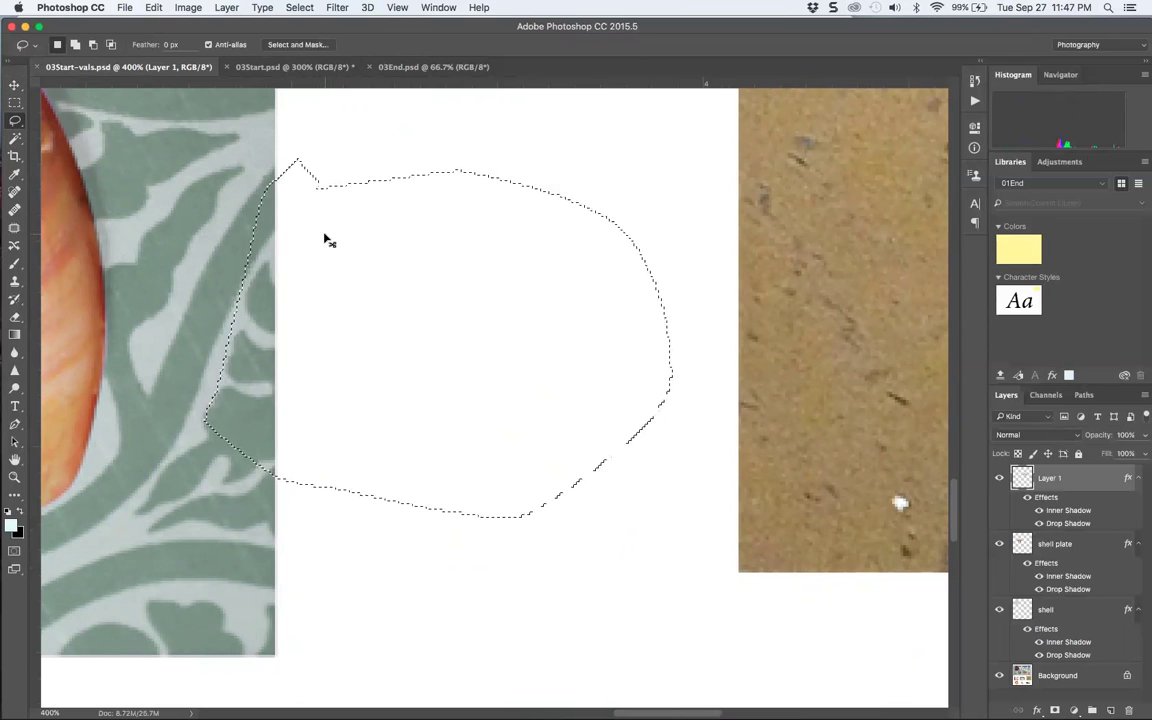
{"action": "key", "text": "super+d"}
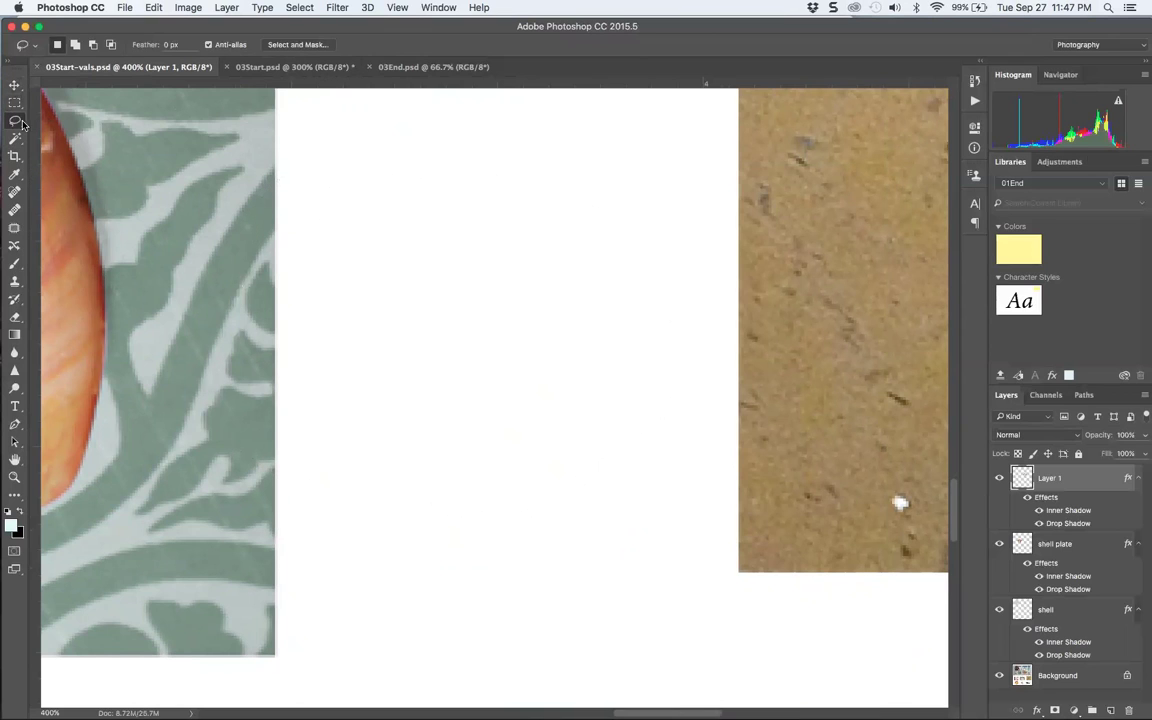
Switch to the Polygonal Lasso and pan to the brass screw head
{"action": "left_click", "coordinate": [14, 122]}
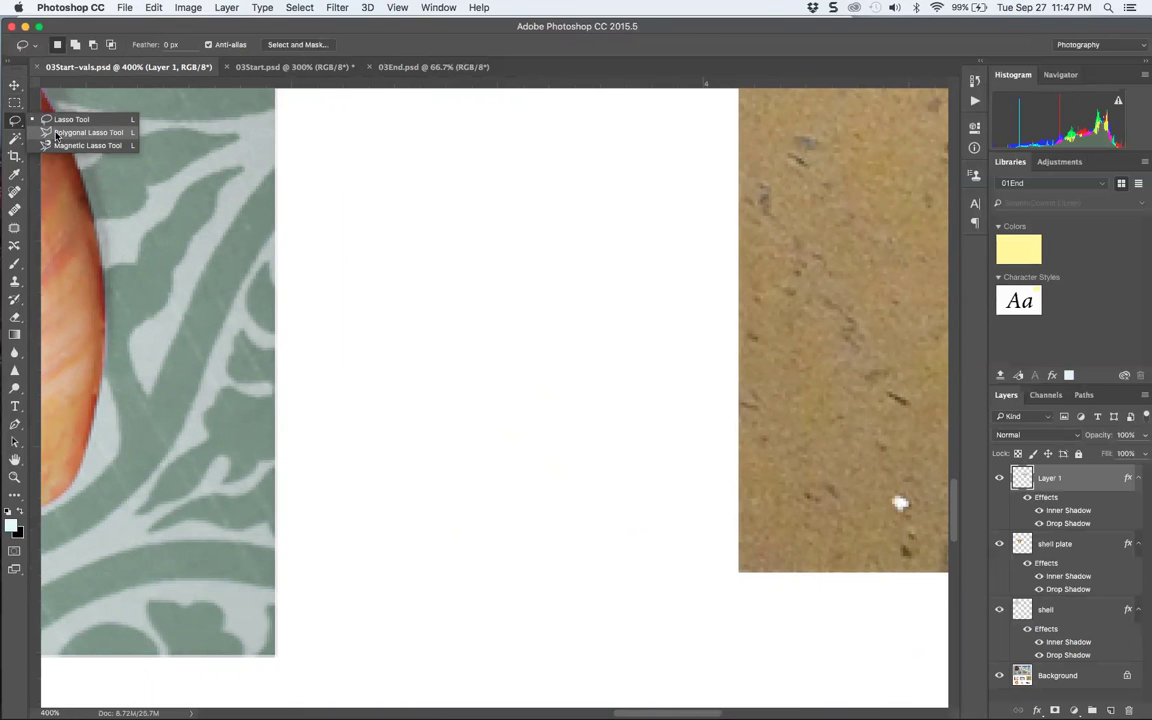
{"action": "left_click", "coordinate": [56, 132]}
{"action": "left_click_drag", "start_coordinate": [741, 272], "coordinate": [378, 404]}
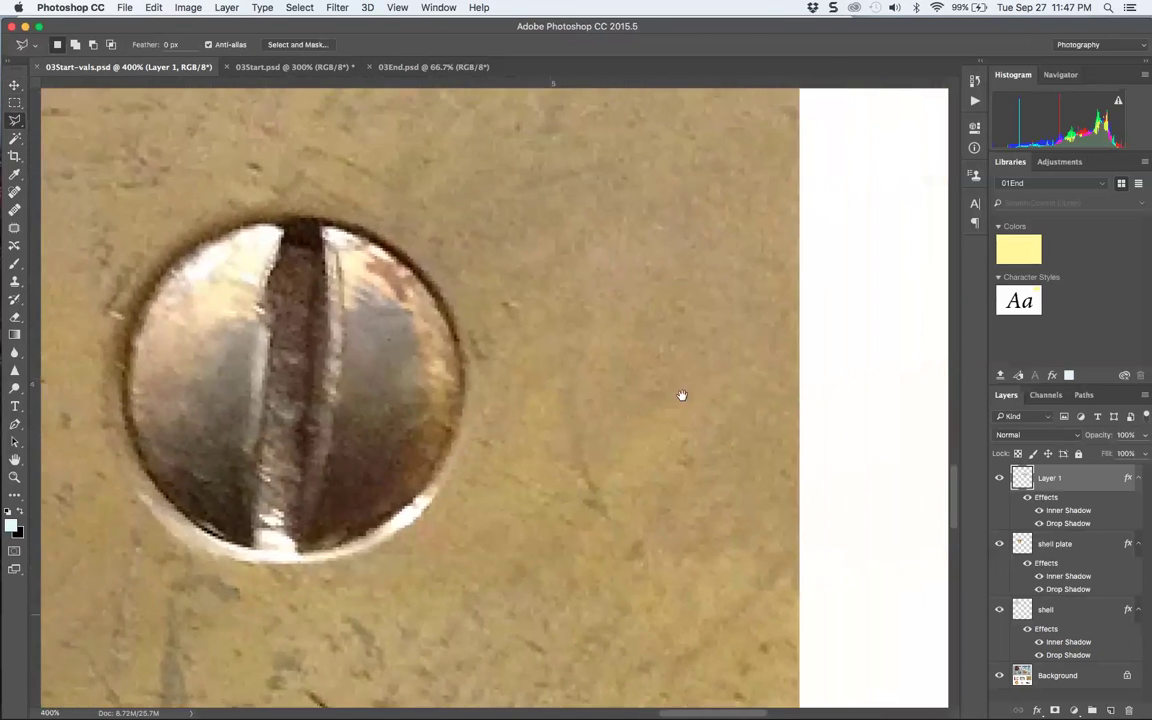
Draw an elliptical marquee tightly around the brass screw head
{"action": "left_click", "coordinate": [15, 102]}
{"action": "left_click", "coordinate": [85, 115]}
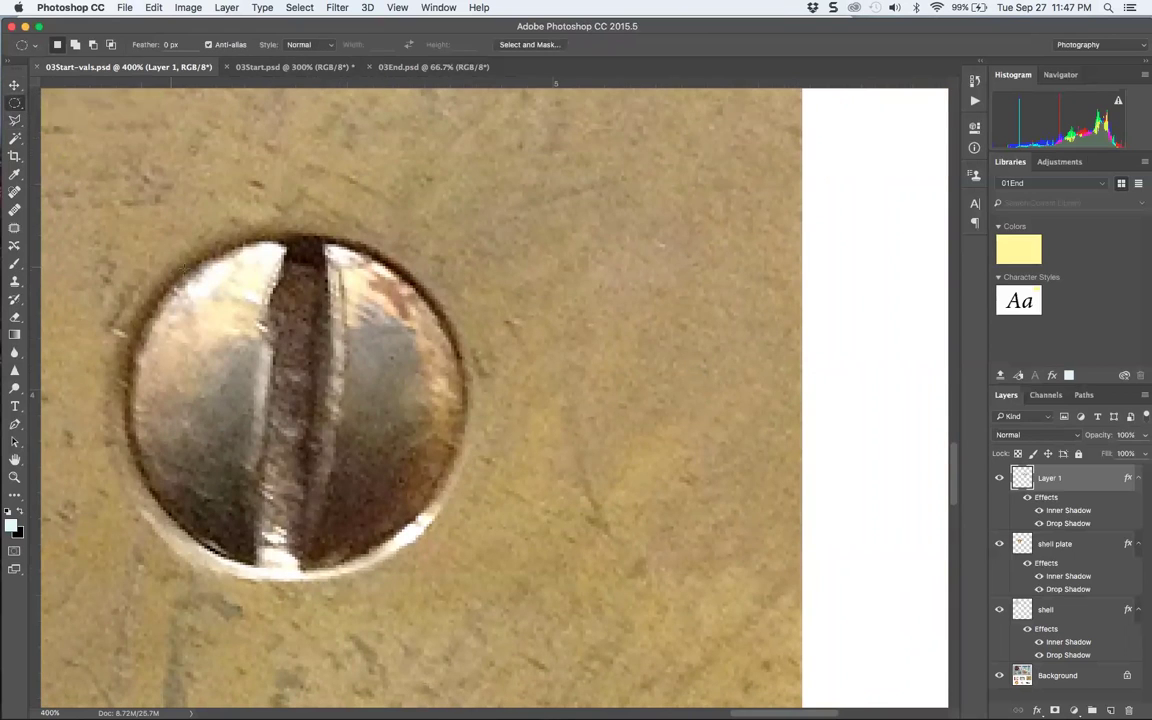
{"action": "left_click_drag", "start_coordinate": [169, 265], "coordinate": [480, 590]}
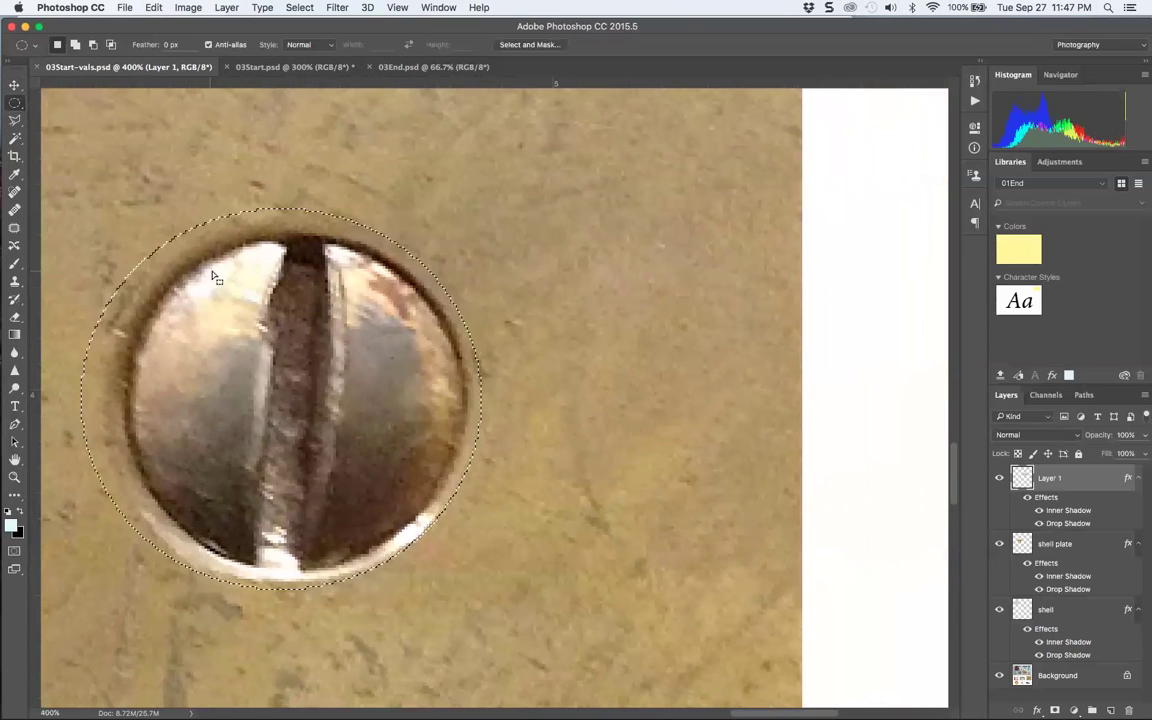
{"action": "left_click_drag", "start_coordinate": [166, 251], "coordinate": [472, 567]}
{"action": "left_click", "coordinate": [174, 266]}
{"action": "left_click_drag", "start_coordinate": [150, 255], "coordinate": [457, 576]}
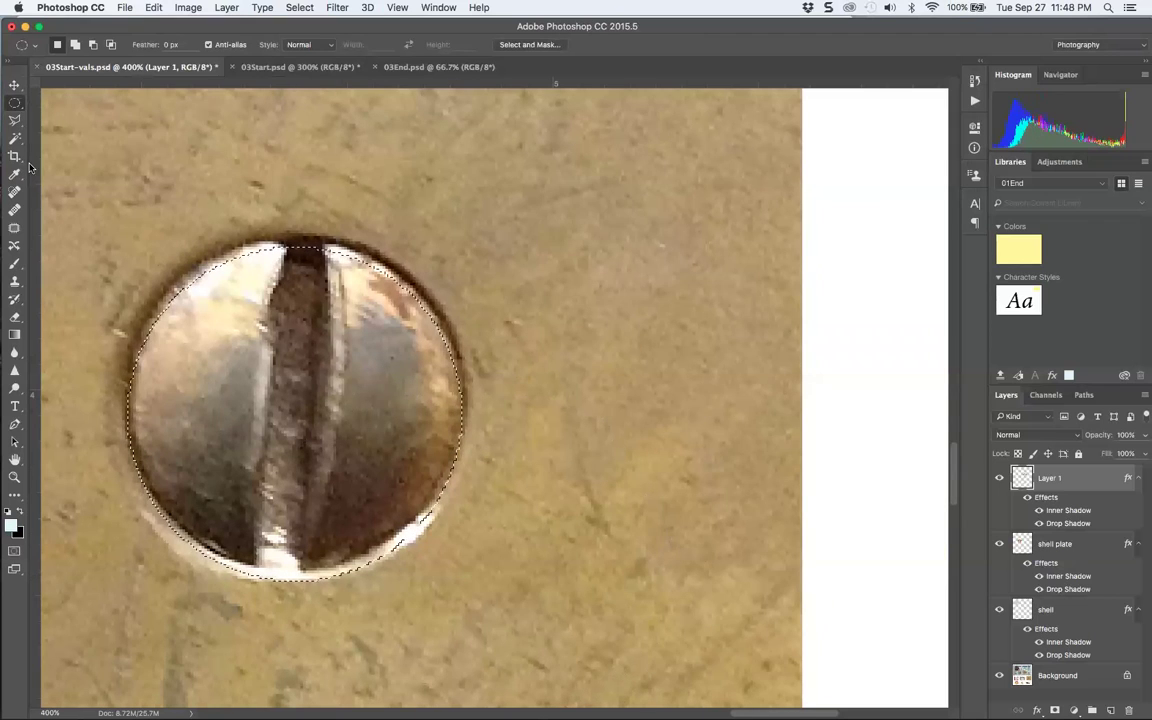
Attempt to cut the screw head with the Move tool and dismiss the empty-selection alert
{"action": "left_click", "coordinate": [14, 87]}
{"action": "key", "text": "super+c"}
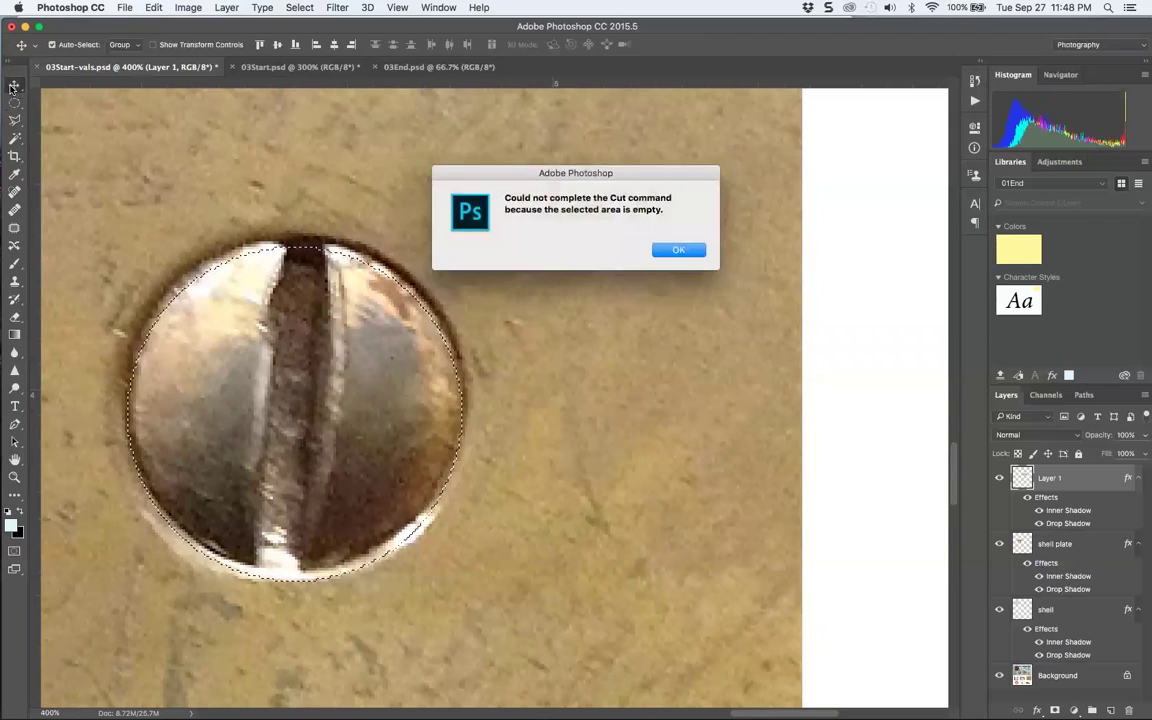
{"action": "left_click", "coordinate": [679, 251]}
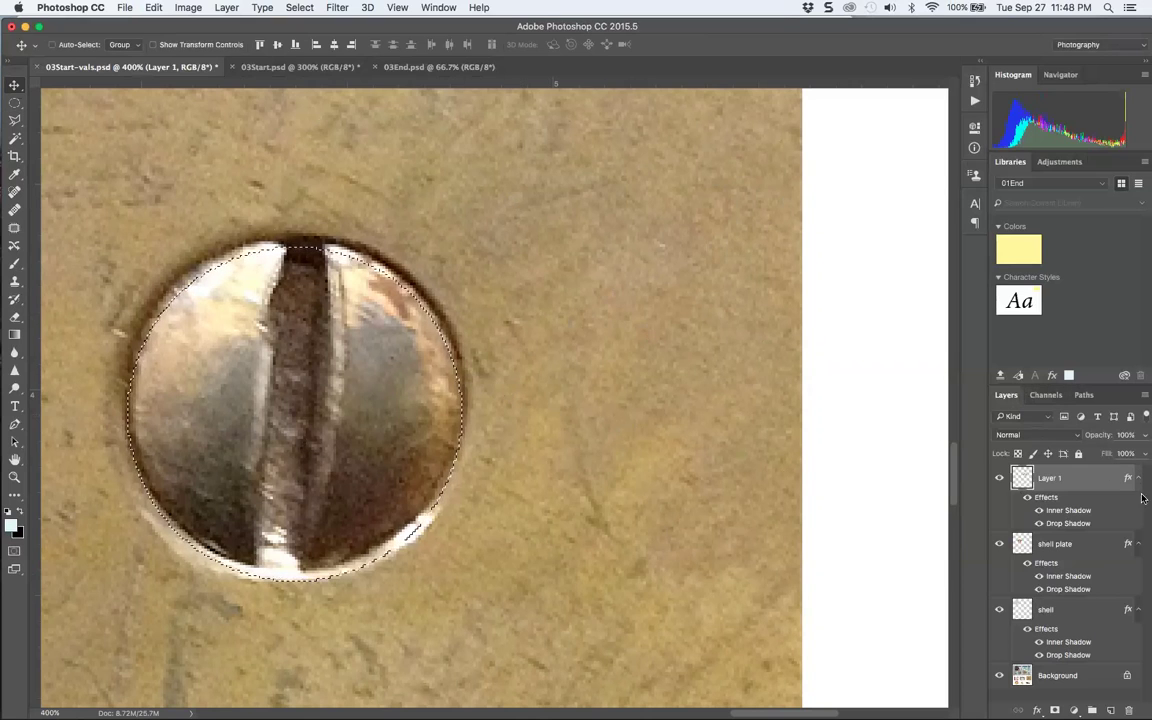
Duplicate the Background layer as a new layer named 'retouch'
{"action": "left_click", "coordinate": [1045, 676]}
{"action": "right_click", "coordinate": [1045, 676]}
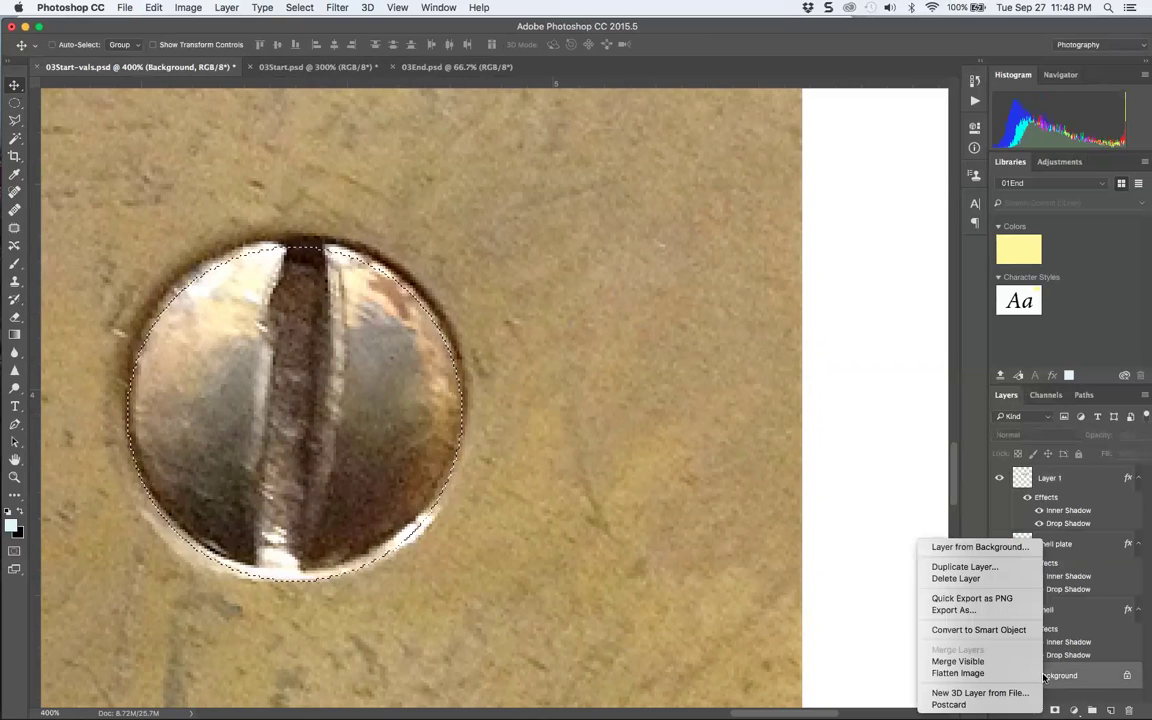
{"action": "left_click", "coordinate": [950, 567]}
{"action": "type", "text": "retouch"}
{"action": "key", "text": "Return"}
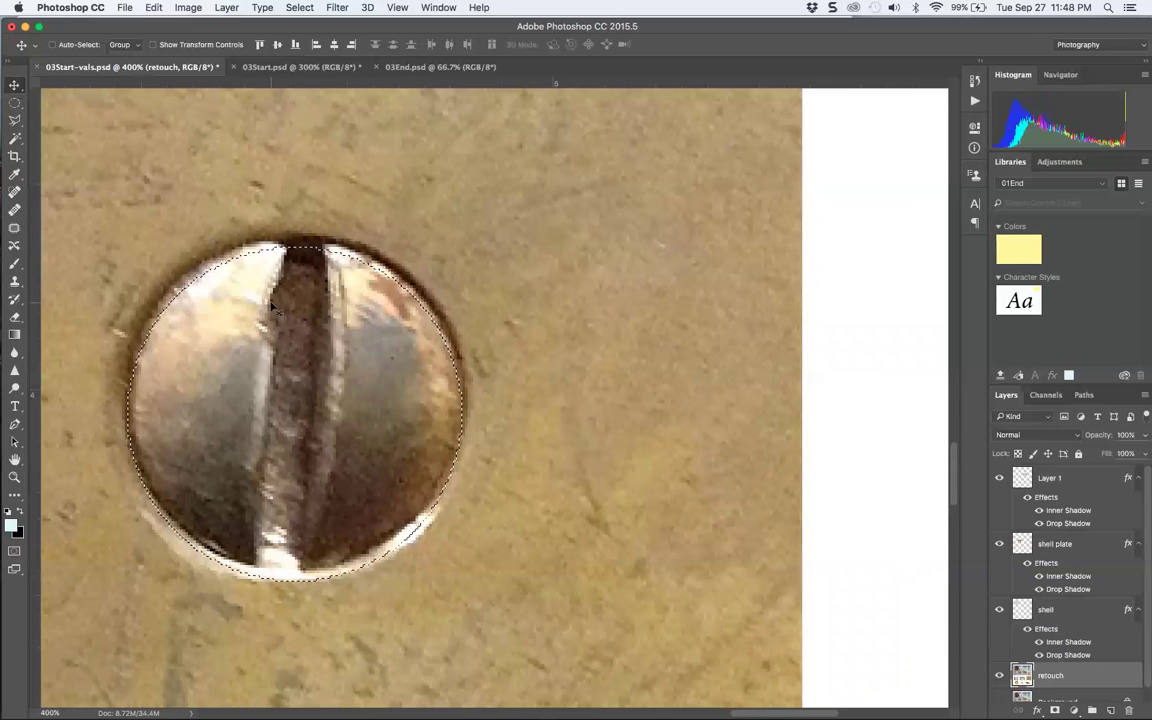
Cut the screw head from the retouch layer and undo/redo to compare
{"action": "key", "text": "super+x"}
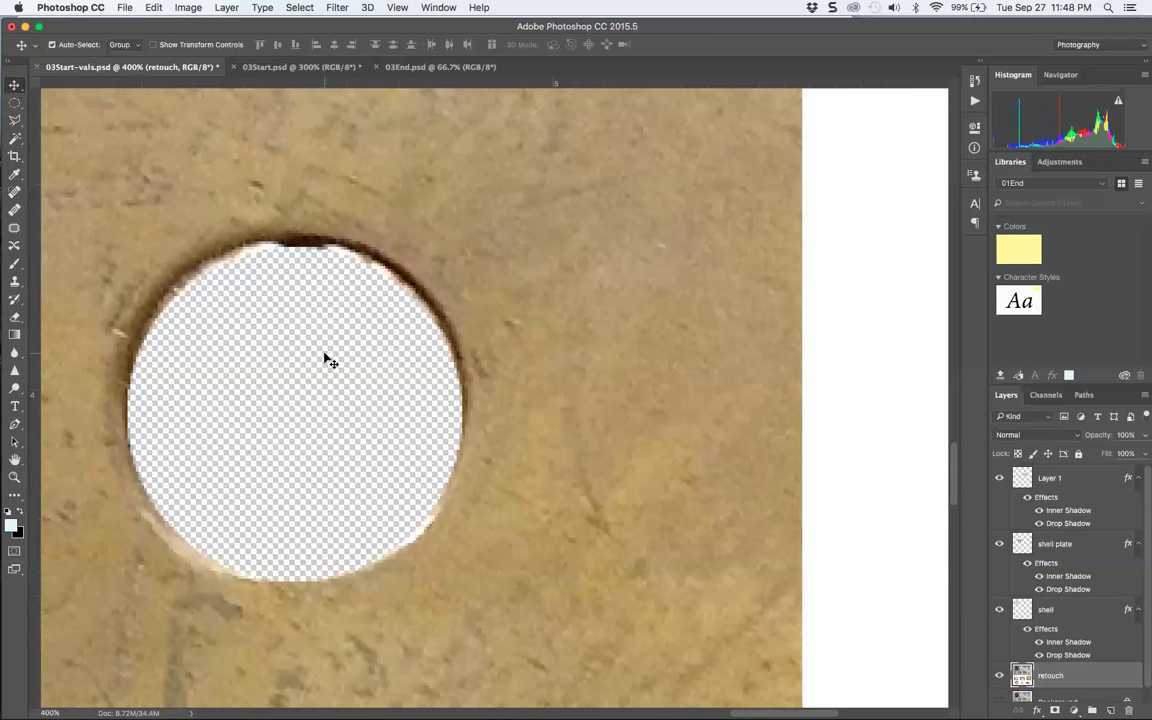
{"action": "key", "text": "super+z"}
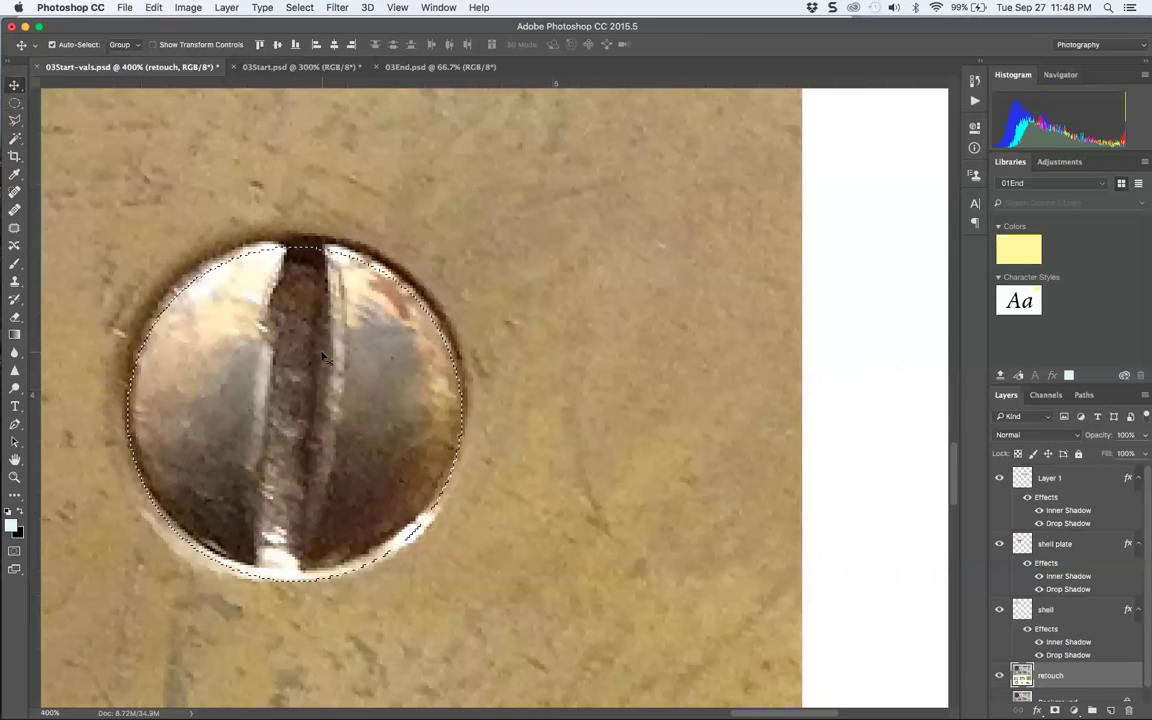
{"action": "key", "text": "super+z"}
{"action": "scroll", "coordinate": [465, 166], "scroll_direction": "up", "scroll_amount": 20}
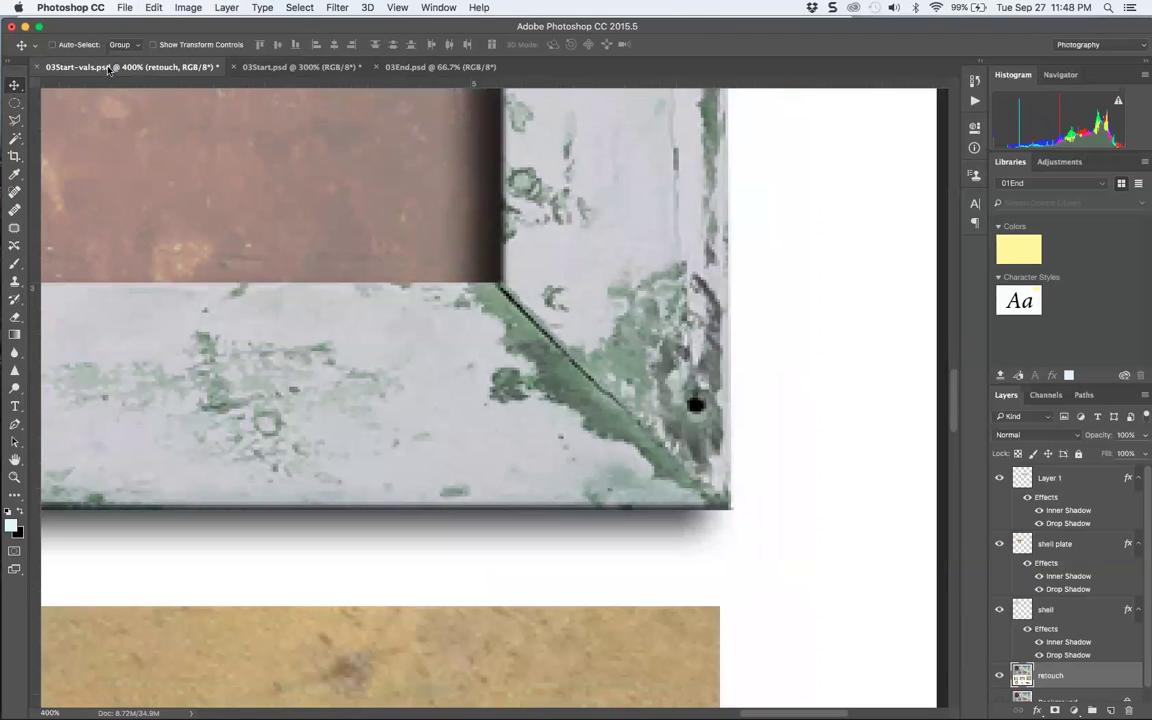
Create a new empty layer named 'screw head' from the Layers panel menu
{"action": "left_click", "coordinate": [1143, 399]}
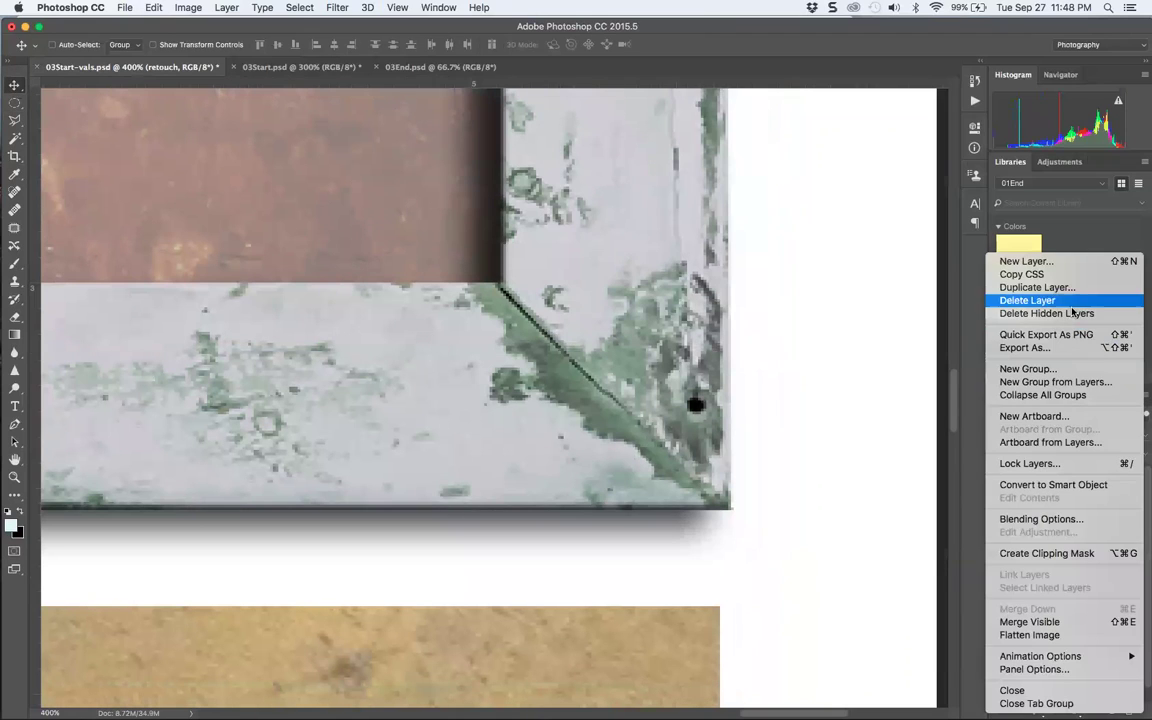
{"action": "left_click", "coordinate": [1035, 263]}
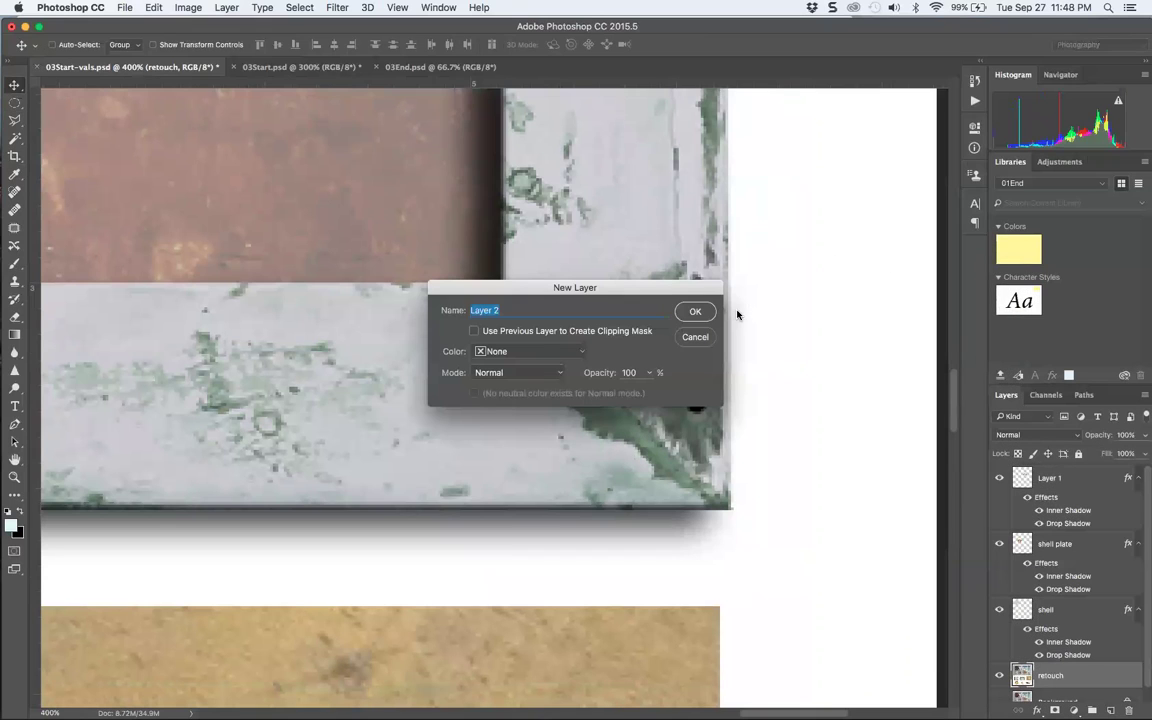
{"action": "type", "text": "screw head"}
{"action": "key", "text": "Return"}
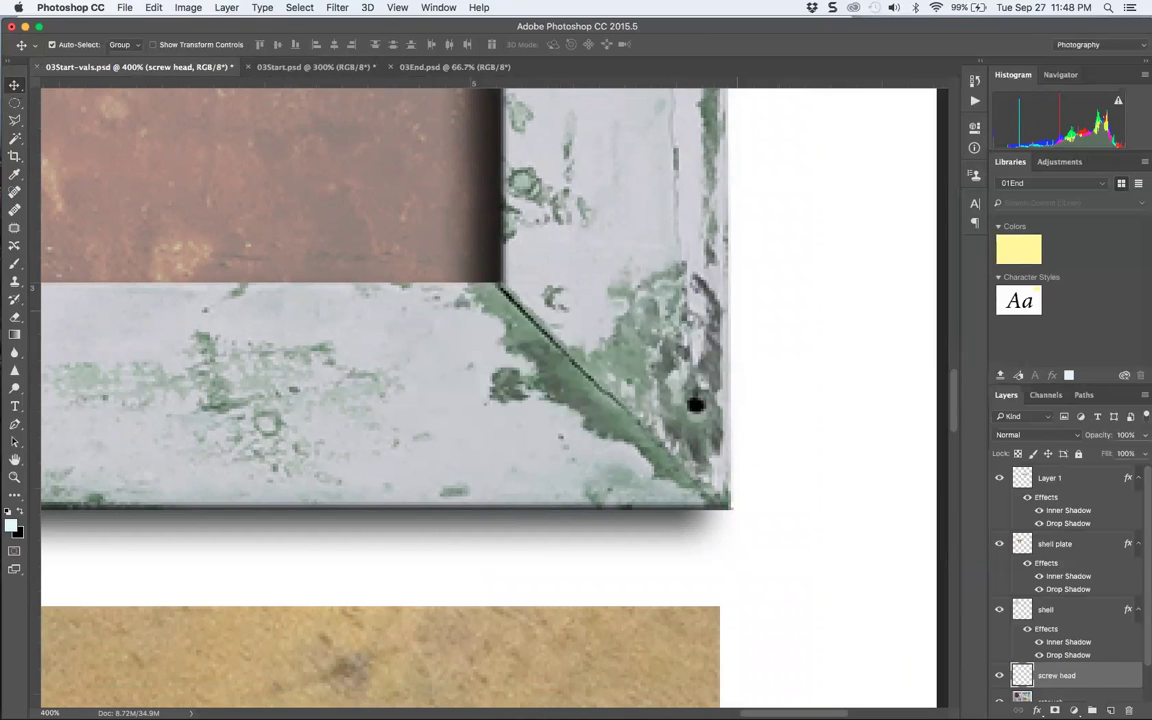
Paste the screw head, scale it to about 60% and move it onto the frame's corner
{"action": "key", "text": "super+v"}
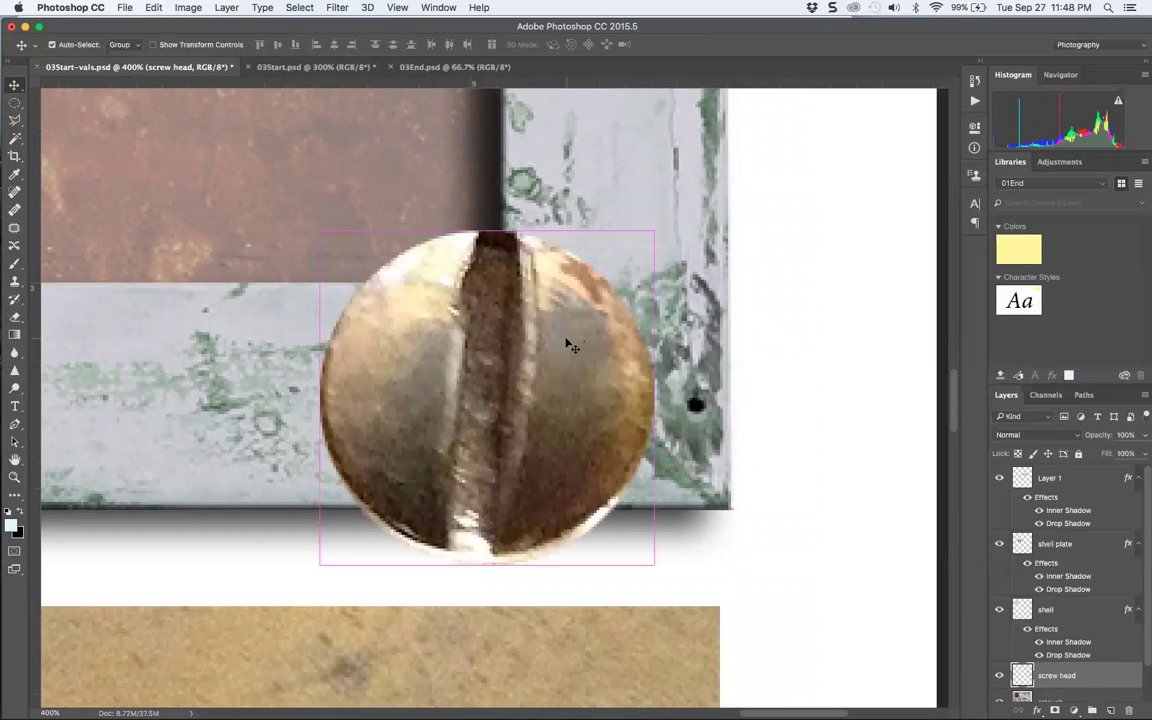
{"action": "key", "text": "super+t"}
{"action": "left_click_drag", "start_coordinate": [655, 230], "coordinate": [489, 300]}
{"action": "left_click_drag", "start_coordinate": [442, 447], "coordinate": [640, 373]}
Shrink the screw head further to about 43% and apply the transform
{"action": "key", "text": "super+0"}
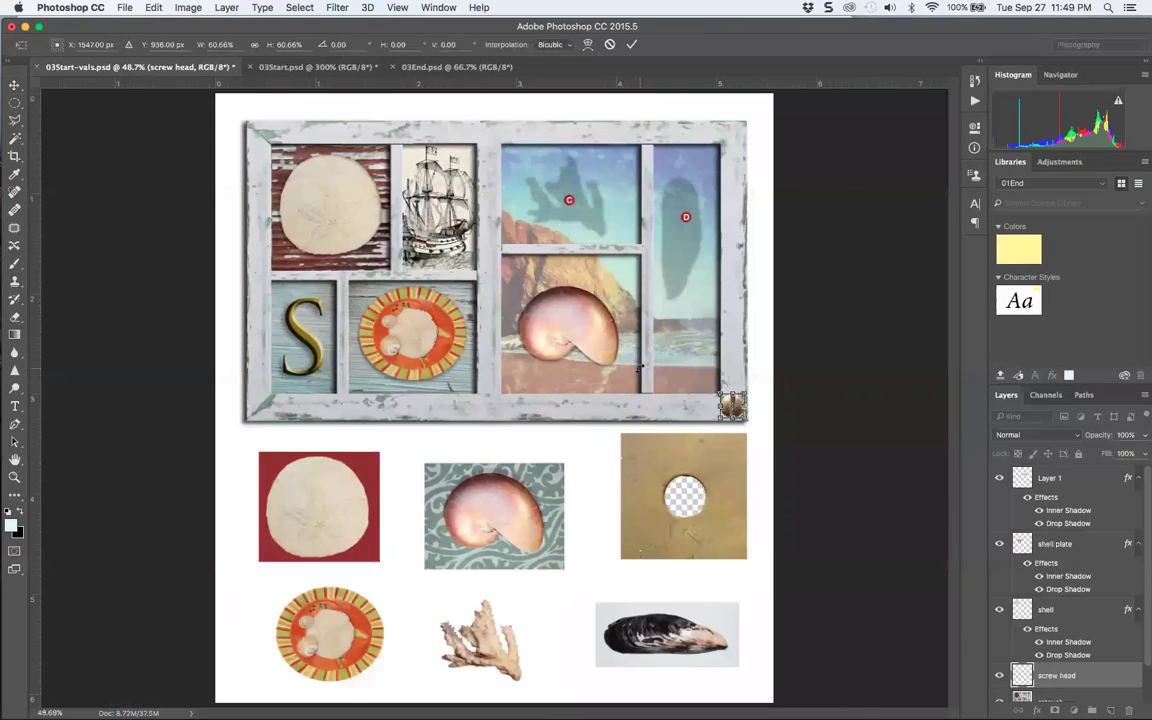
{"action": "left_click_drag", "start_coordinate": [746, 392], "coordinate": [731, 399]}
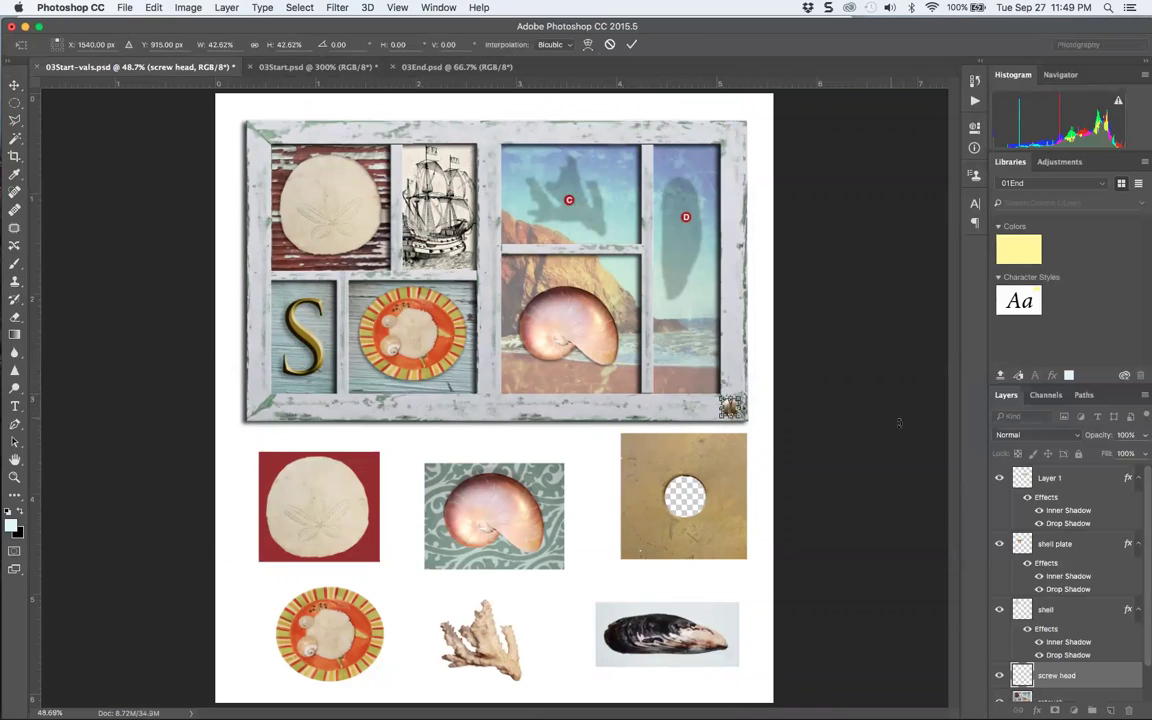
{"action": "key", "text": "Return"}
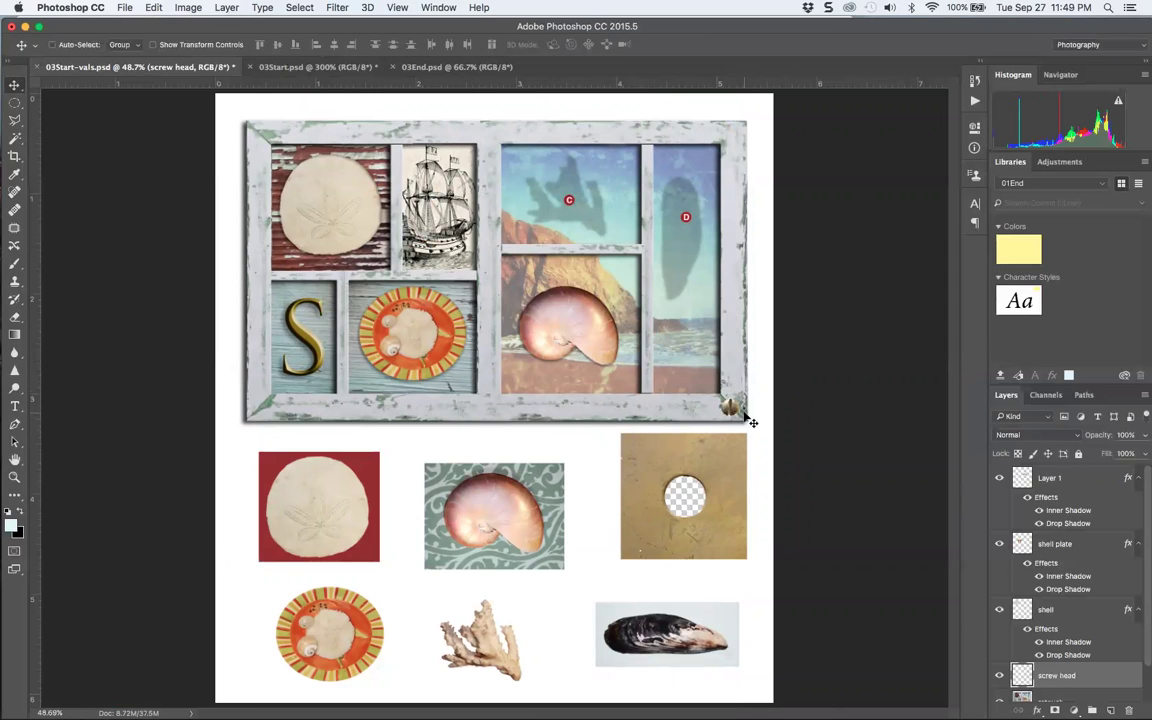
View 03End.psd and 03Start.psd, then return to the collage document
{"action": "left_click", "coordinate": [420, 67]}
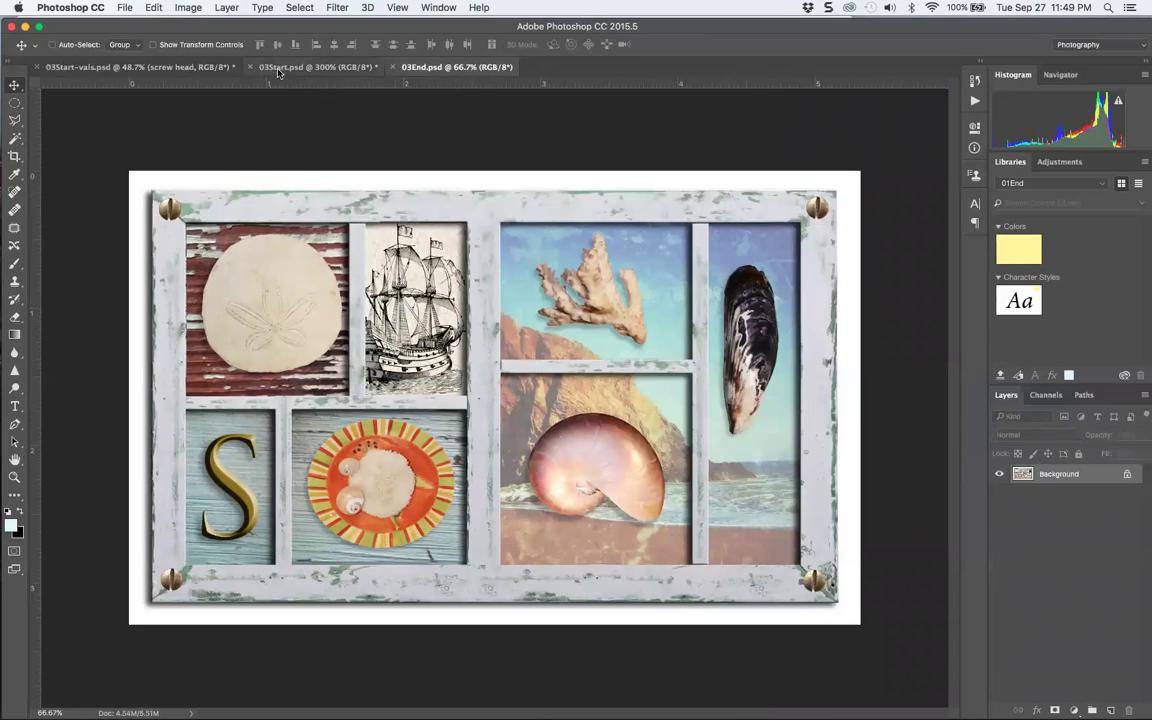
{"action": "left_click", "coordinate": [312, 67]}
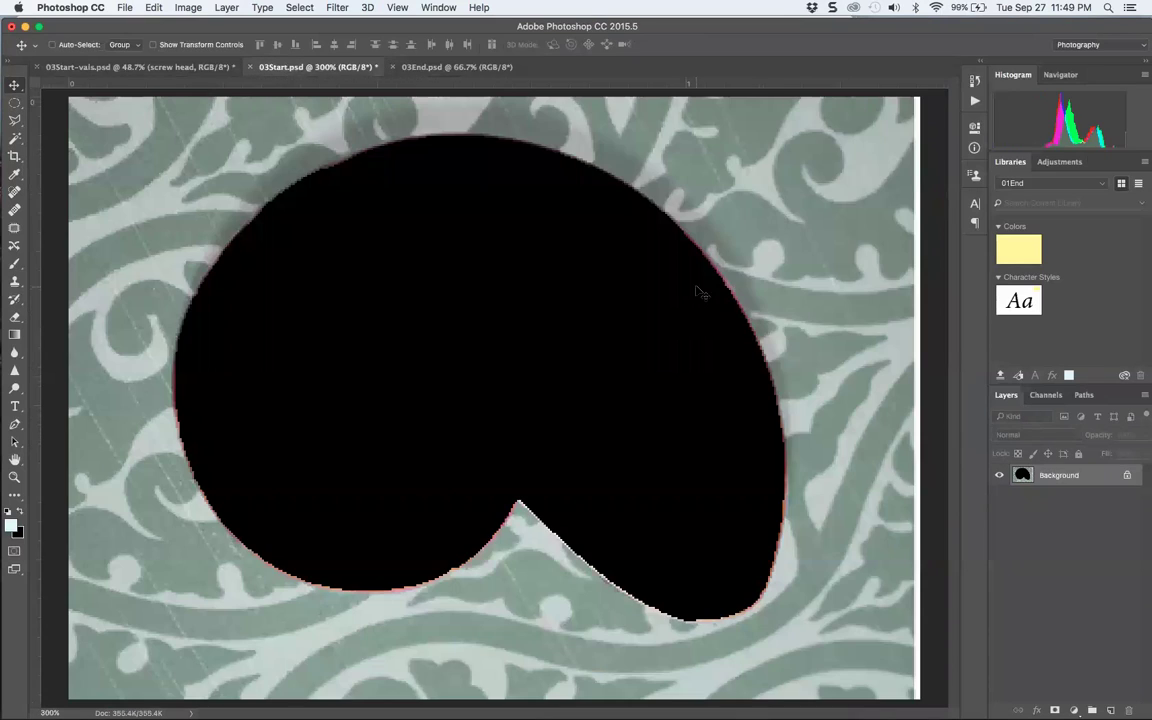
{"action": "left_click", "coordinate": [203, 68]}
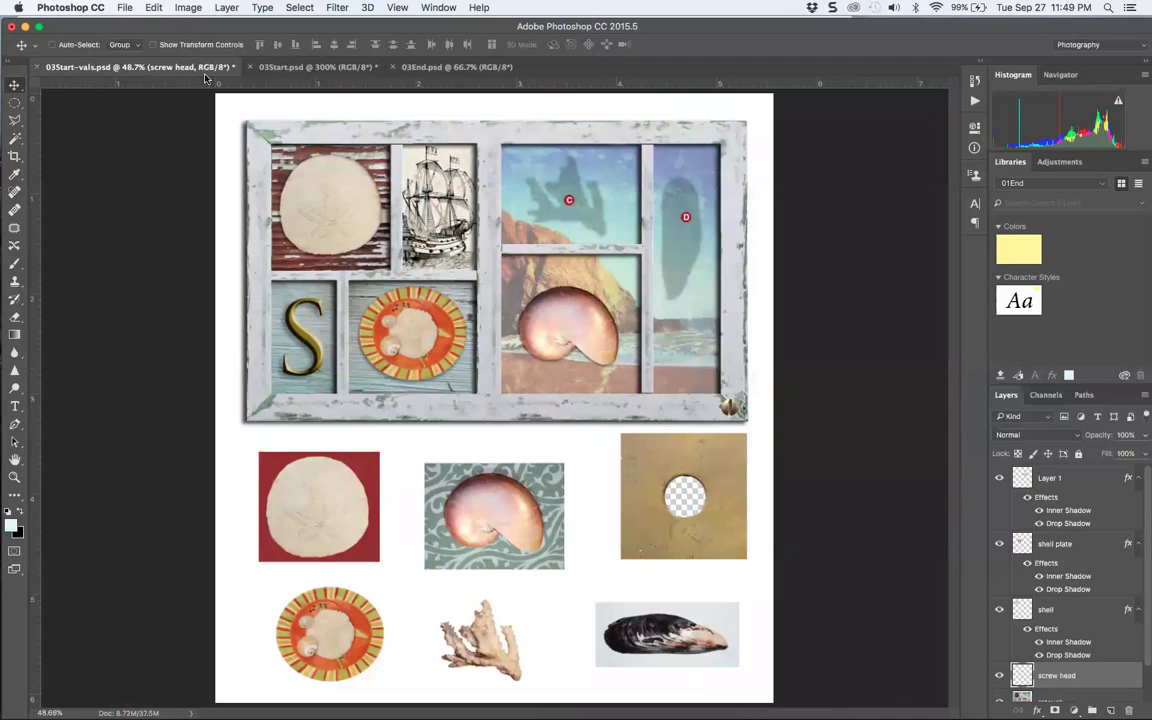
Name the layer 'screw head', undoing two accidental duplicates made by dragging on the canvas
{"action": "double_click", "coordinate": [1068, 484]}
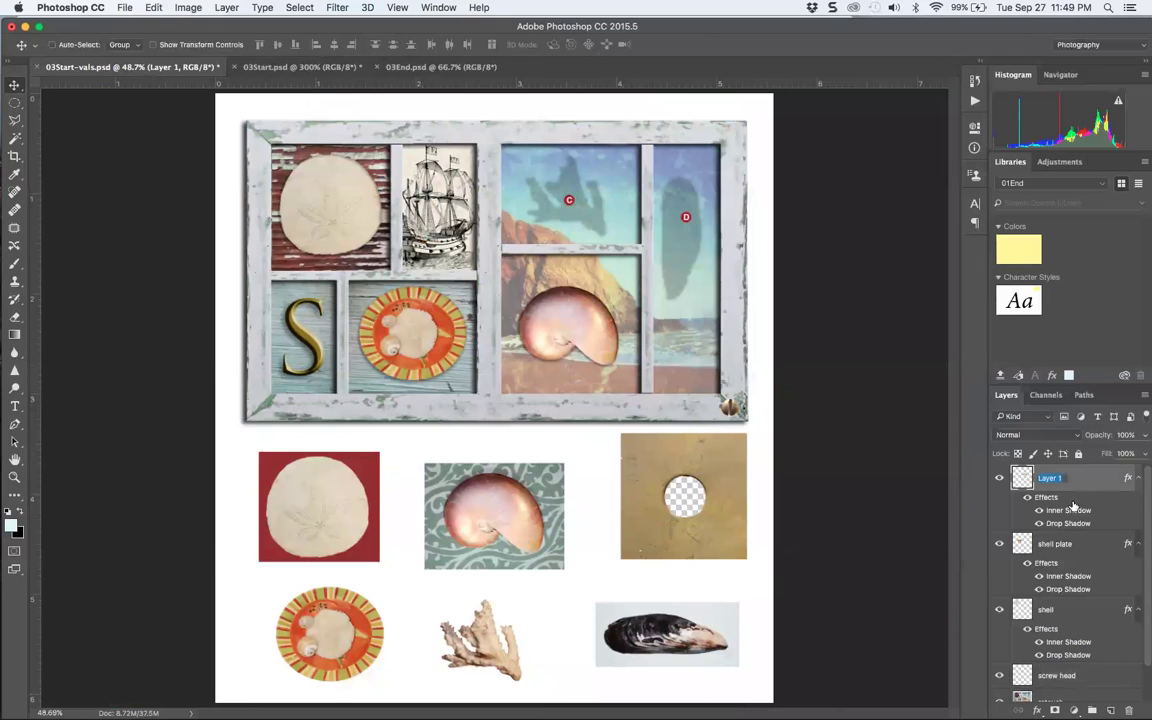
{"action": "type", "text": "screw head"}
{"action": "triple_click", "coordinate": [1060, 478]}
{"action": "key", "text": "Return"}
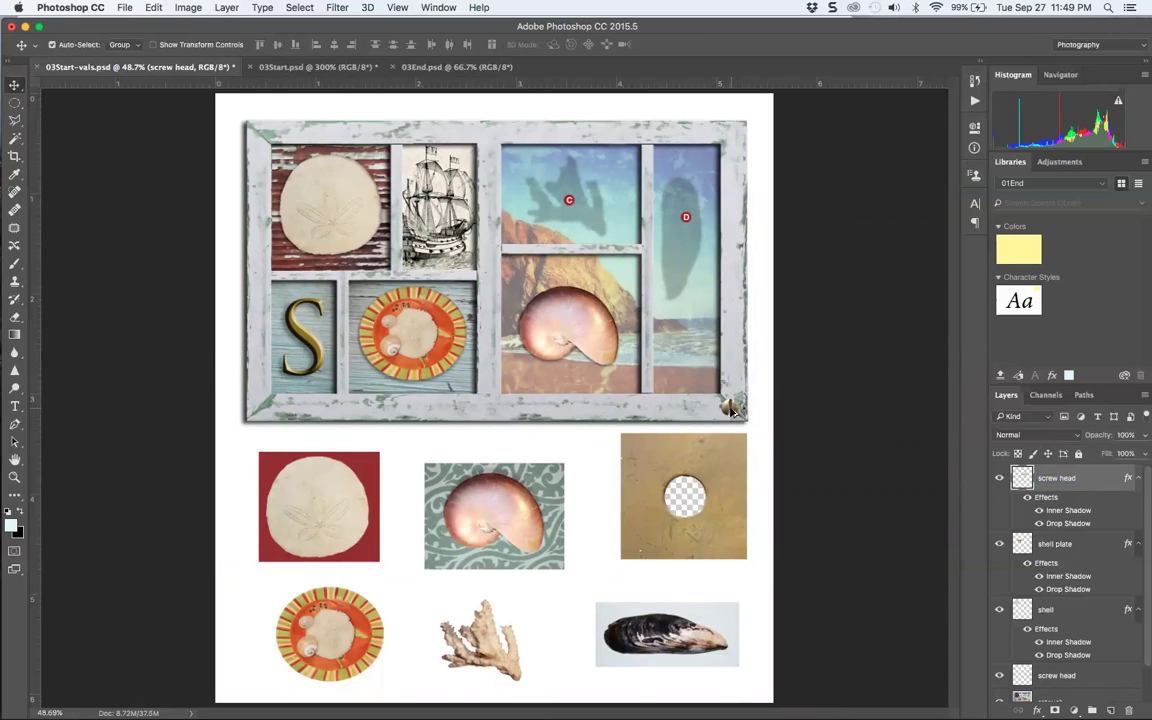
{"action": "left_click_drag", "start_coordinate": [733, 410], "coordinate": [746, 327]}
{"action": "key", "text": "super+z"}
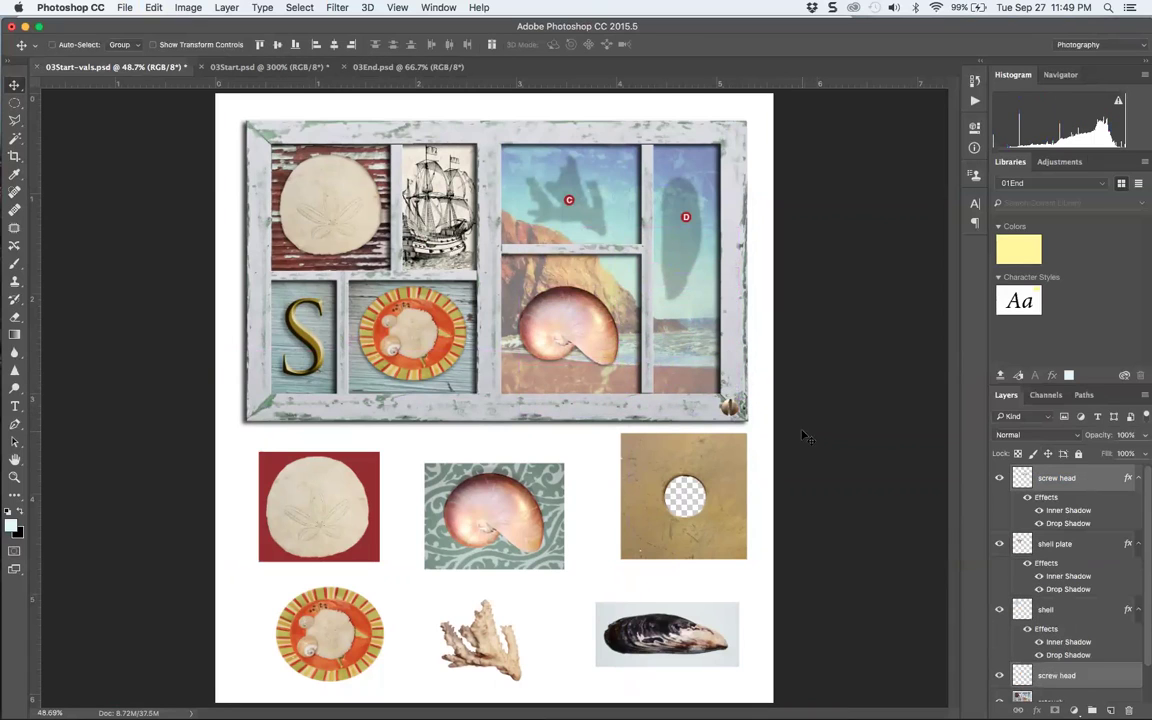
{"action": "left_click", "coordinate": [1091, 502]}
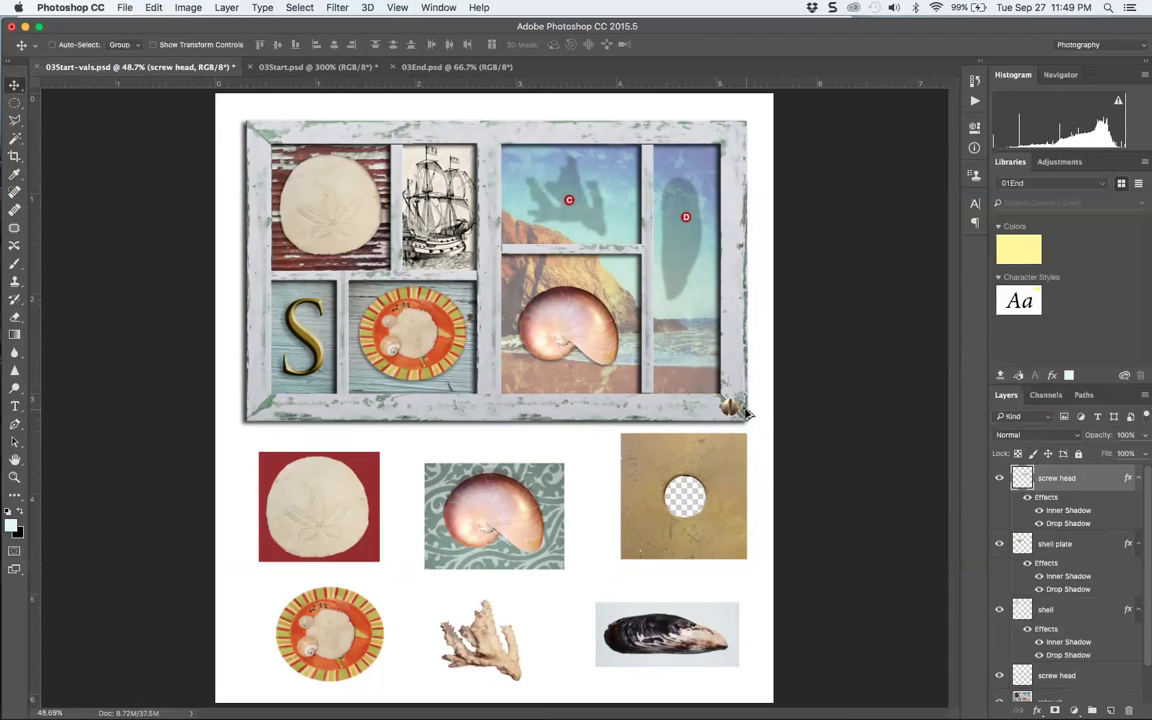
{"action": "left_click_drag", "start_coordinate": [730, 401], "coordinate": [733, 352]}
{"action": "key", "text": "super+z"}
Identify the nautilus layer, rename it 'conch shell', and stack the screw head layer on top
{"action": "left_click", "coordinate": [999, 478]}
{"action": "left_click", "coordinate": [1000, 480]}
{"action": "left_click", "coordinate": [1000, 480]}
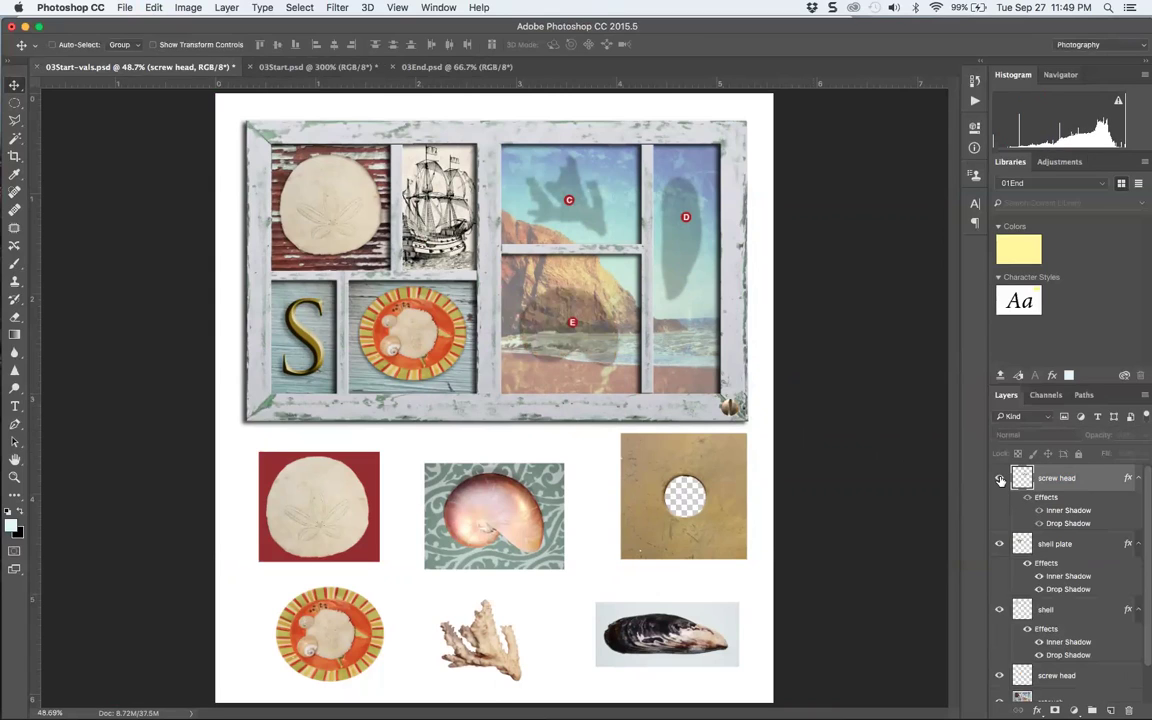
{"action": "left_click", "coordinate": [1000, 480]}
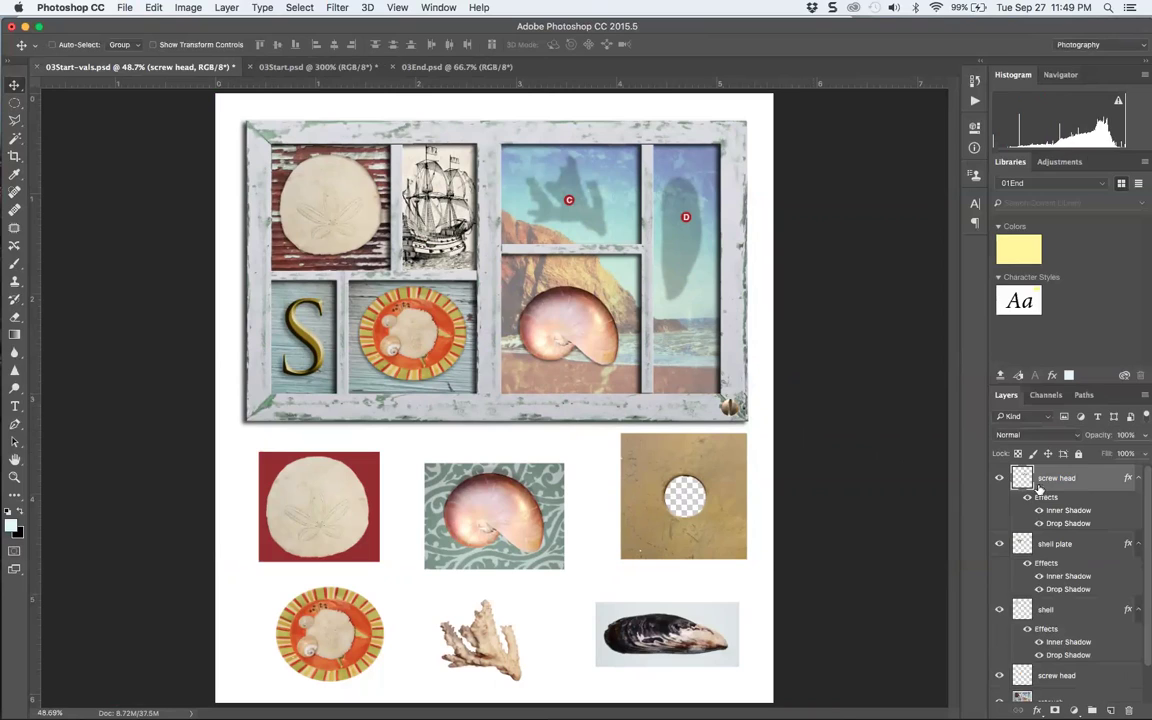
{"action": "type", "text": "conch shell"}
{"action": "key", "text": "Return"}
{"action": "left_click_drag", "start_coordinate": [1074, 681], "coordinate": [1047, 476]}
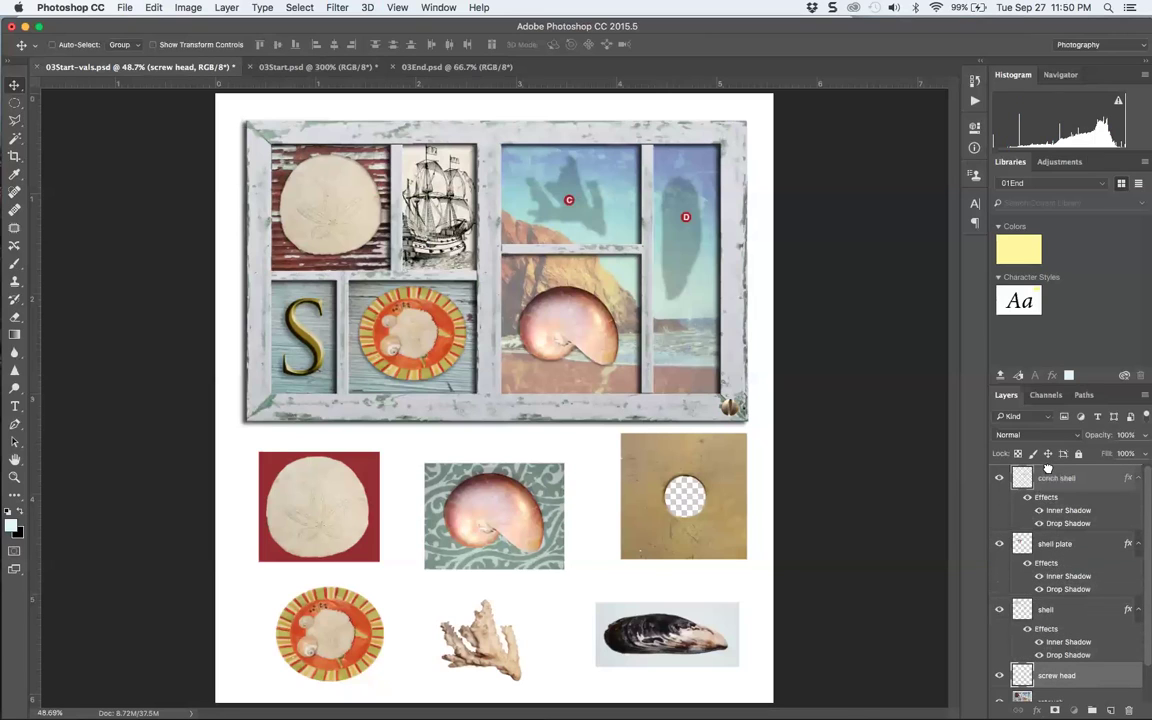
{"action": "left_click_drag", "start_coordinate": [1047, 467], "coordinate": [1045, 466]}
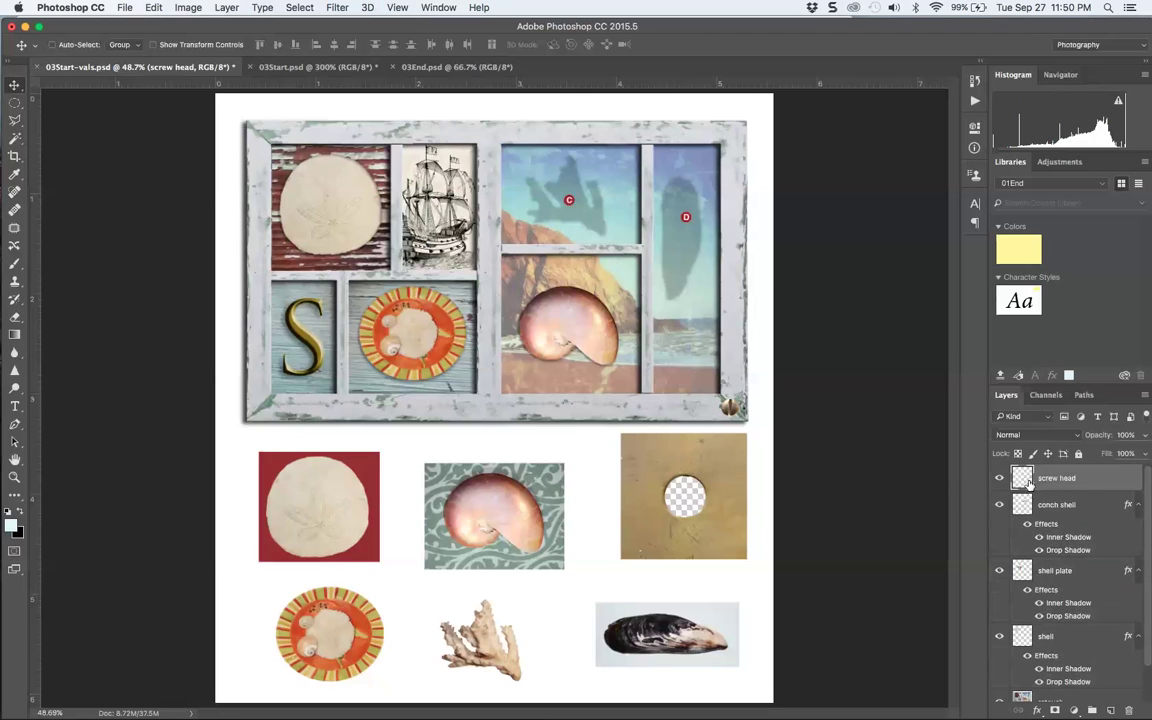
Copy the screw head up to the top-right corner, then duplicate both screw head layers
{"action": "left_click_drag", "start_coordinate": [730, 410], "coordinate": [730, 134]}
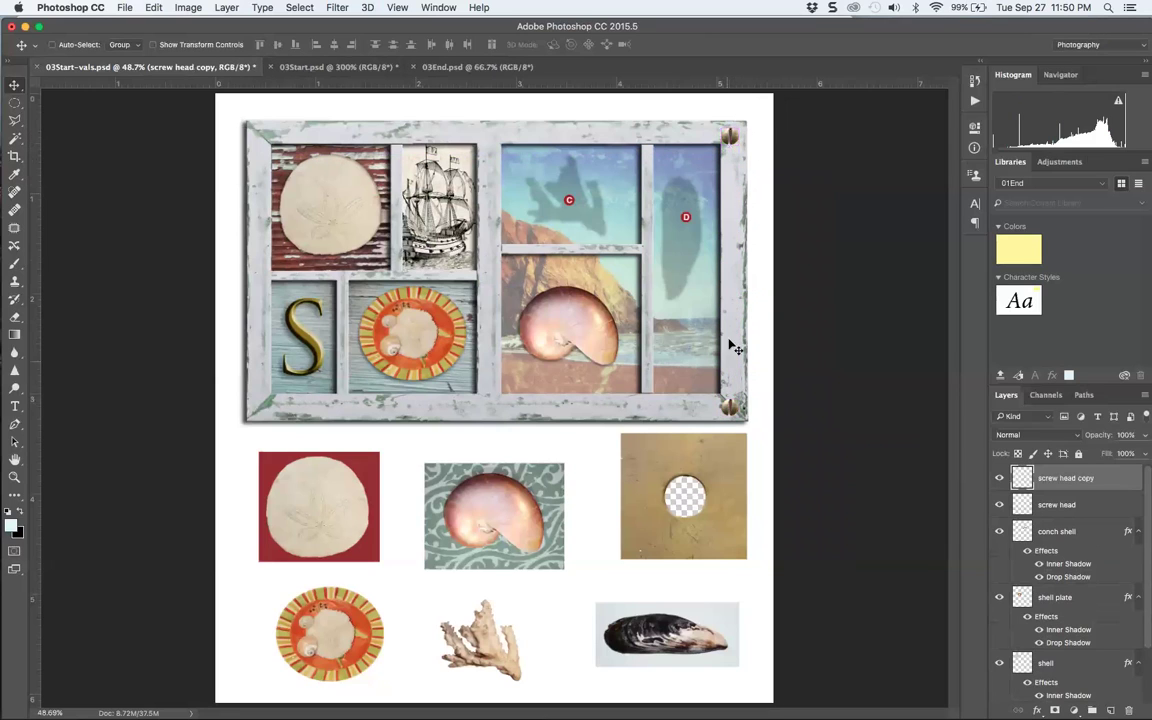
{"action": "left_click", "coordinate": [1060, 504], "text": "shift"}
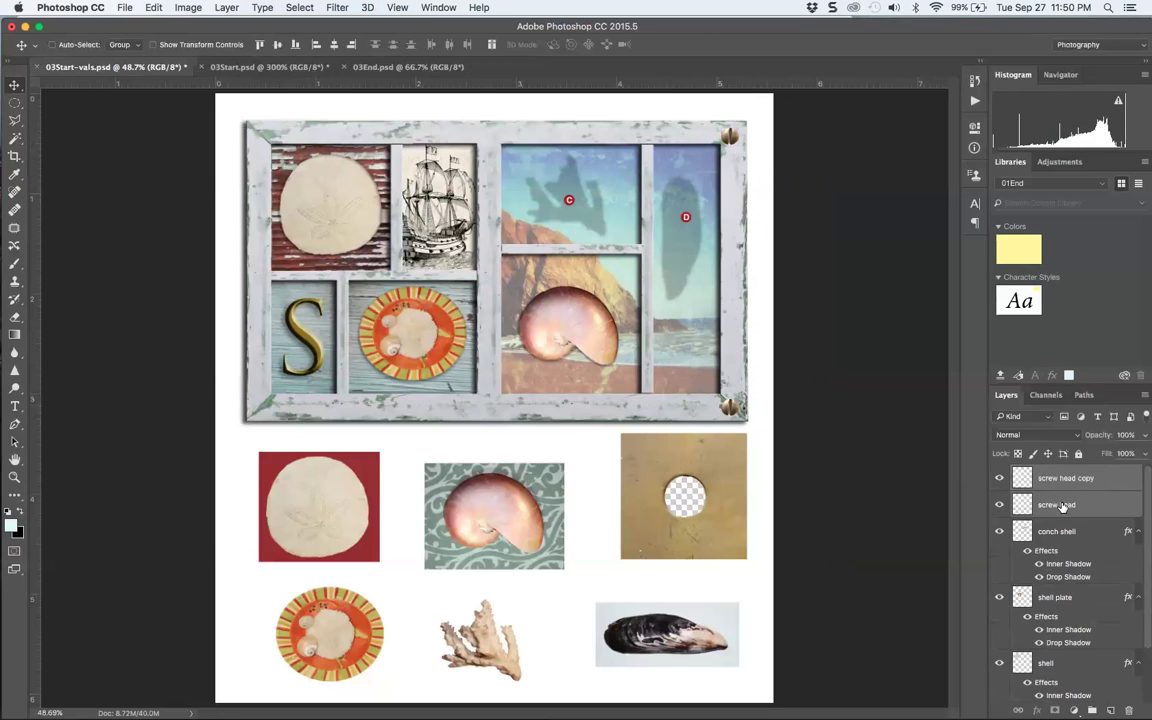
{"action": "right_click", "coordinate": [1053, 507]}
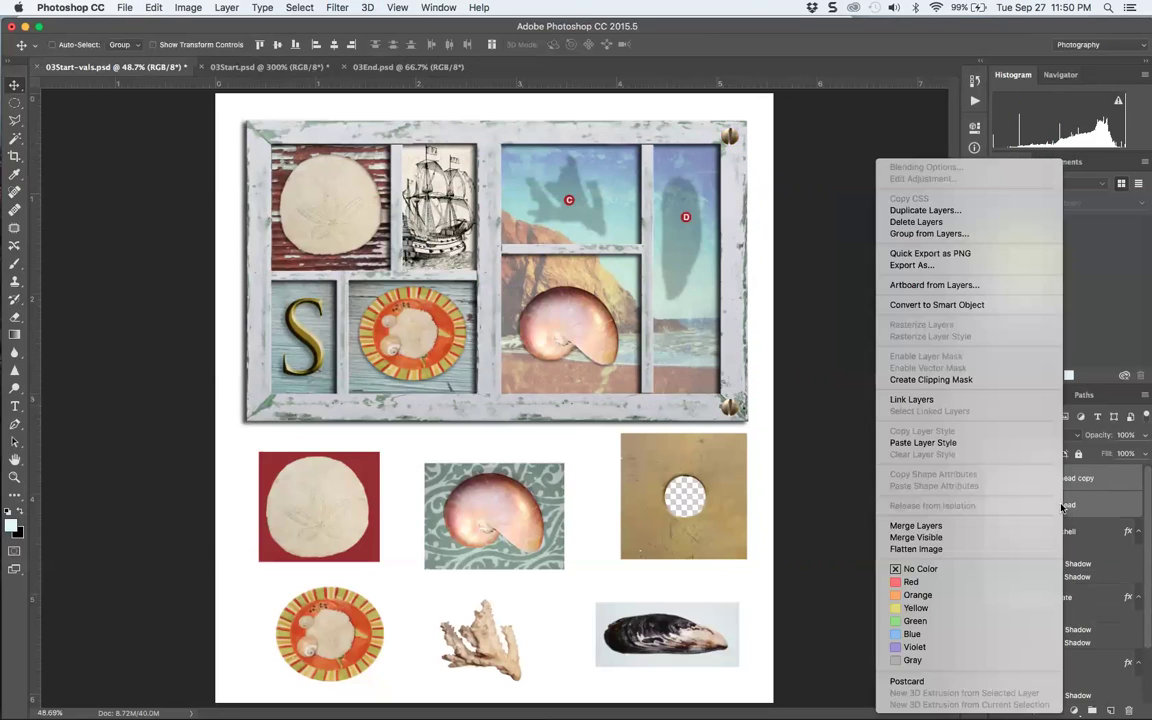
{"action": "right_click", "coordinate": [1079, 500]}
{"action": "right_click", "coordinate": [1079, 500]}
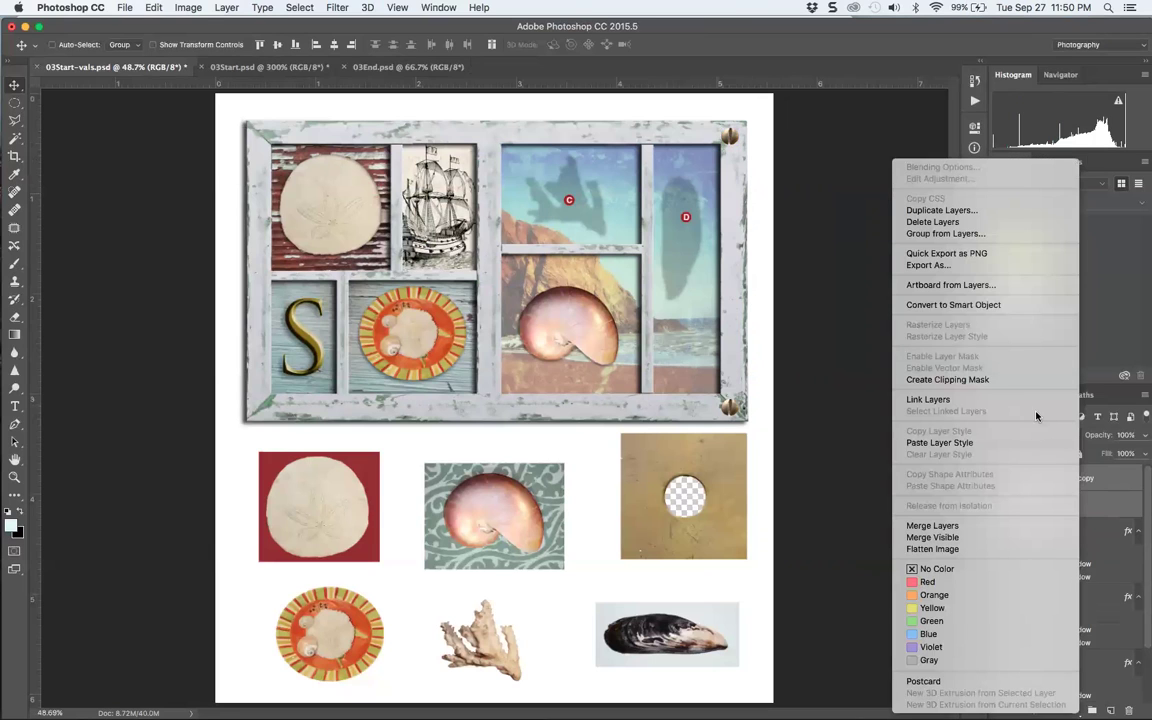
{"action": "left_click", "coordinate": [985, 222]}
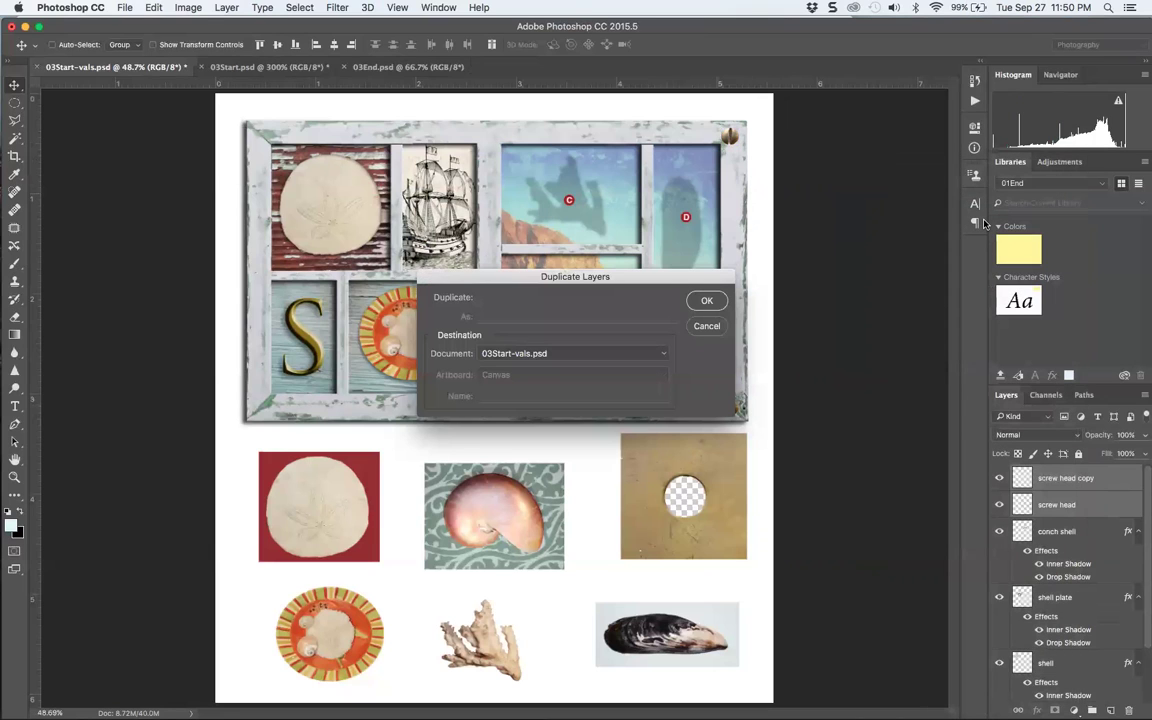
{"action": "key", "text": "Return"}
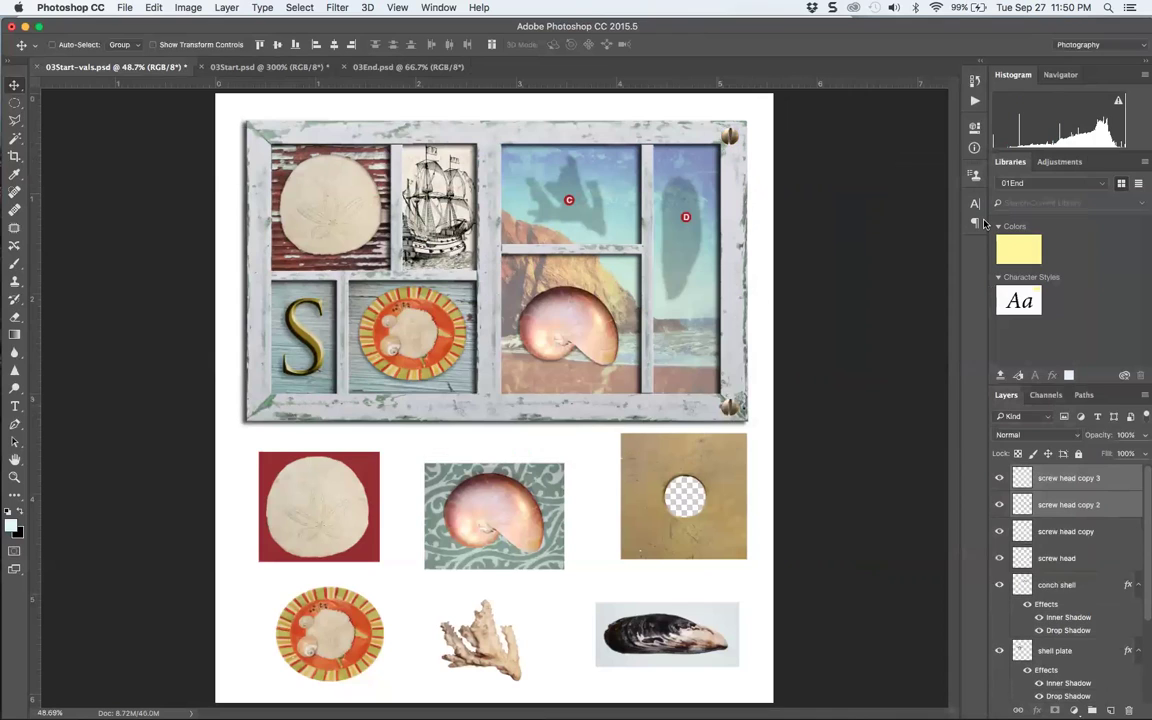
Nudge the duplicated screw heads left into the frame's two left corners
{"action": "key", "text": "shift+Left"}
{"action": "key", "text": "shift+Left"}
{"action": "key", "text": "shift+Left"}
{"action": "key", "text": "shift+Left"}
{"action": "key", "text": "shift+Left"}
{"action": "key", "text": "shift+Left"}
{"action": "key", "text": "shift+Left"}
{"action": "key", "text": "shift+Left"}
{"action": "key", "text": "shift+Left"}
{"action": "key", "text": "shift+Left"}
{"action": "key", "text": "shift+Left"}
{"action": "key", "text": "shift+Left"}
{"action": "key", "text": "shift+Left"}
{"action": "key", "text": "shift+Left"}
{"action": "key", "text": "shift+Left"}
{"action": "key", "text": "shift+Left"}
{"action": "key", "text": "shift+Left"}
{"action": "key", "text": "shift+Left"}
{"action": "key", "text": "shift+Left"}
{"action": "key", "text": "shift+Left"}
{"action": "key", "text": "shift+Left"}
{"action": "key", "text": "shift+Left"}
{"action": "key", "text": "shift+Left"}
{"action": "key", "text": "shift+Left"}
{"action": "key", "text": "shift+Left"}
{"action": "key", "text": "shift+Left"}
{"action": "key", "text": "shift+Left"}
{"action": "key", "text": "shift+Left"}
{"action": "key", "text": "shift+Left"}
{"action": "key", "text": "shift+Left"}
{"action": "key", "text": "shift+Left"}
{"action": "key", "text": "shift+Left"}
{"action": "key", "text": "shift+Left"}
{"action": "key", "text": "shift+Left"}
{"action": "key", "text": "shift+Left"}
{"action": "key", "text": "shift+Left"}
{"action": "key", "text": "shift+Left"}
{"action": "key", "text": "shift+Left"}
{"action": "key", "text": "shift+Left"}
{"action": "key", "text": "shift+Left"}
{"action": "key", "text": "shift+Left"}
{"action": "key", "text": "shift+Left"}
{"action": "key", "text": "shift+Left"}
{"action": "key", "text": "shift+Left"}
{"action": "key", "text": "shift+Left"}
{"action": "key", "text": "shift+Left"}
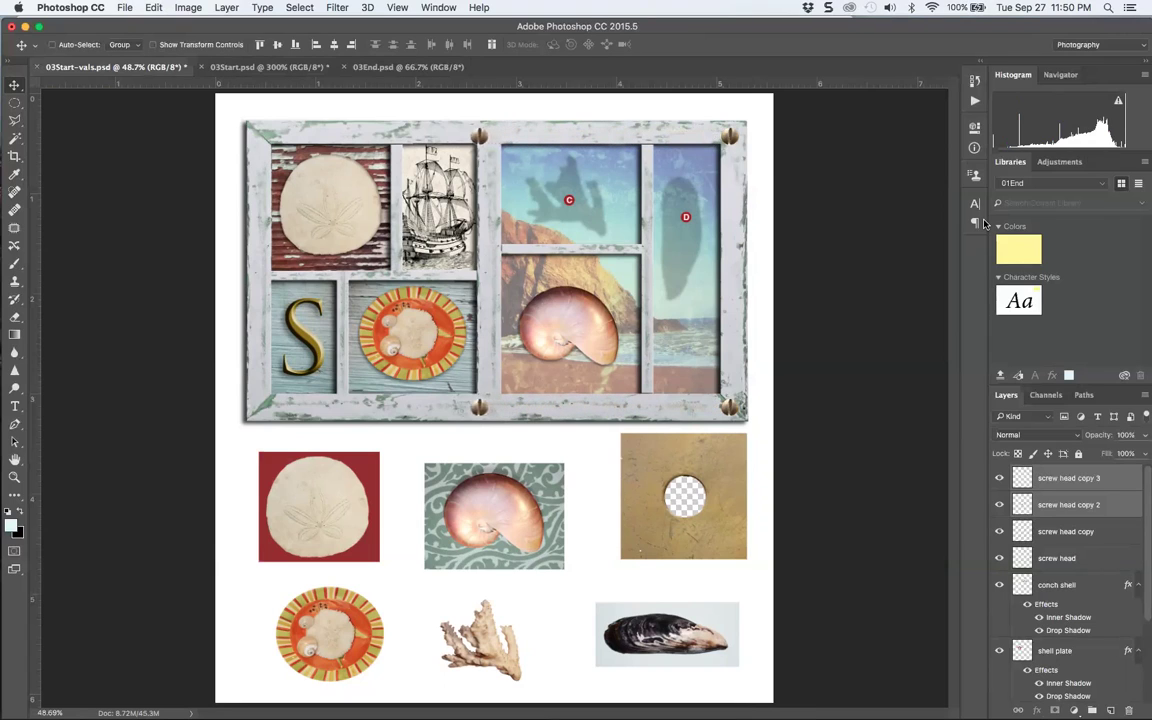
{"action": "key", "text": "shift+Left"}
{"action": "key", "text": "shift+Left"}
{"action": "key", "text": "shift+Left"}
{"action": "key", "text": "shift+Left"}
{"action": "key", "text": "shift+Left"}
{"action": "key", "text": "shift+Left"}
{"action": "key", "text": "shift+Left"}
{"action": "key", "text": "shift+Left"}
{"action": "key", "text": "shift+Left"}
{"action": "key", "text": "shift+Left"}
{"action": "key", "text": "shift+Left"}
{"action": "key", "text": "shift+Left"}
{"action": "key", "text": "shift+Left"}
{"action": "key", "text": "shift+Left"}
{"action": "key", "text": "shift+Left"}
{"action": "key", "text": "shift+Left"}
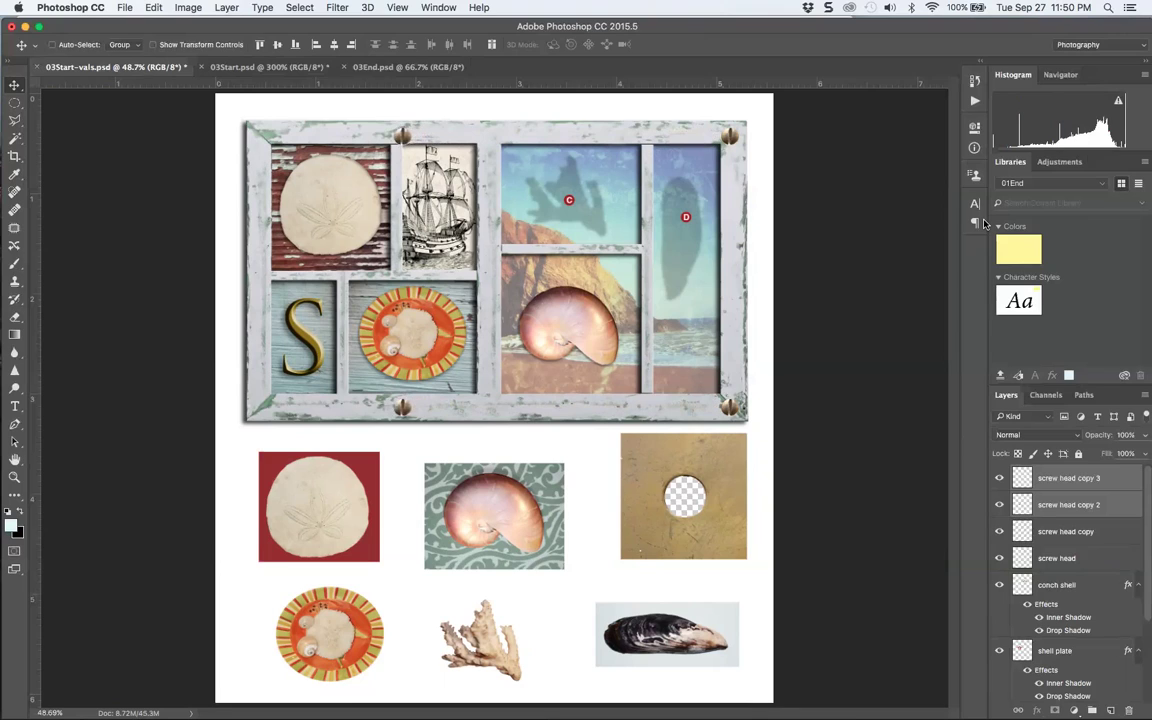
{"action": "key", "text": "shift+Left"}
{"action": "key", "text": "shift+Left"}
{"action": "key", "text": "shift+Left"}
{"action": "key", "text": "shift+Left"}
{"action": "key", "text": "shift+Left"}
{"action": "key", "text": "shift+Left"}
{"action": "key", "text": "shift+Left"}
{"action": "key", "text": "shift+Left"}
{"action": "key", "text": "shift+Left"}
{"action": "key", "text": "shift+Left"}
{"action": "key", "text": "shift+Left"}
{"action": "key", "text": "shift+Left"}
{"action": "key", "text": "shift+Left"}
{"action": "key", "text": "shift+Left"}
{"action": "key", "text": "shift+Left"}
{"action": "key", "text": "shift+Left"}
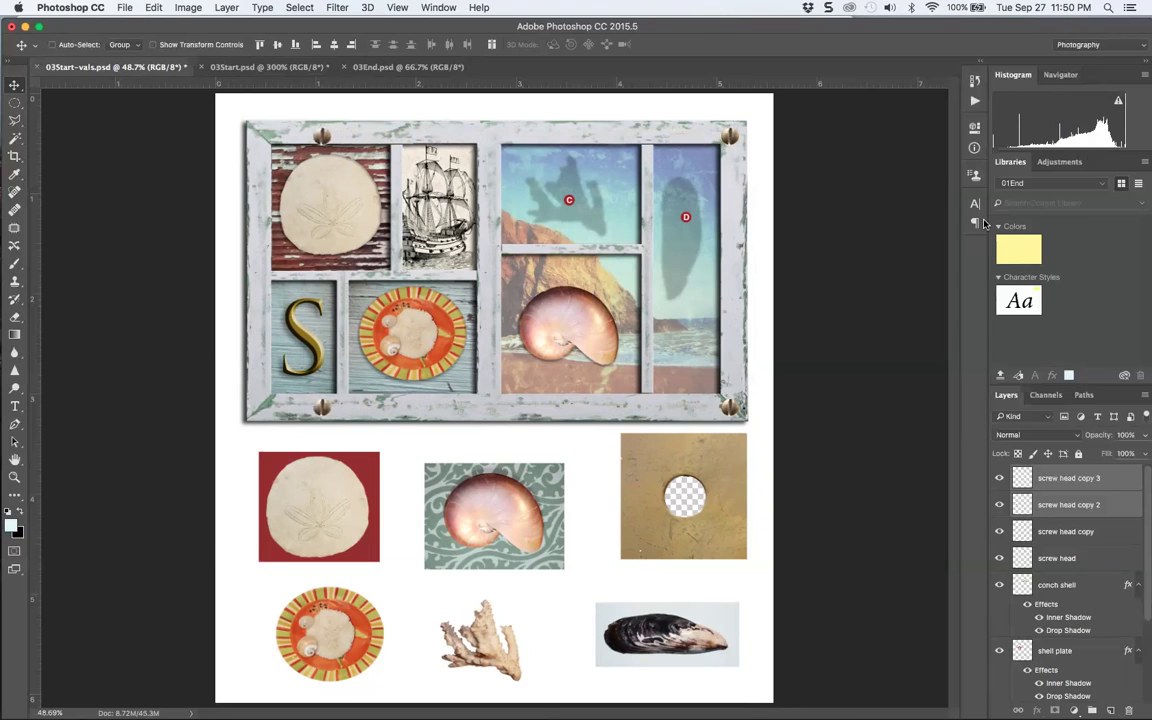
{"action": "key", "text": "shift+Left"}
{"action": "key", "text": "shift+Left"}
{"action": "key", "text": "shift+Left"}
{"action": "key", "text": "shift+Left"}
{"action": "key", "text": "shift+Left"}
{"action": "key", "text": "shift+Left"}
{"action": "key", "text": "shift+Left"}
{"action": "key", "text": "shift+Left"}
{"action": "key", "text": "shift+Left"}
{"action": "key", "text": "shift+Left"}
{"action": "key", "text": "shift+Left"}
{"action": "key", "text": "shift+Left"}
{"action": "key", "text": "shift+Left"}
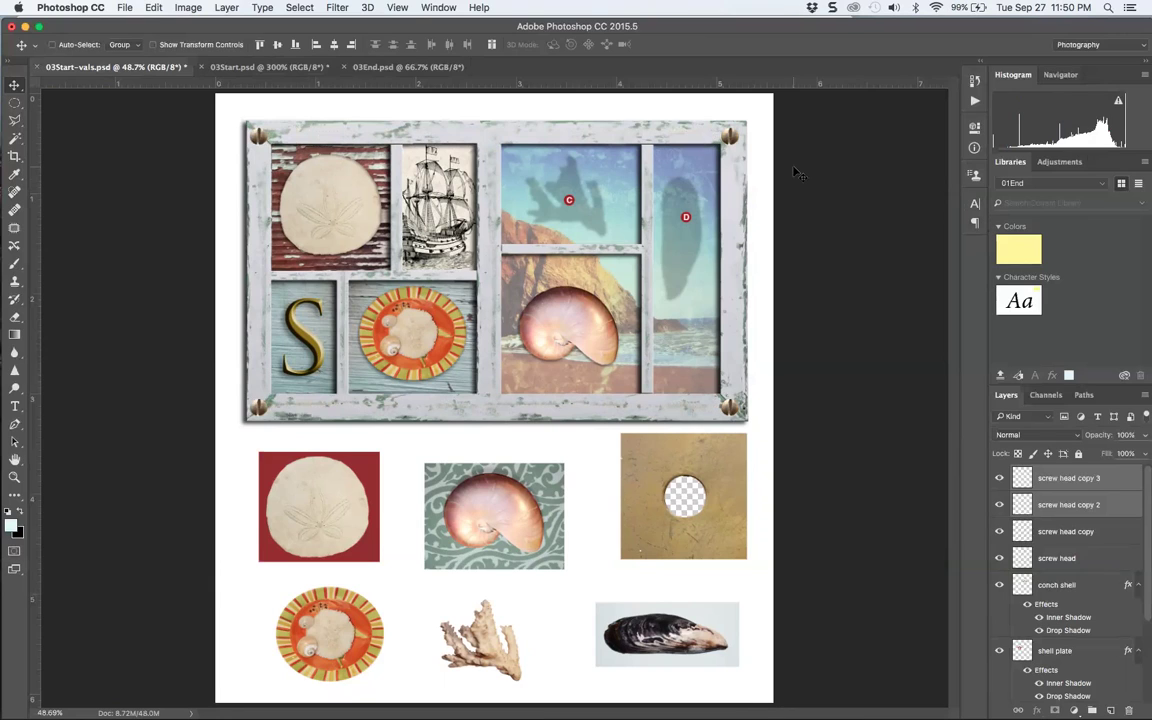
{"action": "left_click", "coordinate": [15, 104]}
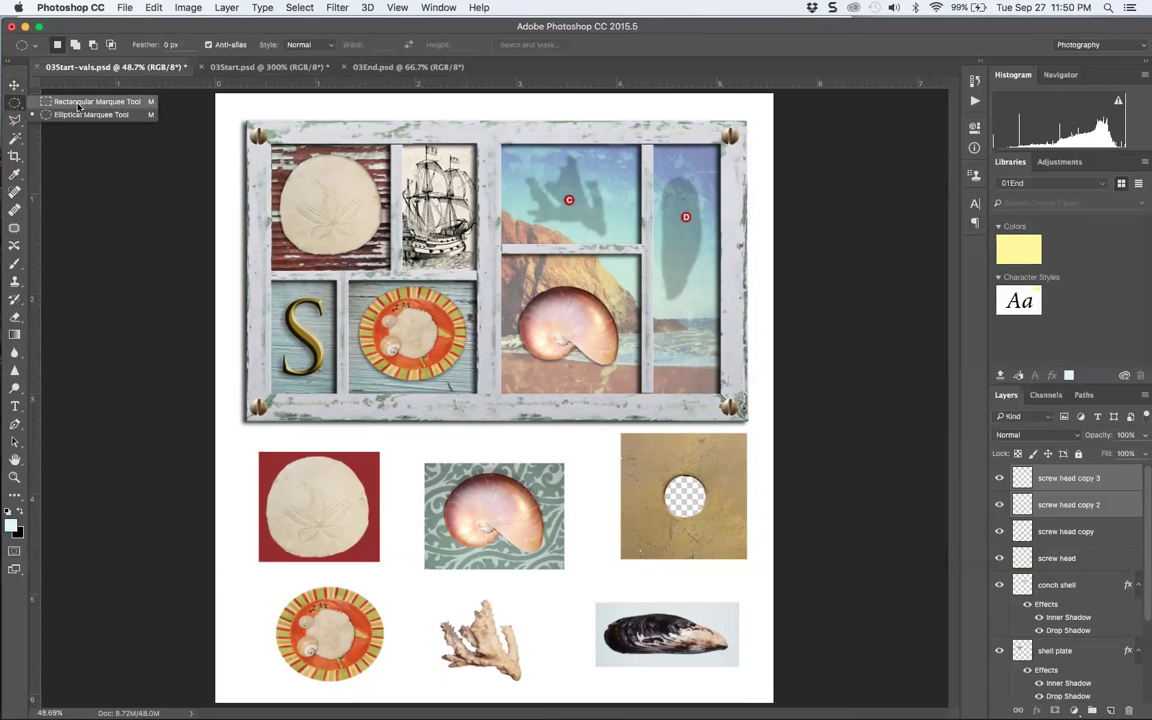
{"action": "key", "text": "Escape"}
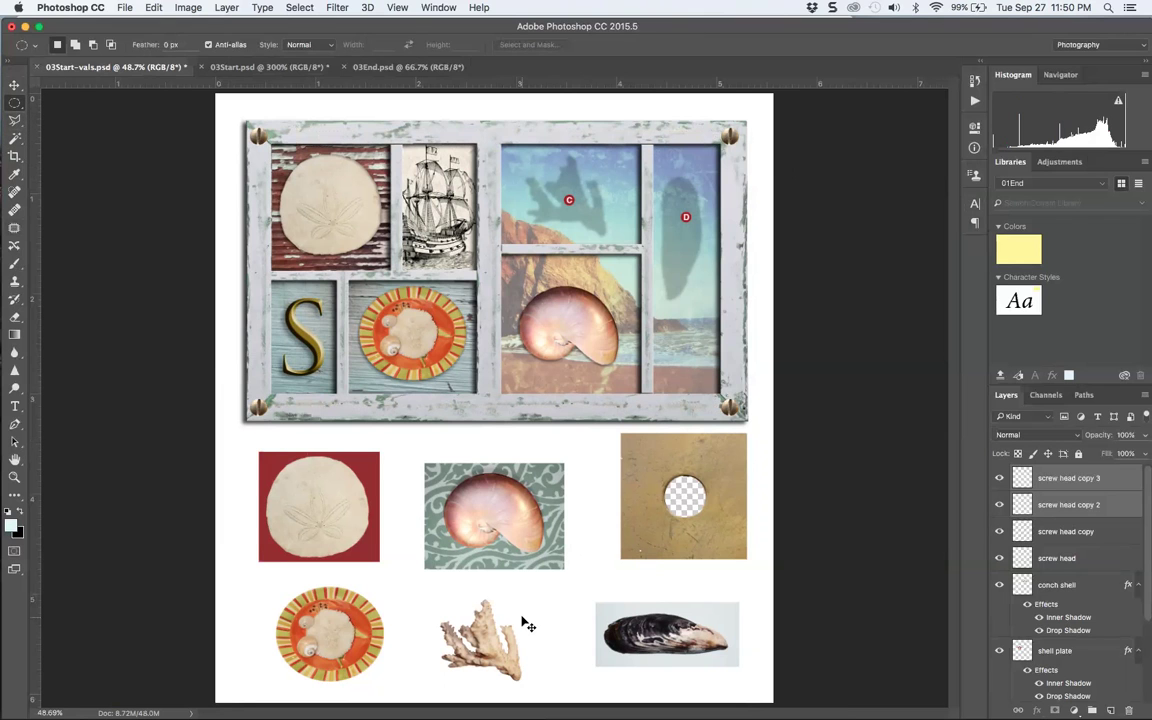
{"action": "key", "text": "super+equal"}
{"action": "key", "text": "super+equal"}
{"action": "key", "text": "super+equal"}
{"action": "key", "text": "super+equal"}
{"action": "left_click_drag", "start_coordinate": [583, 641], "coordinate": [542, 347]}
{"action": "key", "text": "super+equal"}
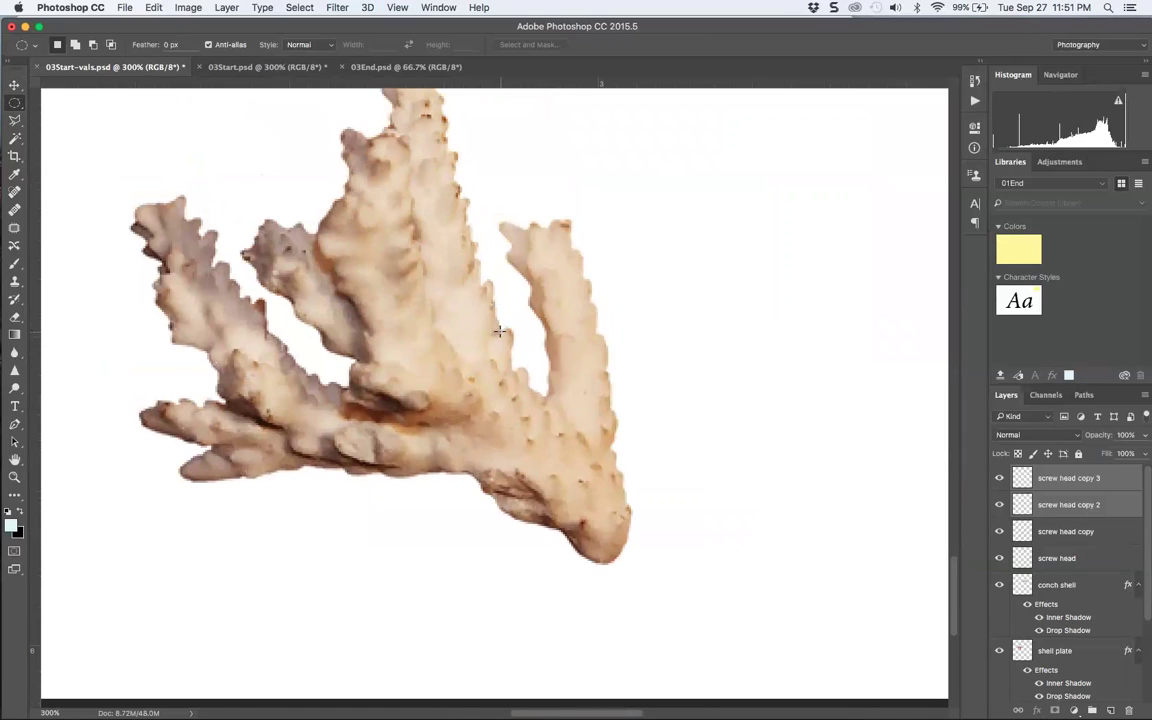
{"action": "left_click", "coordinate": [15, 119]}
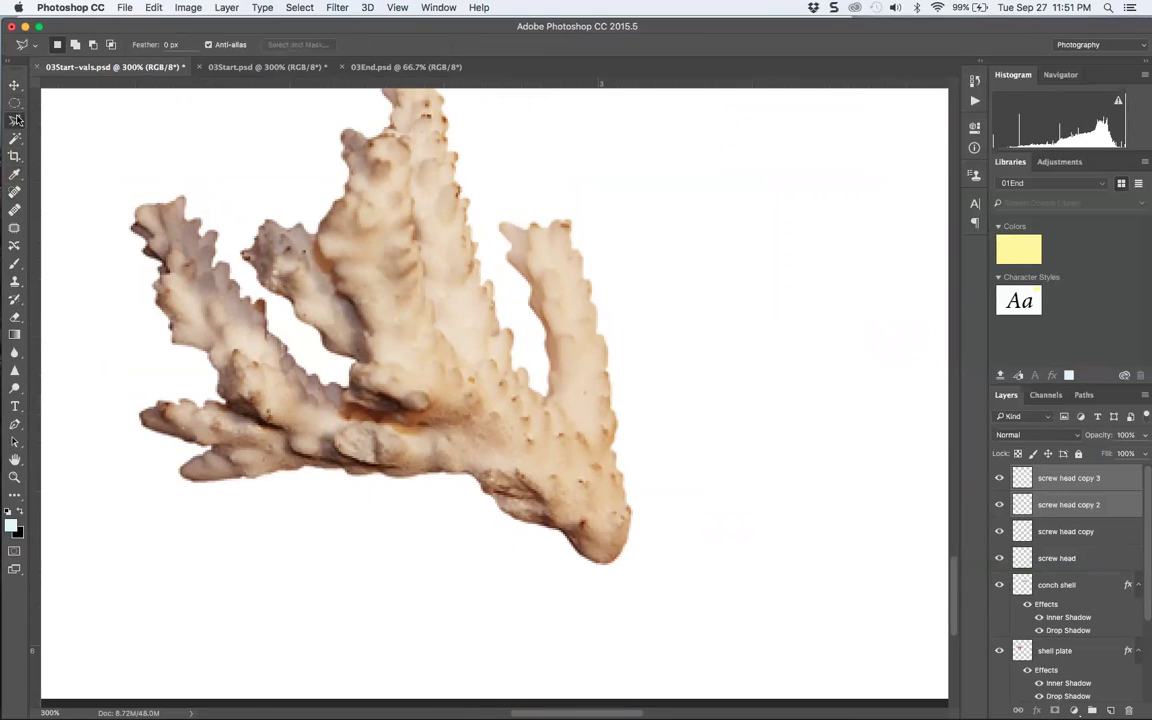
{"action": "left_click", "coordinate": [512, 357]}
{"action": "left_click", "coordinate": [507, 233]}
{"action": "left_click", "coordinate": [567, 227]}
{"action": "left_click", "coordinate": [583, 250]}
{"action": "left_click", "coordinate": [599, 466]}
{"action": "left_click", "coordinate": [540, 470]}
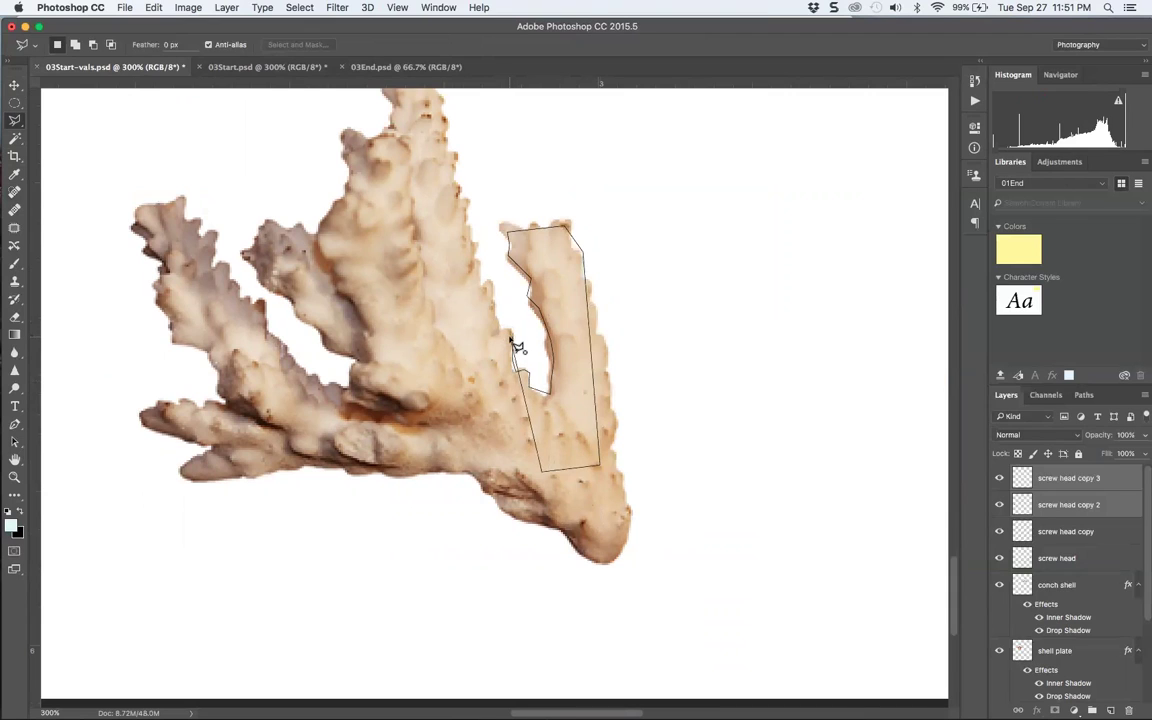
{"action": "left_click", "coordinate": [514, 336]}
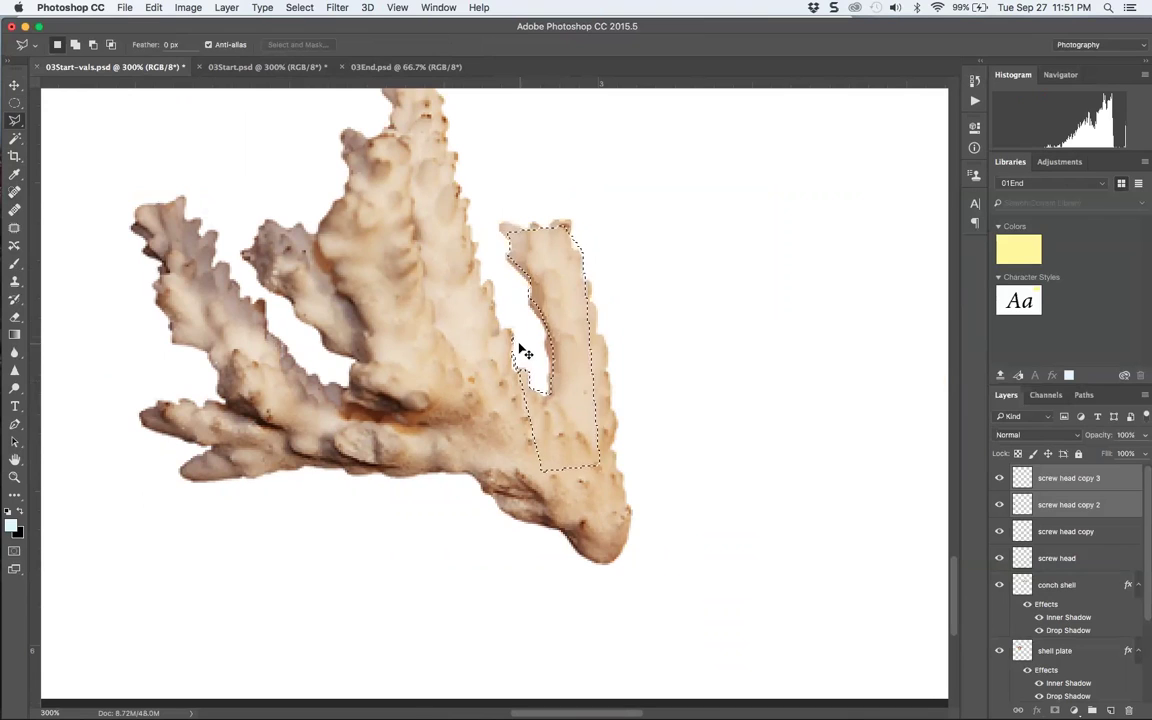
{"action": "key", "text": "super+0"}
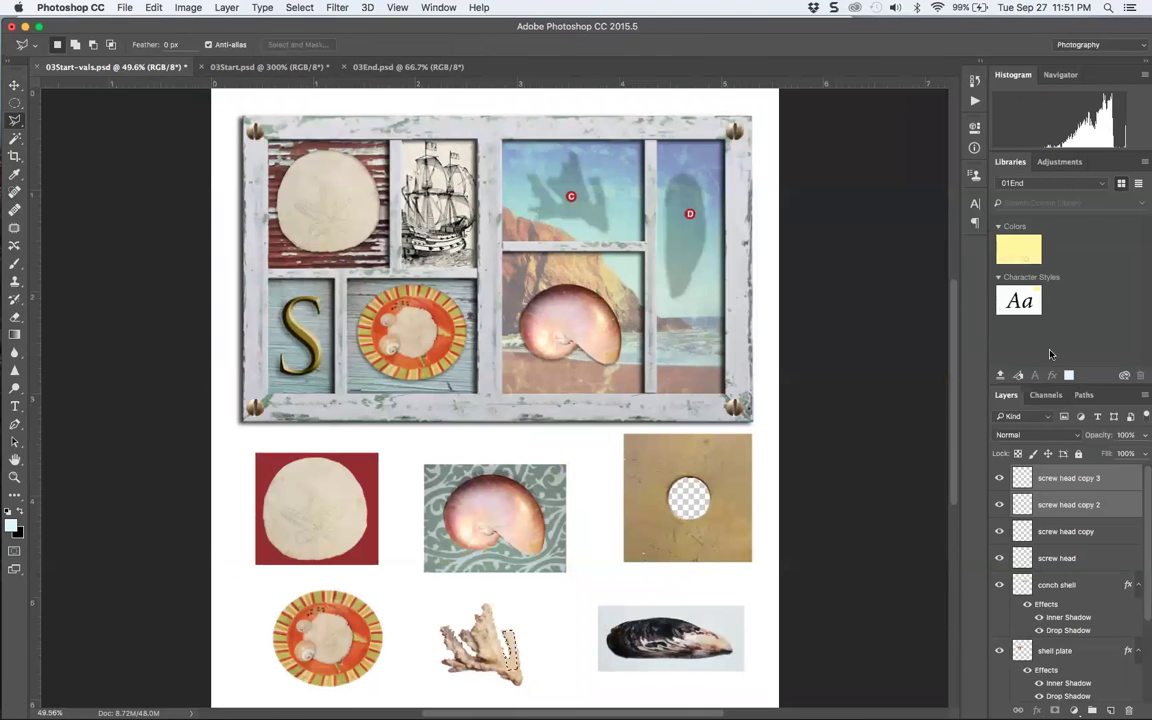
{"action": "key", "text": "super+d"}
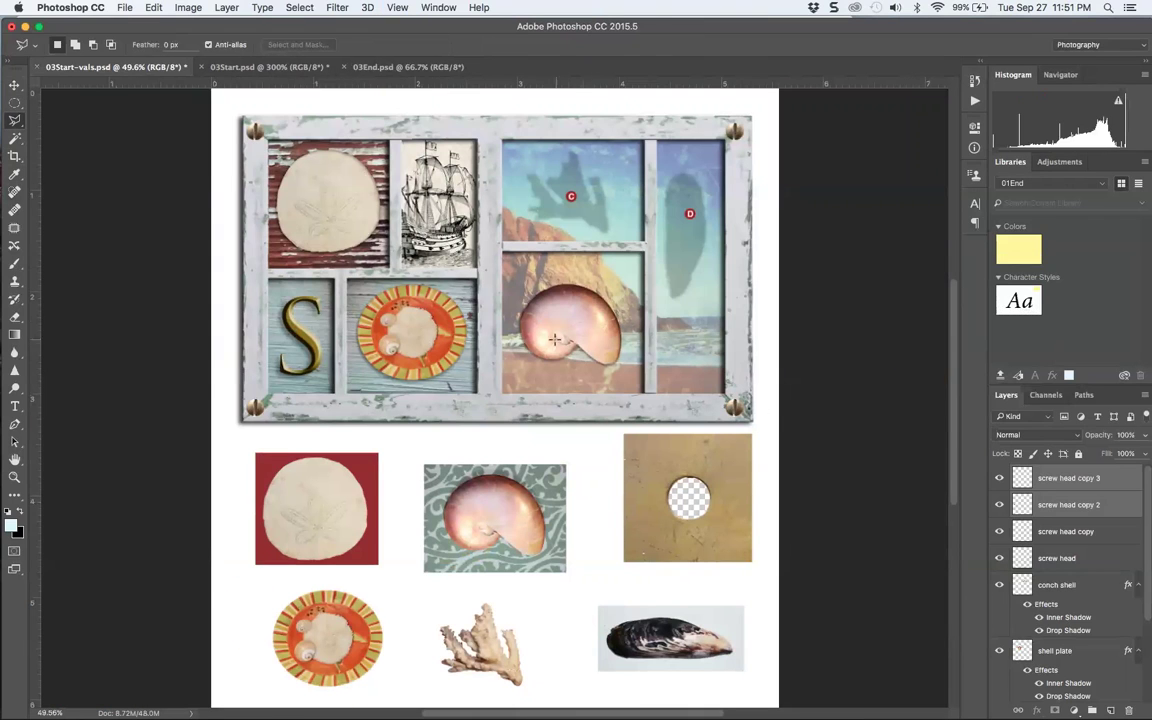